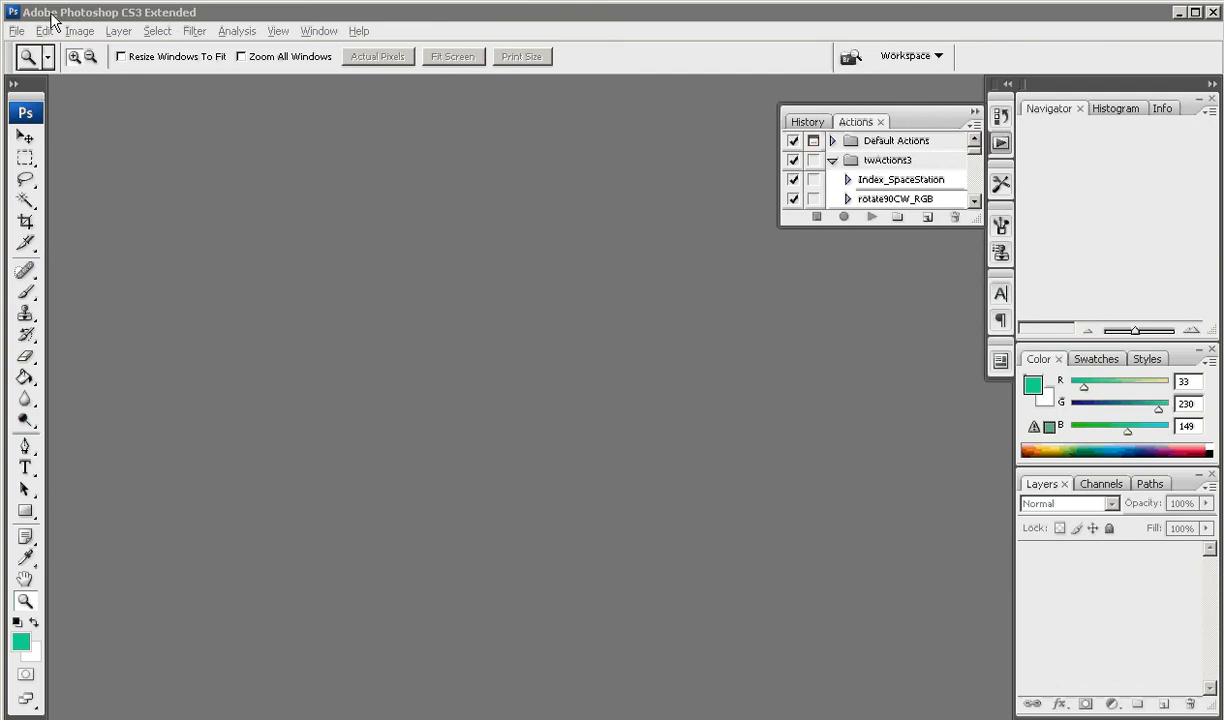
- Open the scanned drawing MonsterWalkCU_001.tif
left_click(17, 31)
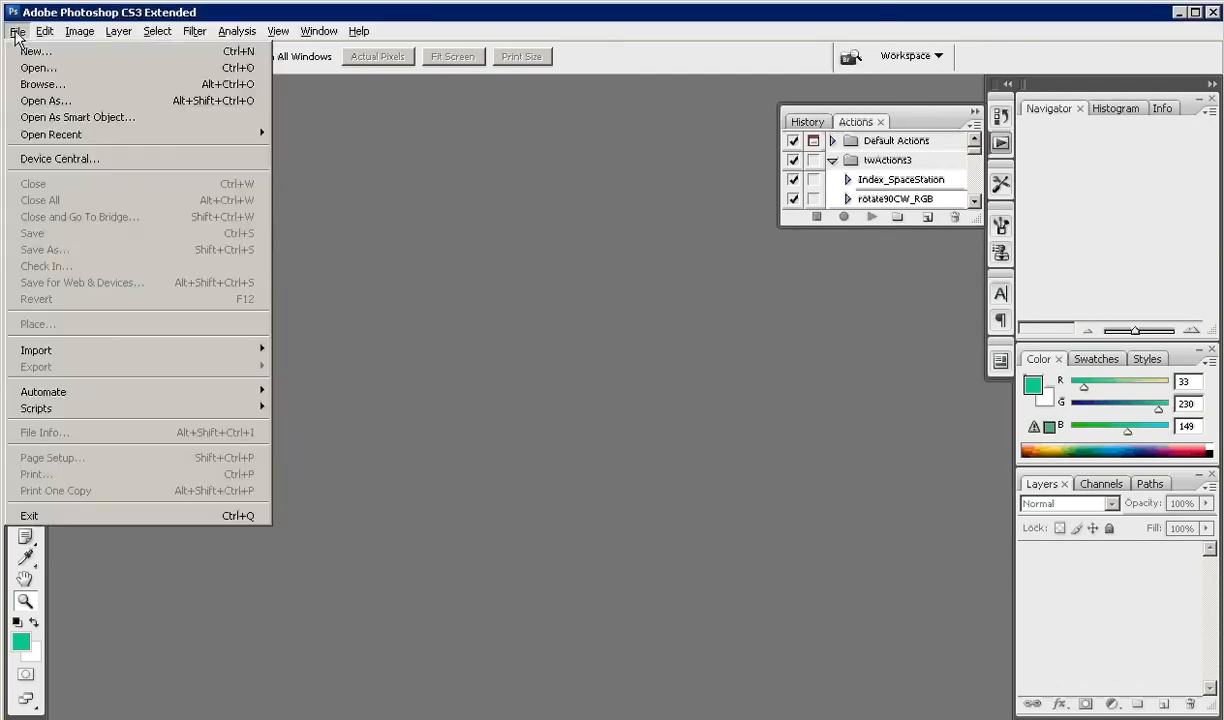
left_click(35, 67)
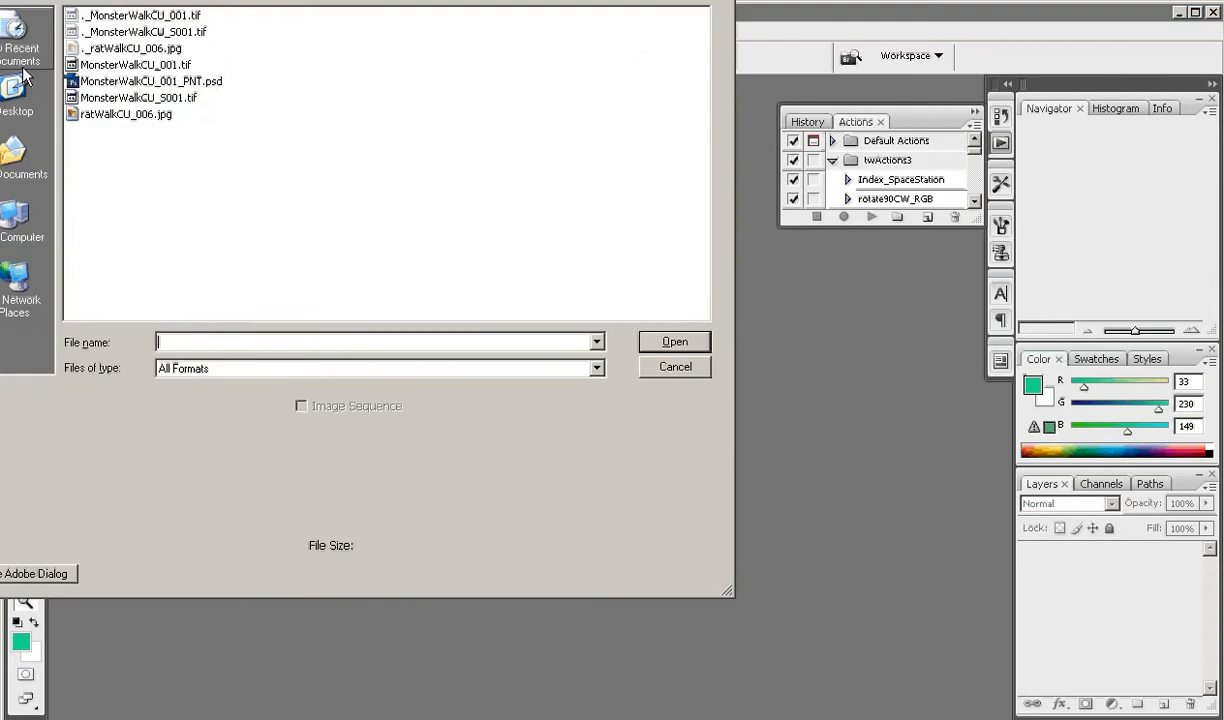
left_click(115, 70)
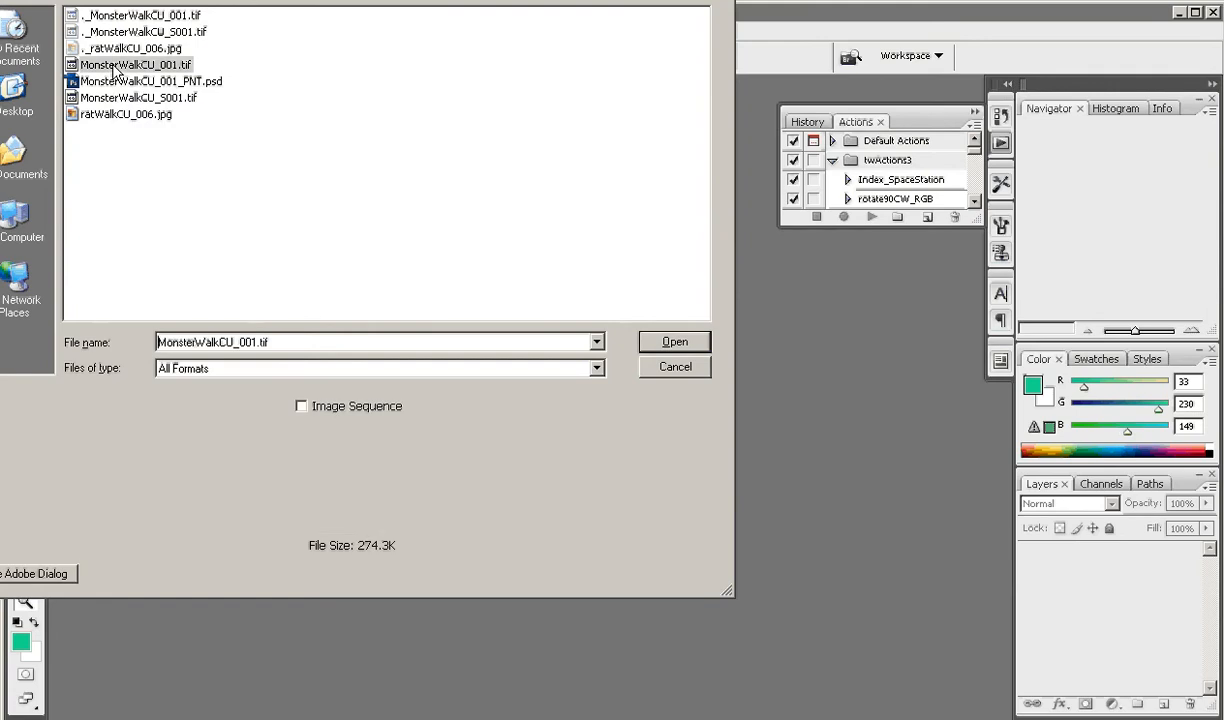
left_click(675, 343)
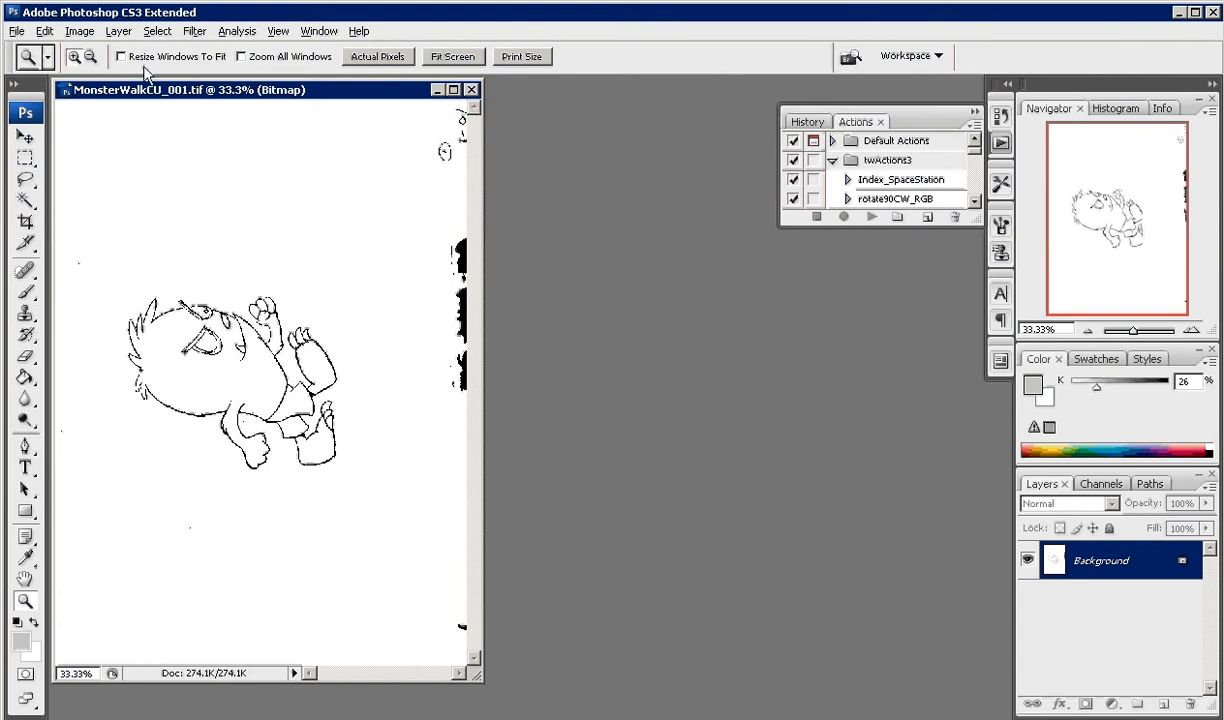
- Rotate the canvas 90° clockwise so the monster stands upright, and move the document window clear of the workspace edge
left_click(81, 33)
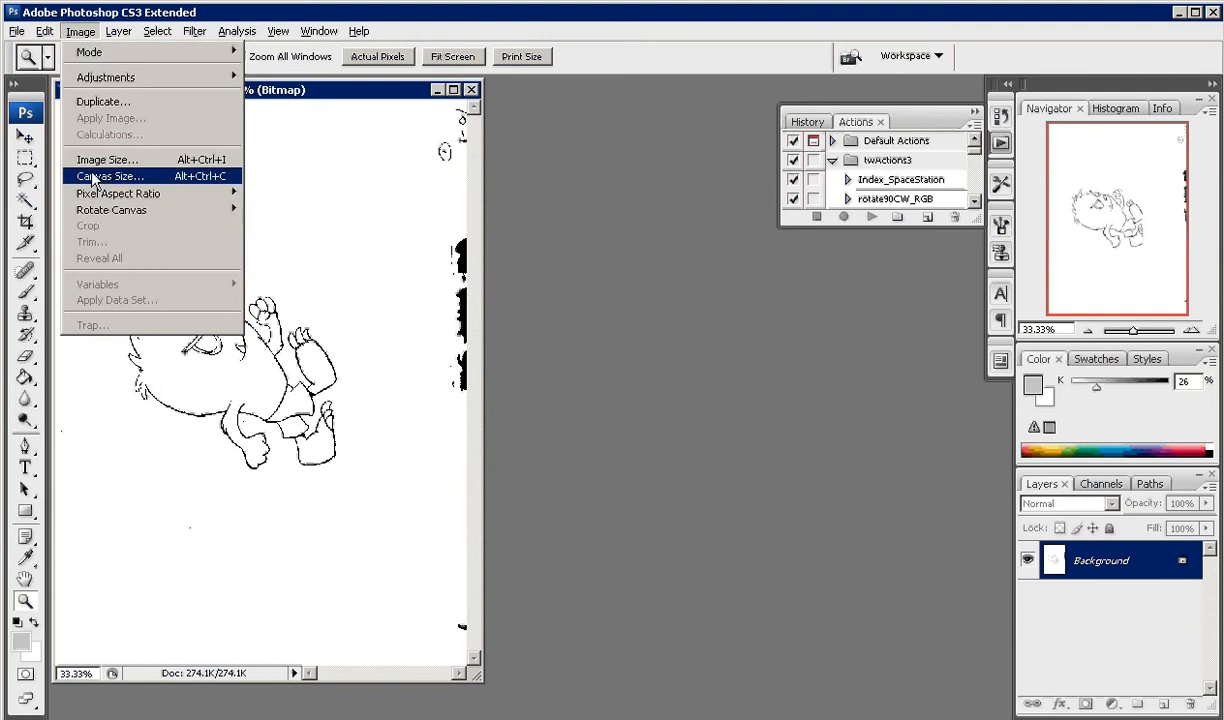
mouse_move(103, 213)
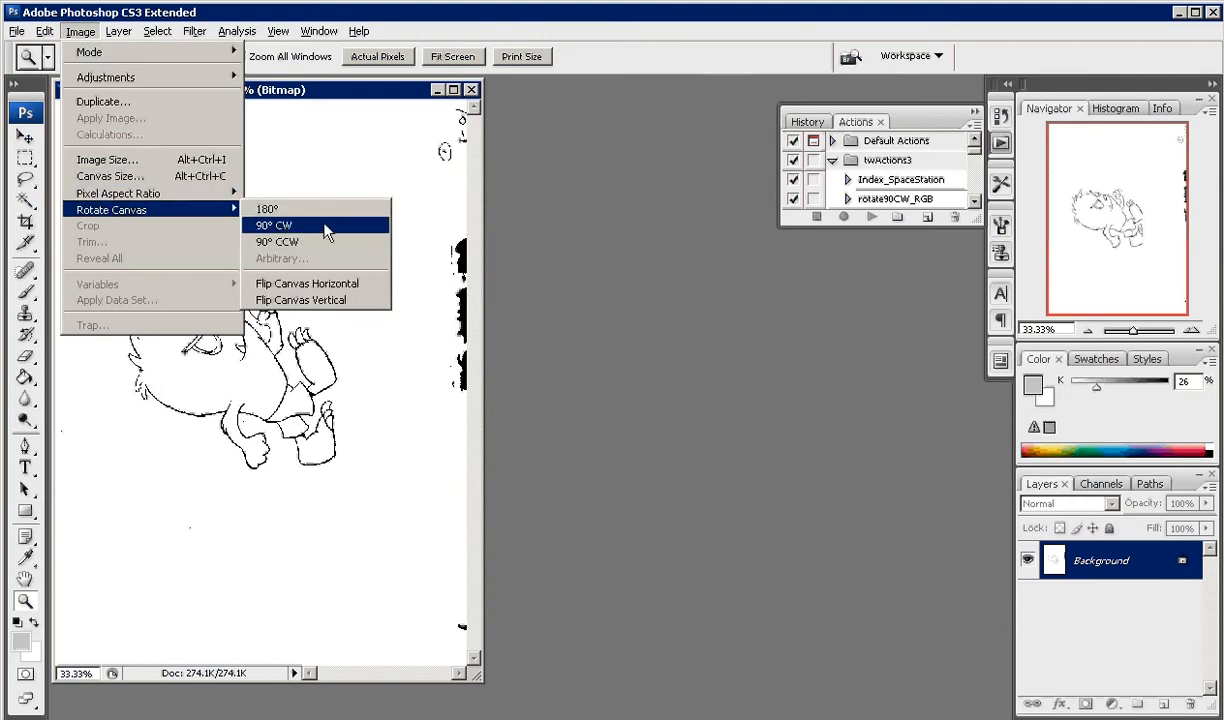
left_click(361, 229)
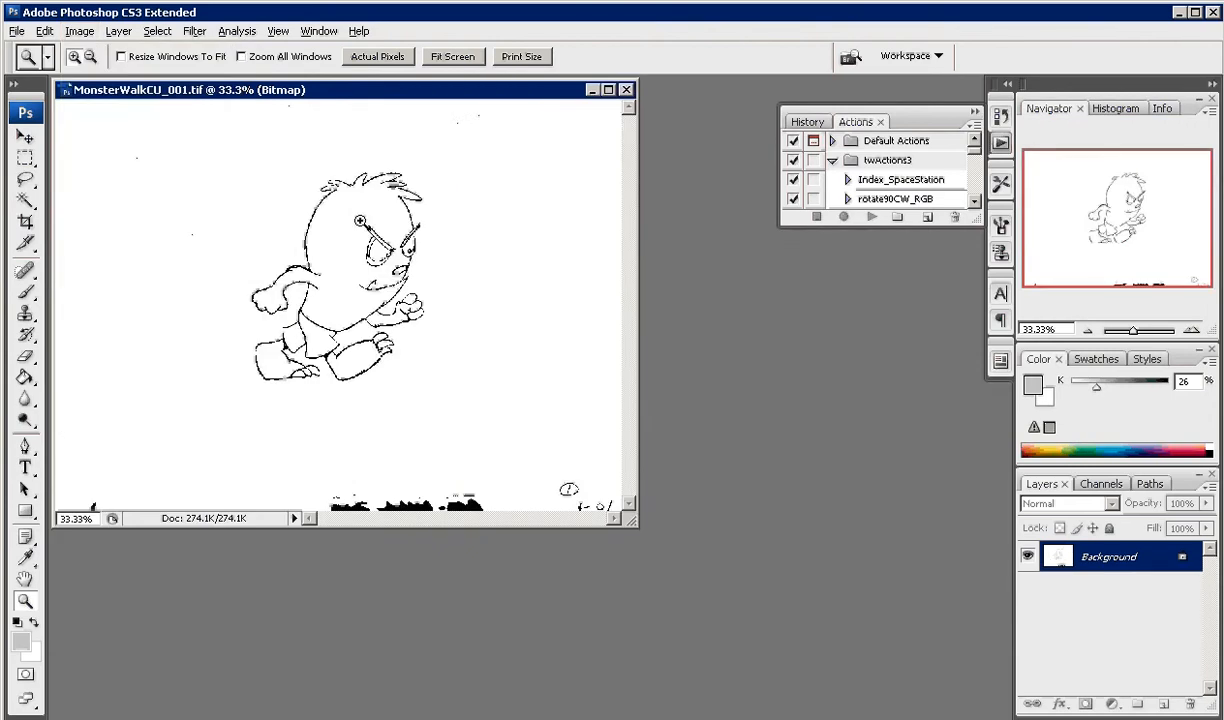
left_click_drag(332, 92, 426, 134)
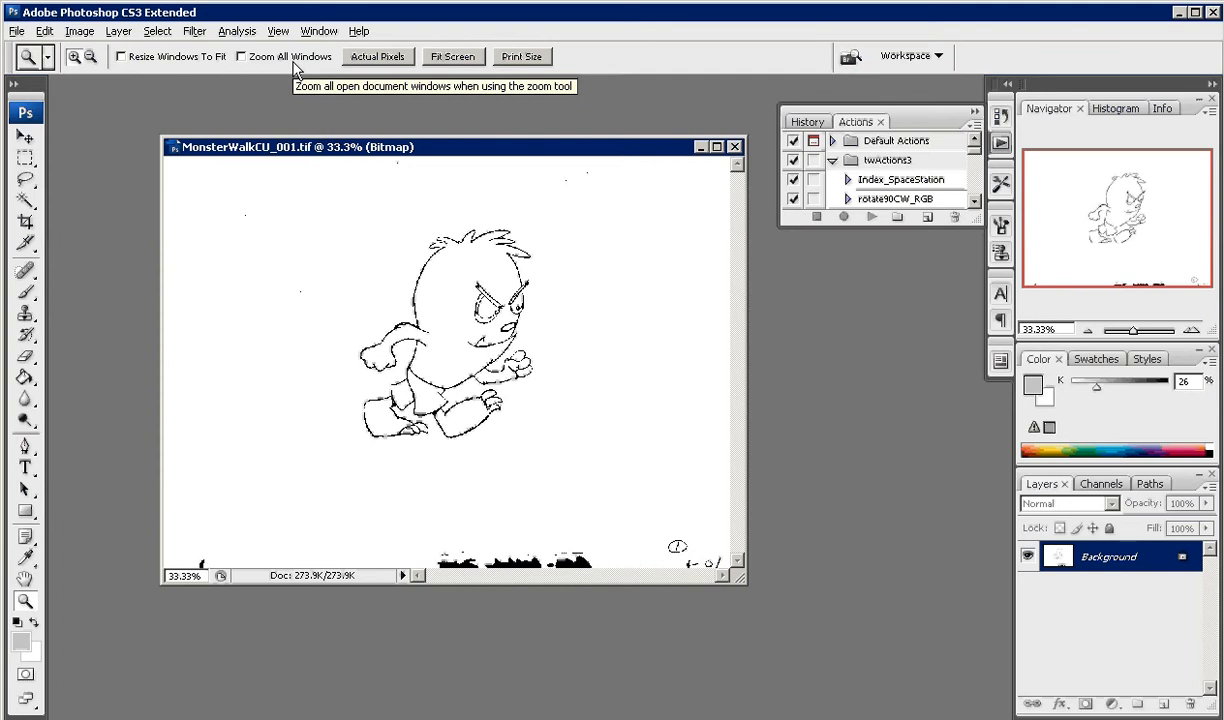
- Convert the bitmap image to Grayscale mode with a size ratio of 1
left_click(80, 31)
mouse_move(90, 60)
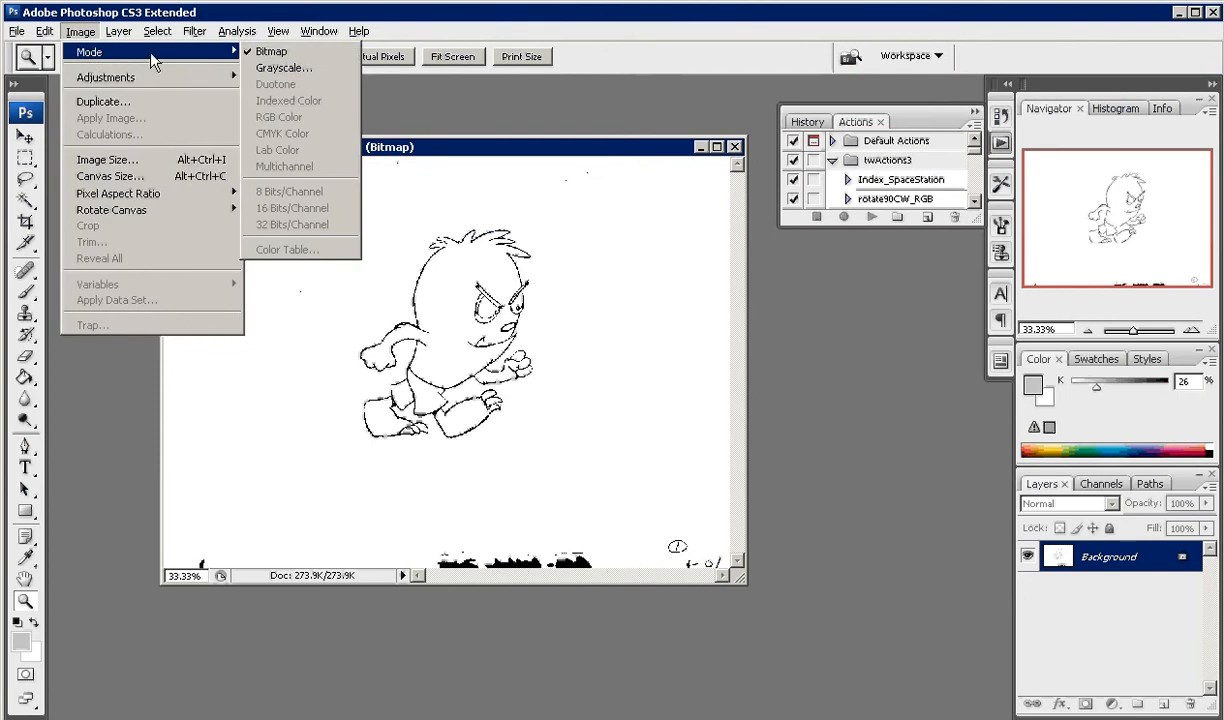
left_click(292, 69)
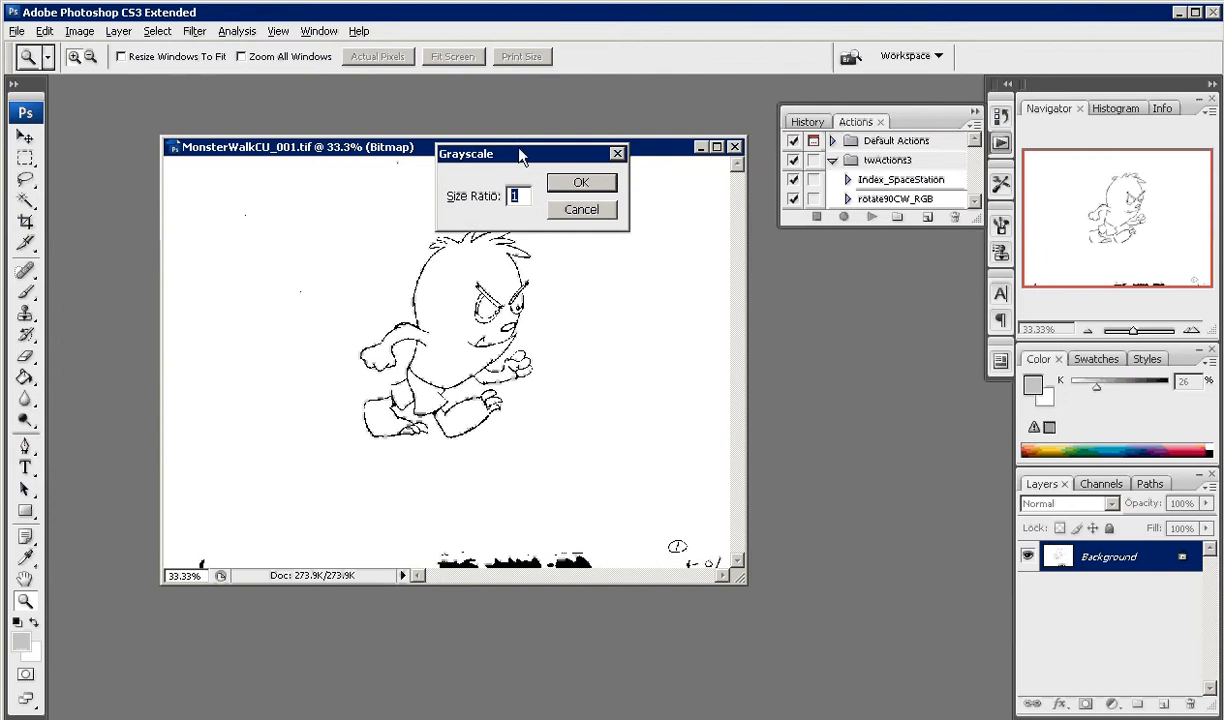
left_click_drag(519, 150, 828, 326)
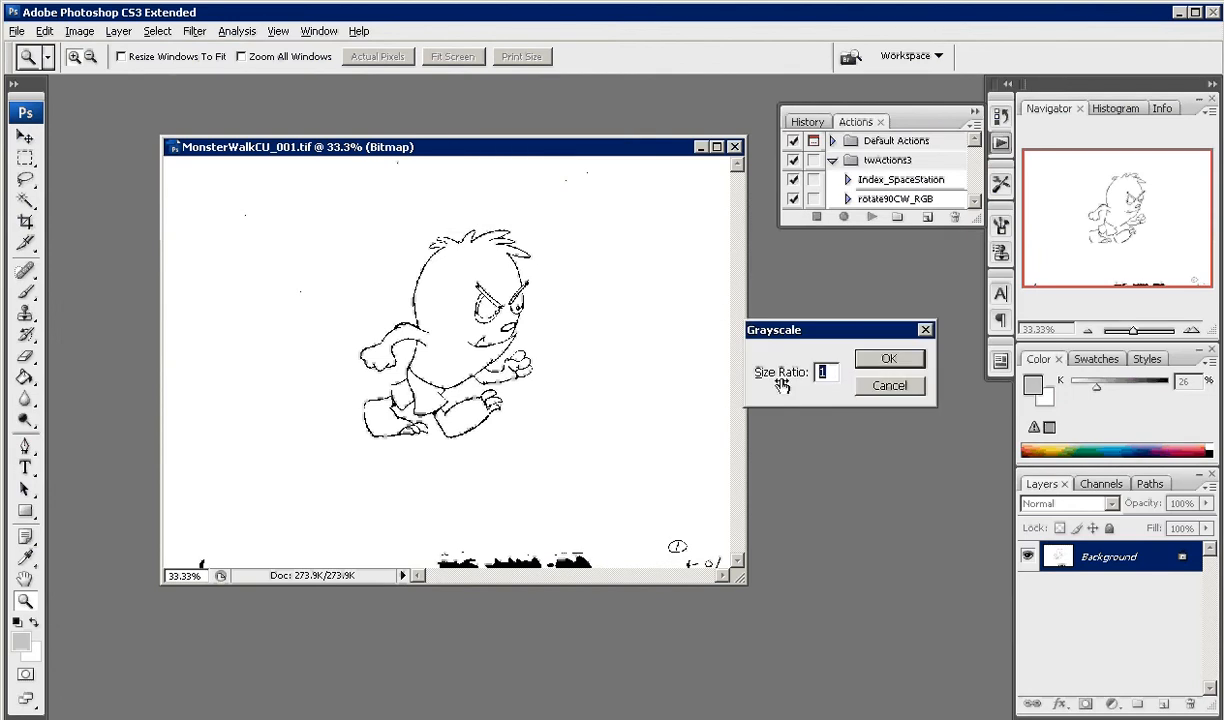
left_click(889, 360)
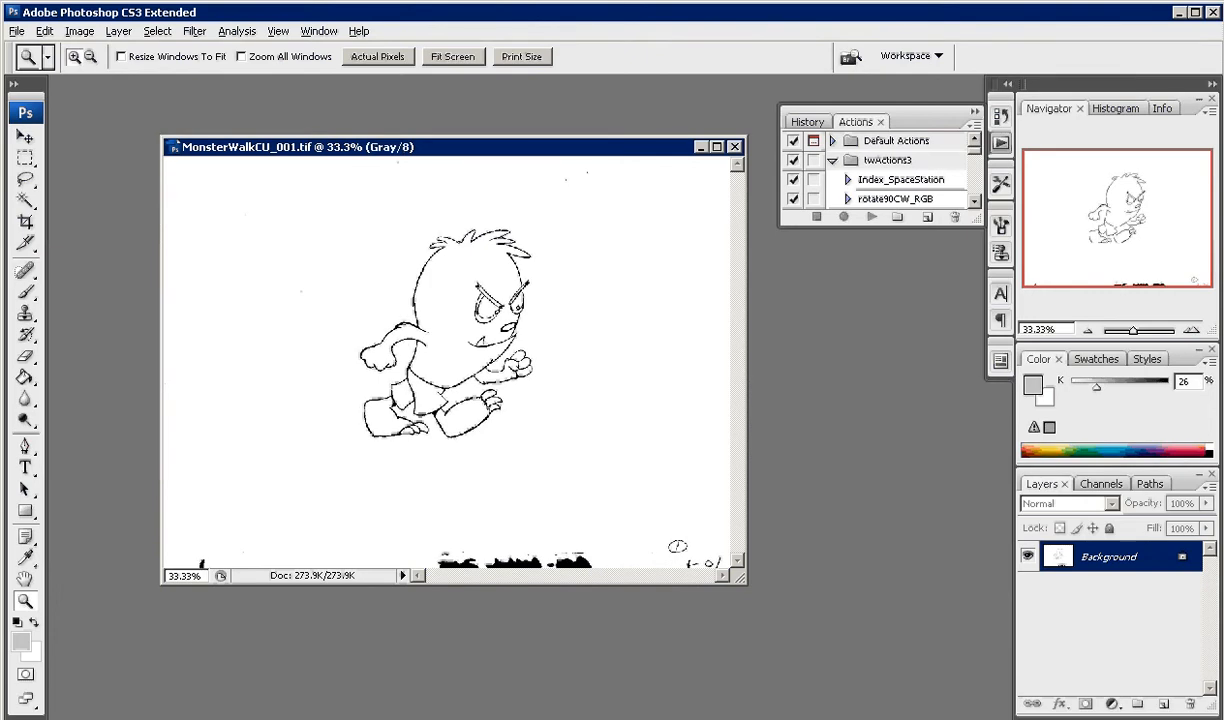
- Convert the grayscale drawing to RGB Color mode
left_click(80, 31)
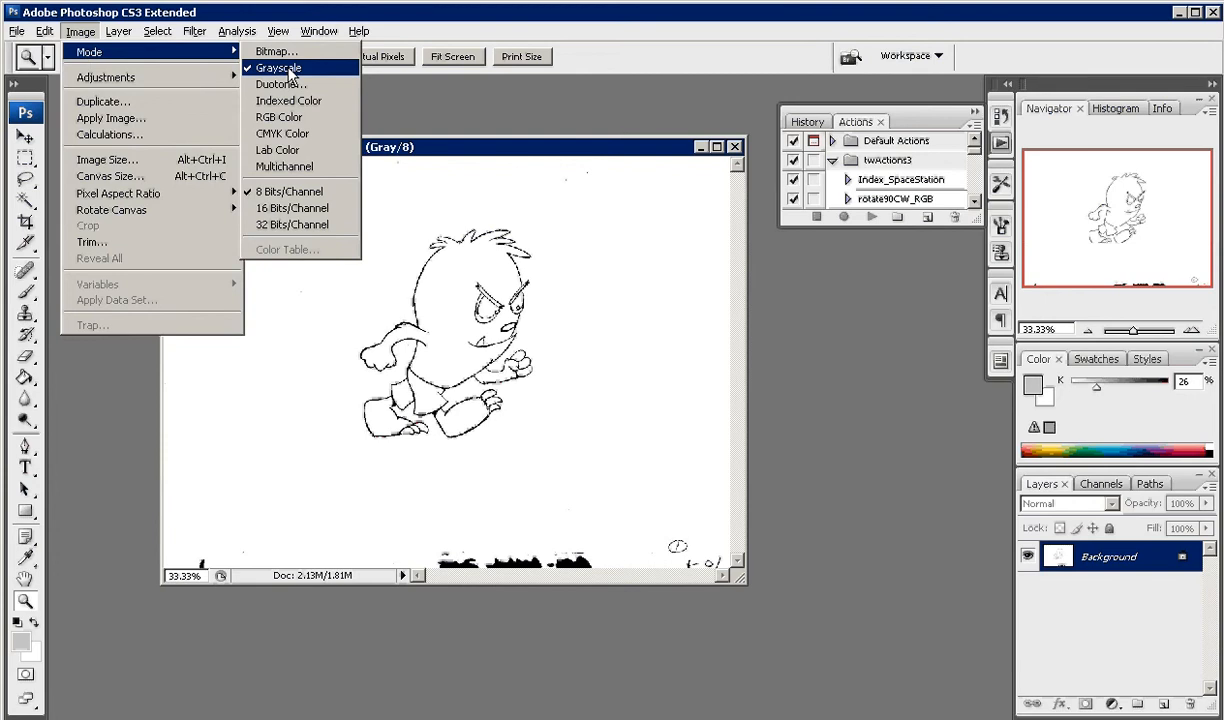
left_click(290, 118)
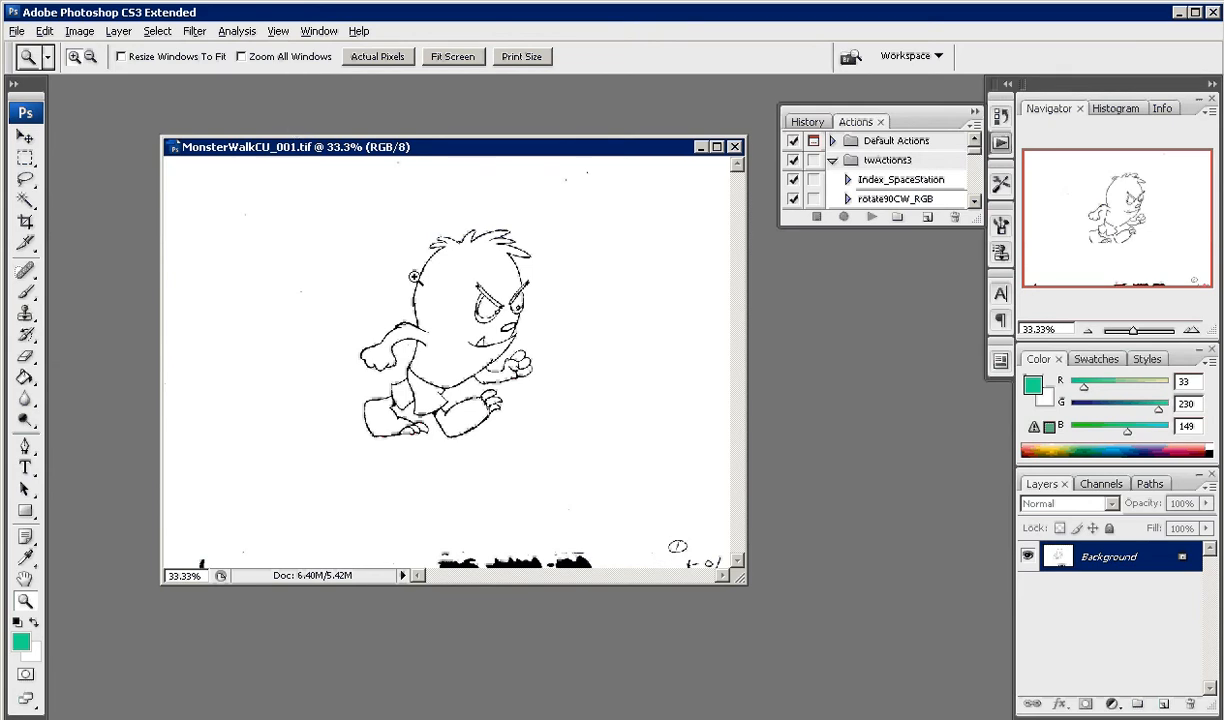
left_click_drag(457, 152, 485, 162)
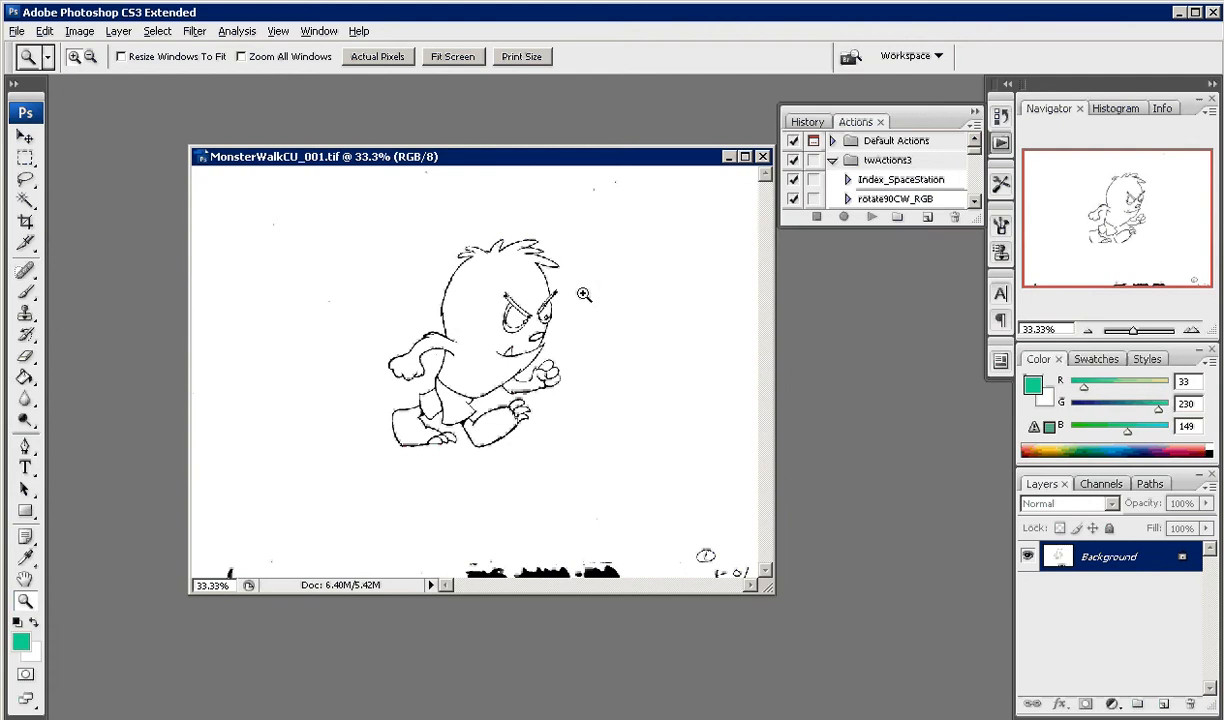
- Crop the image to a rectangular selection around the monster, excluding the scan marks and frame number along the lower edge
left_click(26, 161)
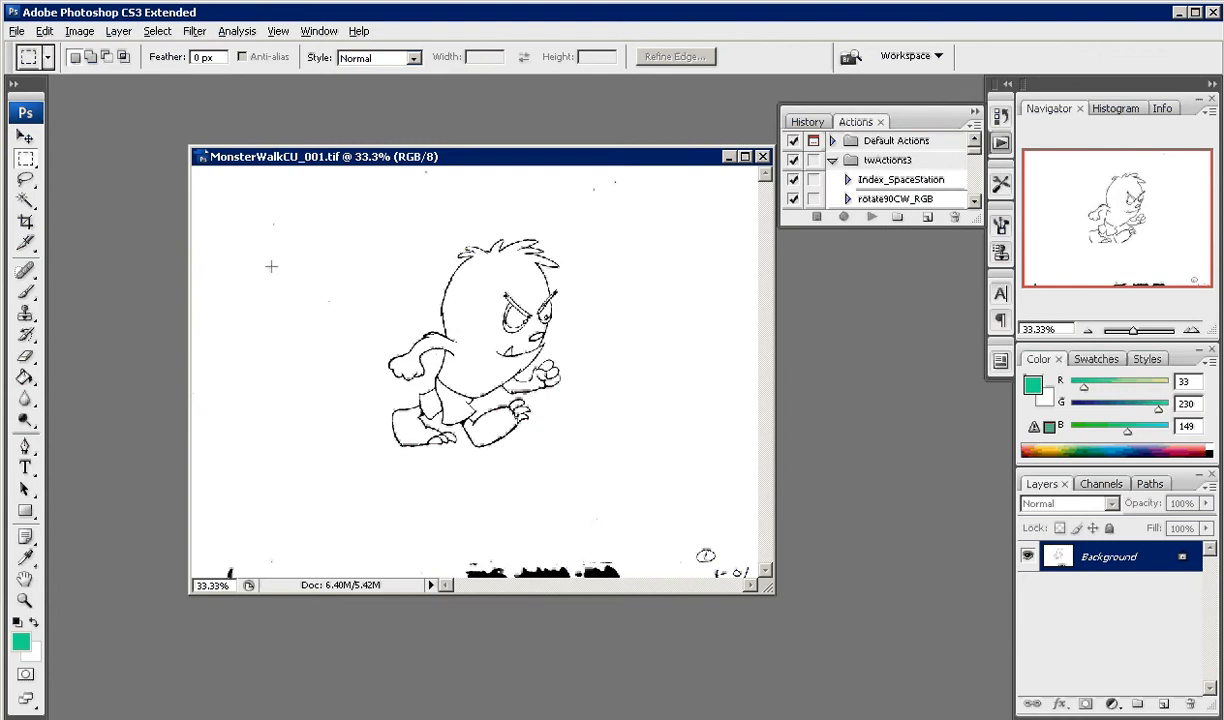
mouse_move(318, 198)
left_mouse_down()
mouse_move(429, 445)
mouse_move(642, 516)
mouse_move(660, 497)
mouse_move(648, 492)
left_mouse_up()
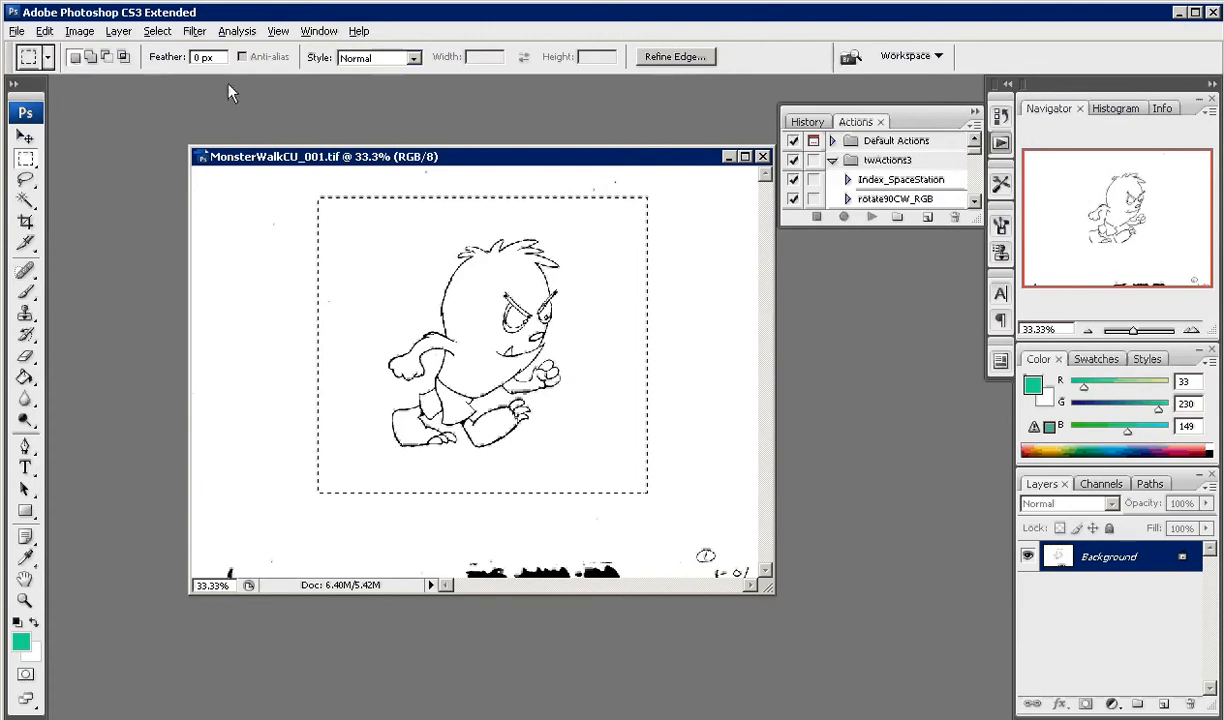
left_click(79, 33)
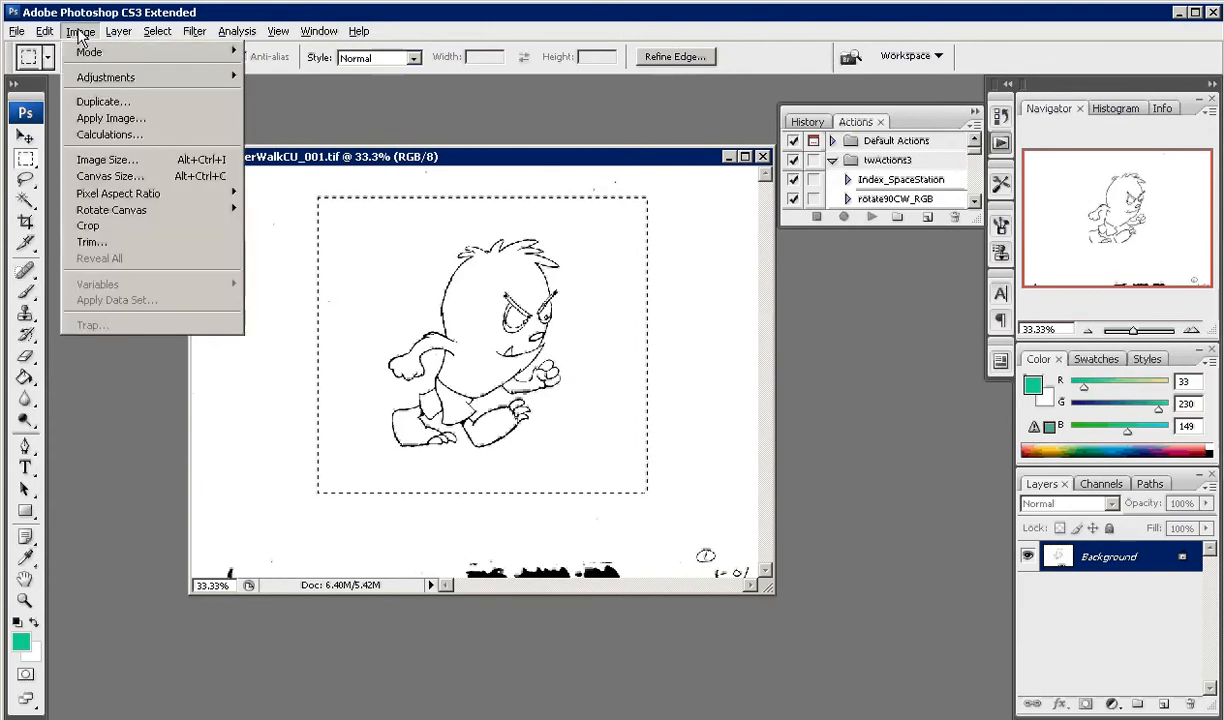
left_click(112, 228)
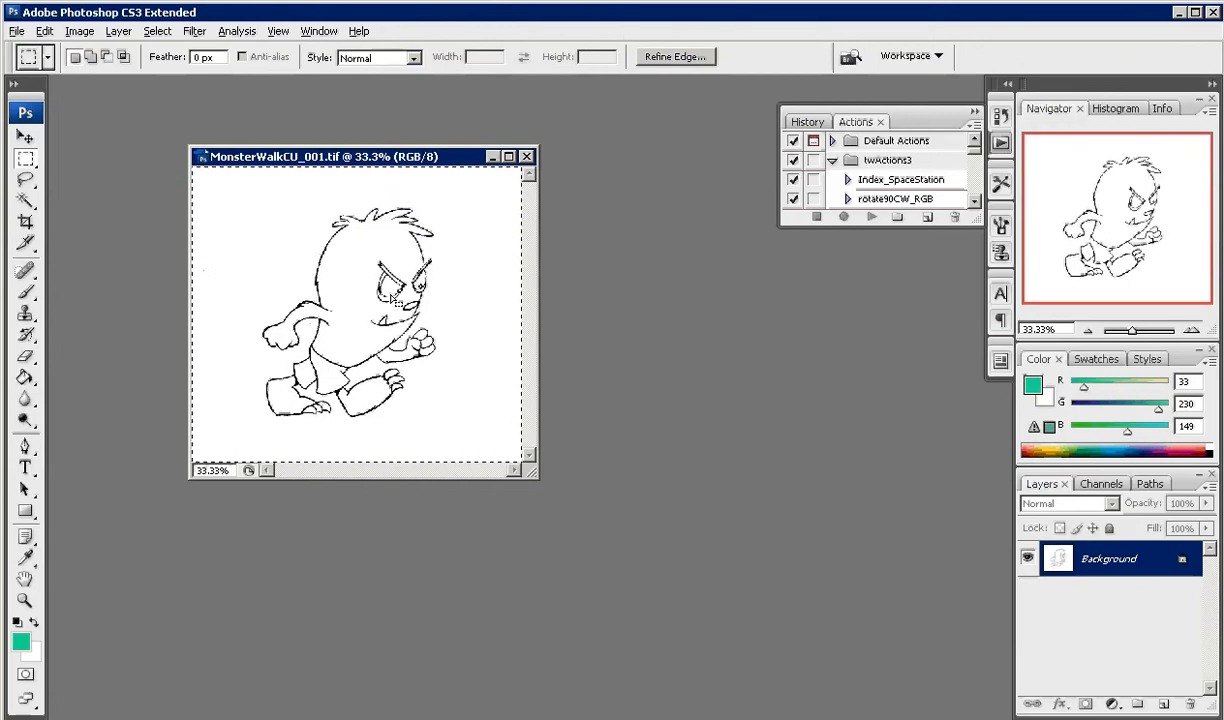
- Save the cropped drawing in Photoshop format as MonsterWalkCU_001pnt.psd in the tw_PaintSamples folder
left_click(17, 31)
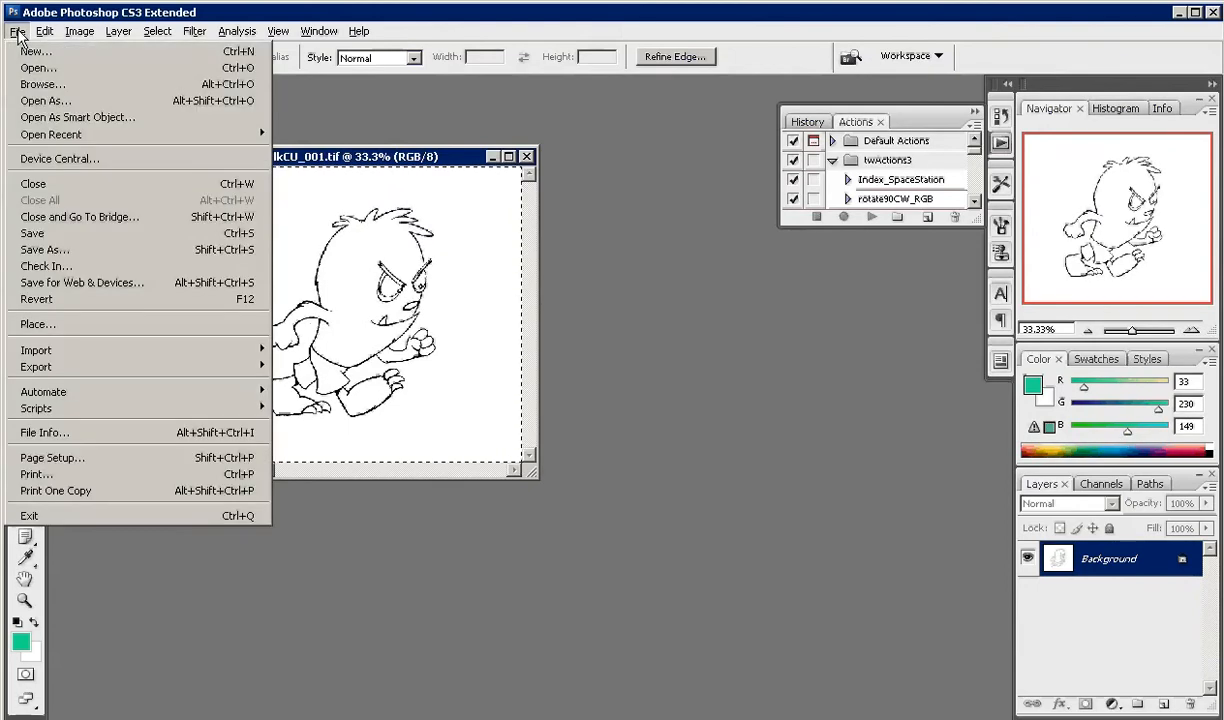
left_click(74, 260)
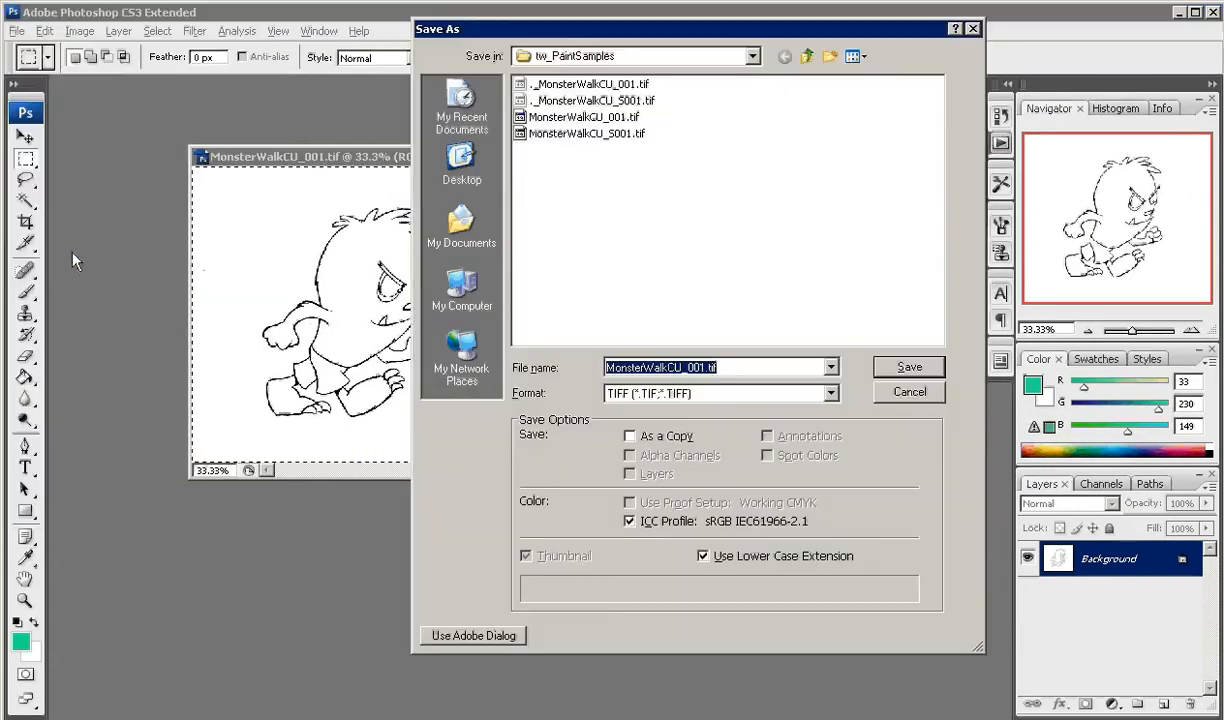
left_click(831, 394)
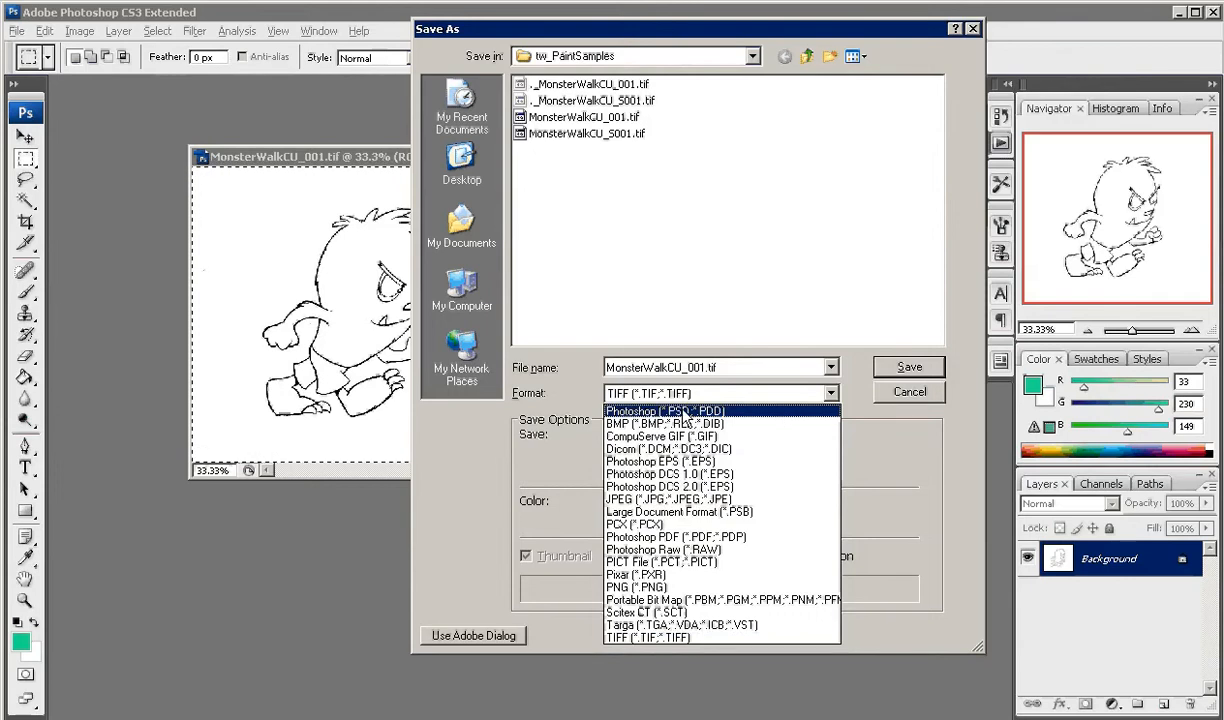
left_click(786, 412)
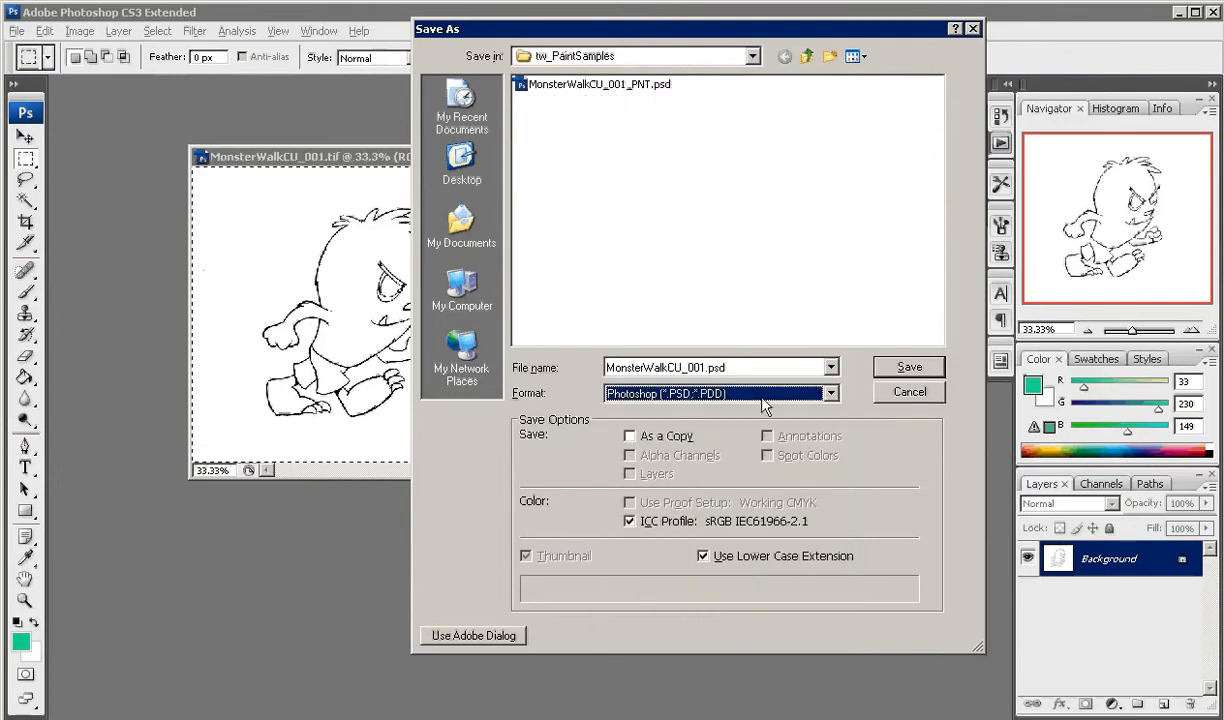
double_click(704, 367)
left_click(704, 367)
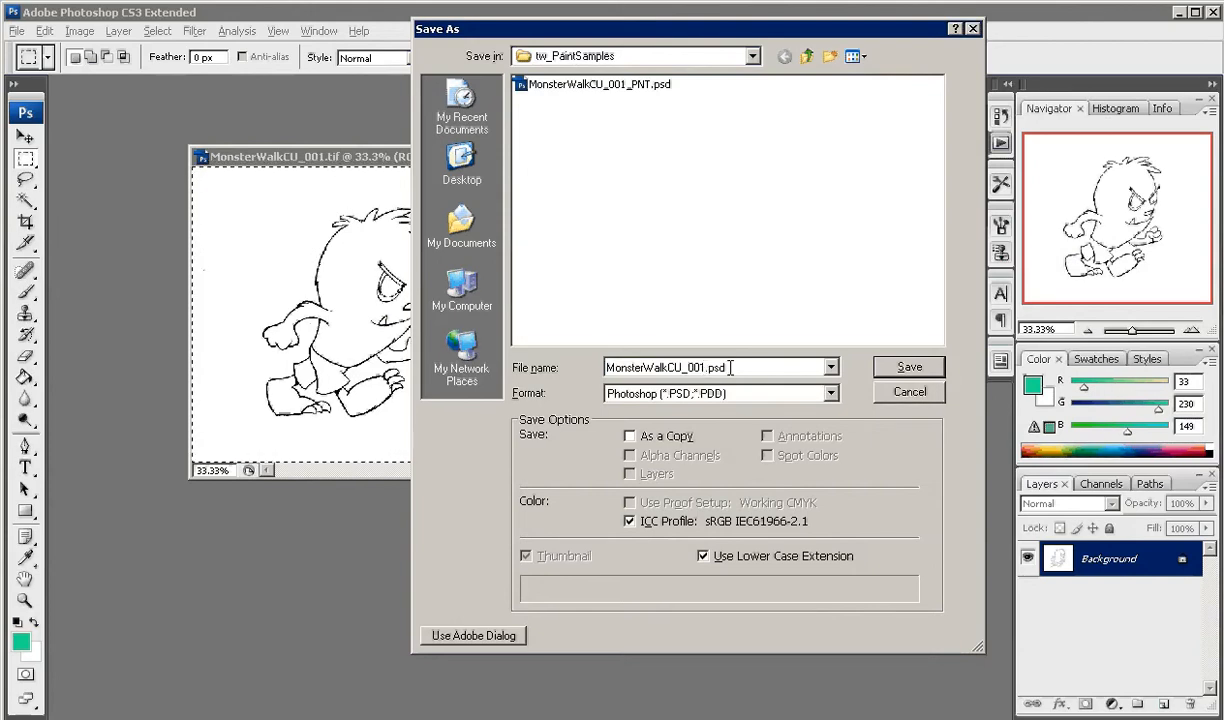
type("_001pn")
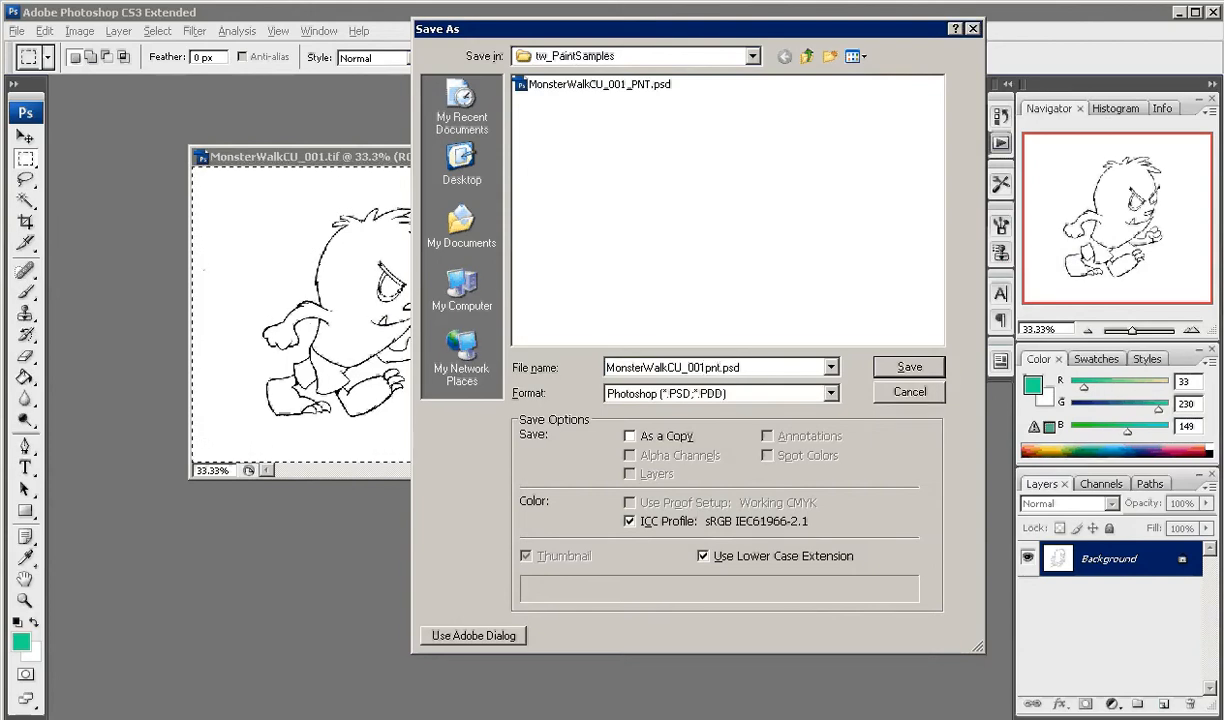
type("t")
left_click(904, 368)
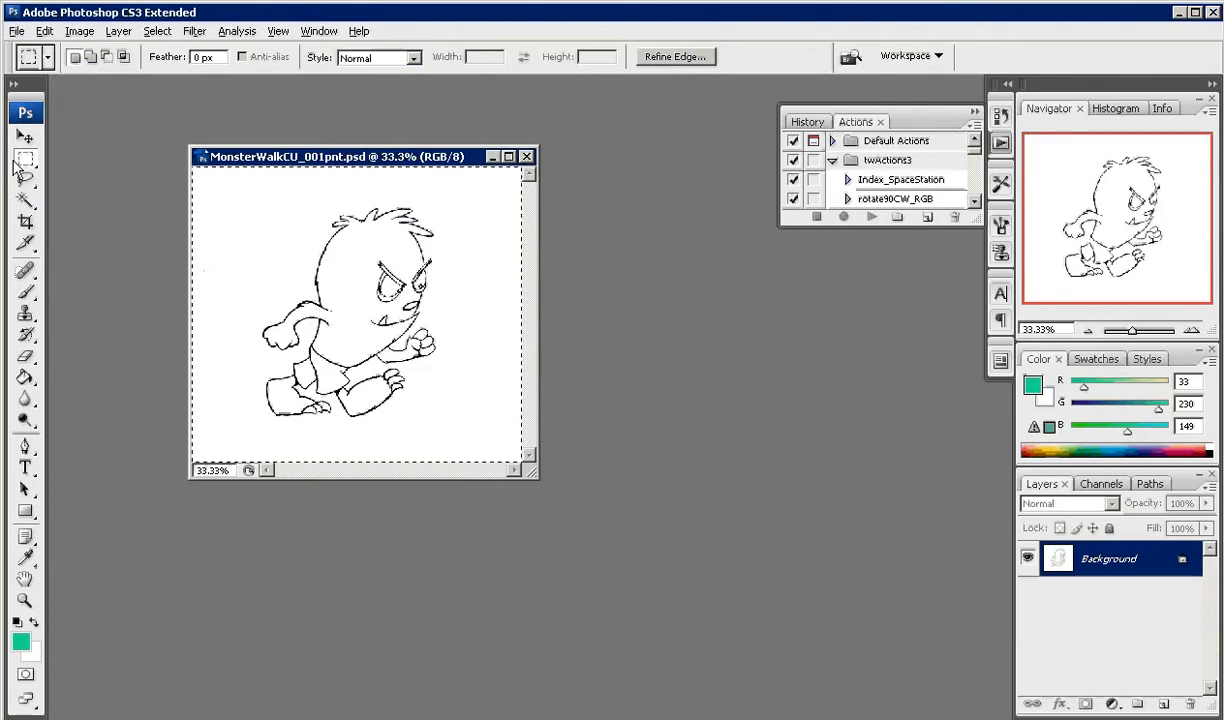
- Deselect the cropped area and move the document window toward the middle of the workspace
left_click(157, 31)
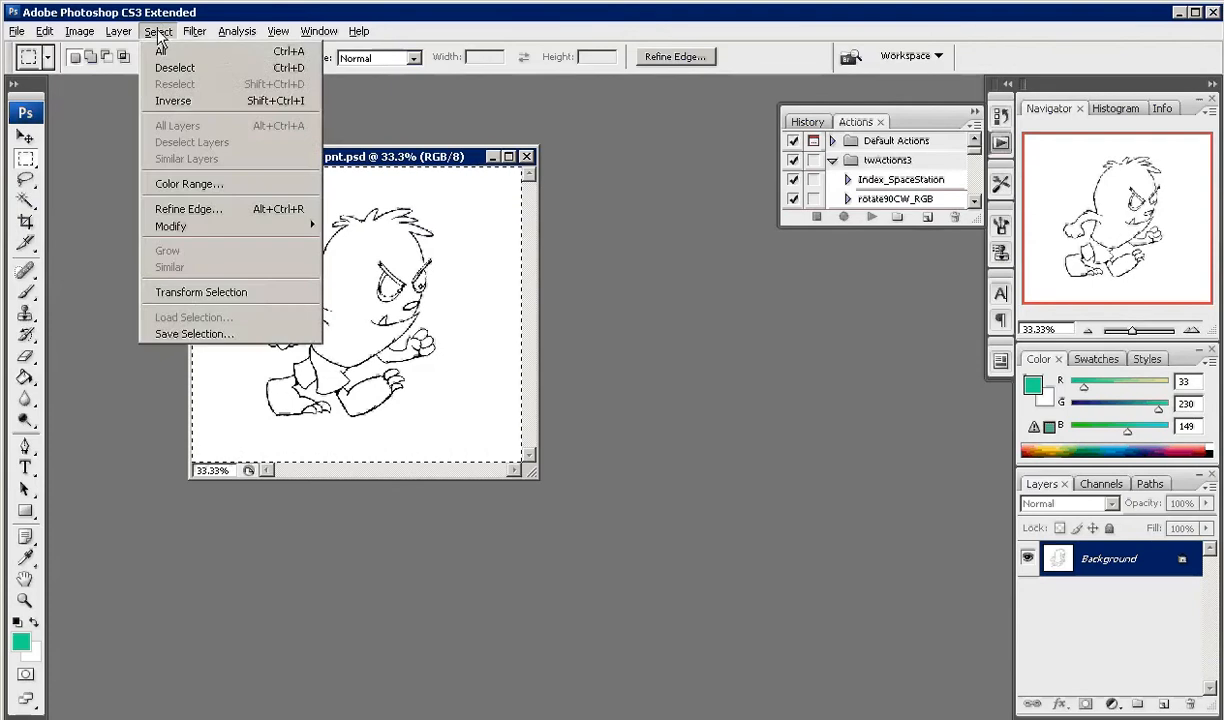
left_click(168, 67)
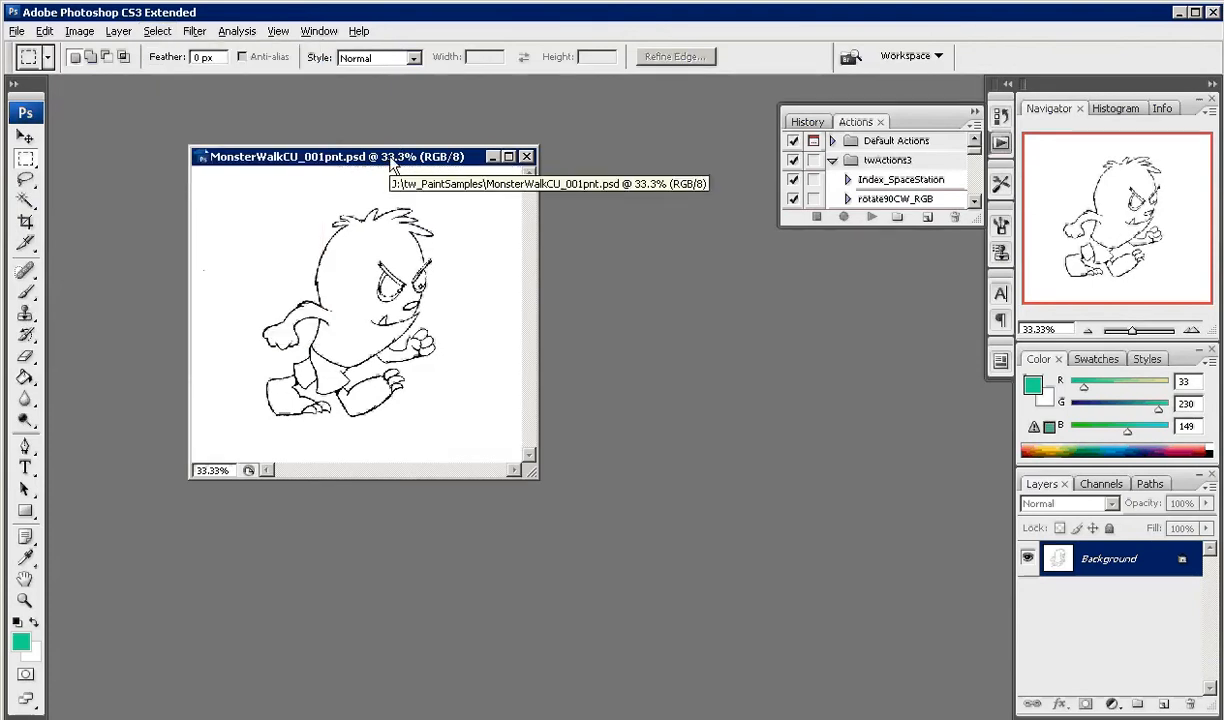
left_click_drag(392, 165, 511, 179)
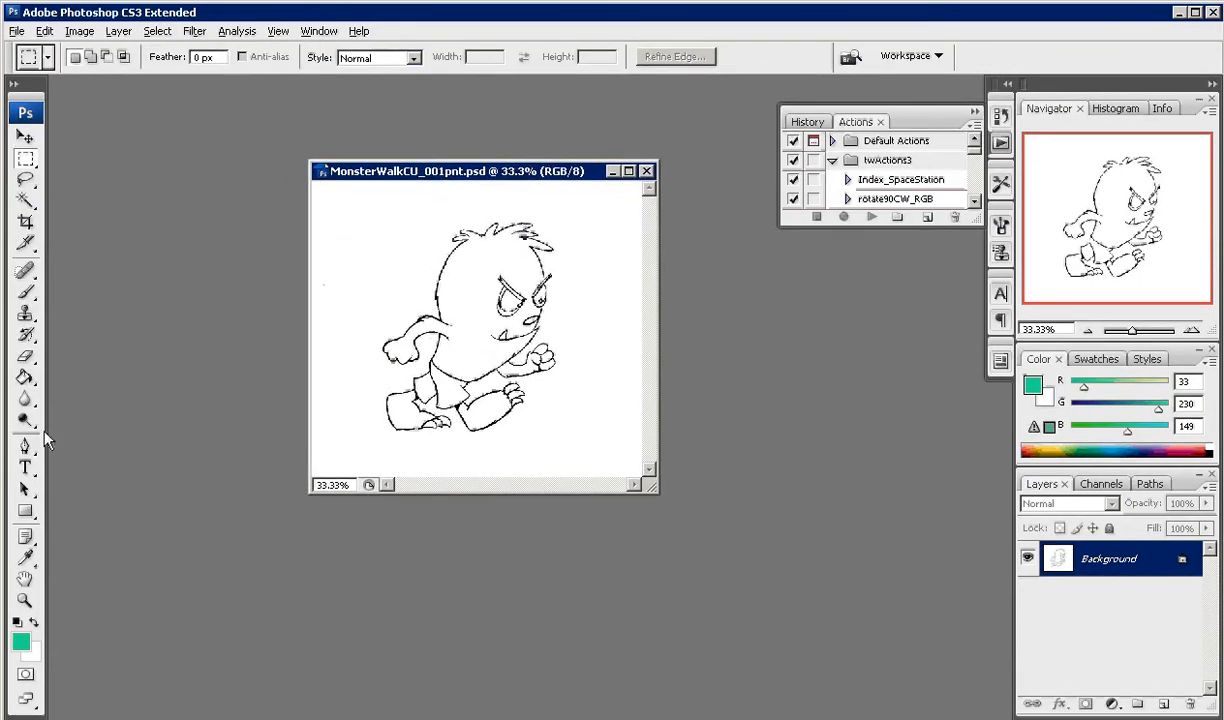
- Zoom the drawing to 66.67% and enlarge the document window so the whole monster fits in view
left_click(25, 600)
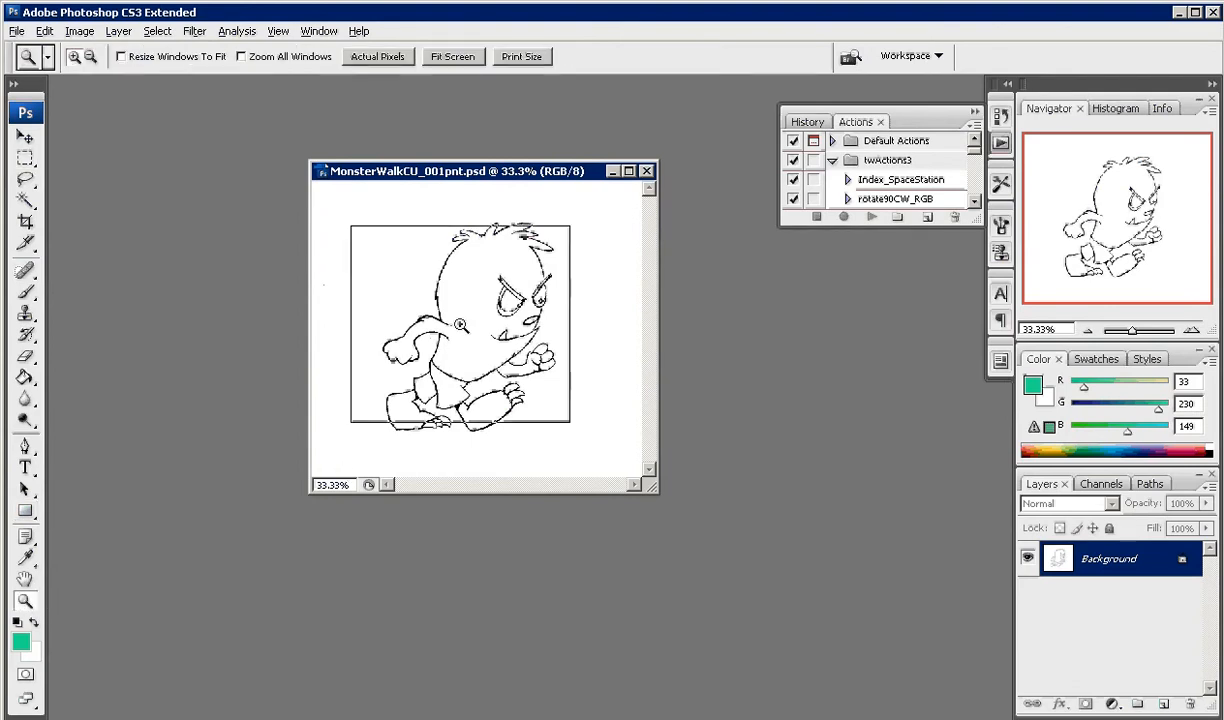
left_click(442, 312)
left_click(454, 324)
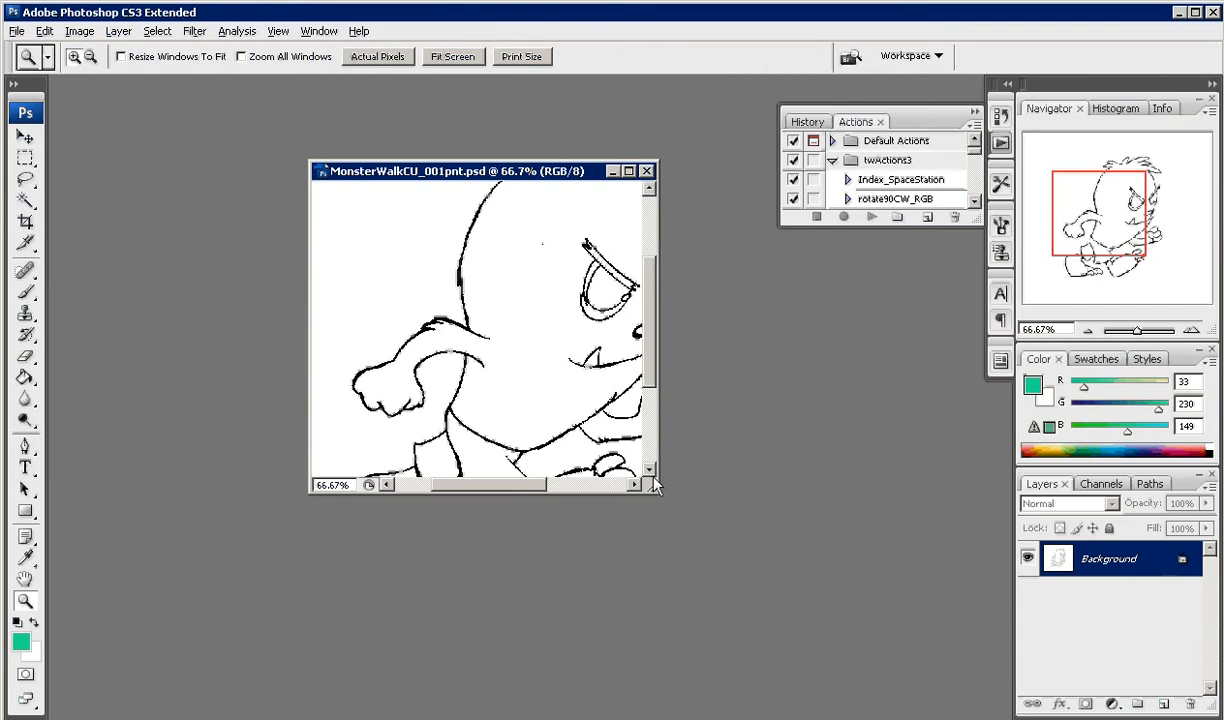
left_click_drag(655, 489, 860, 640)
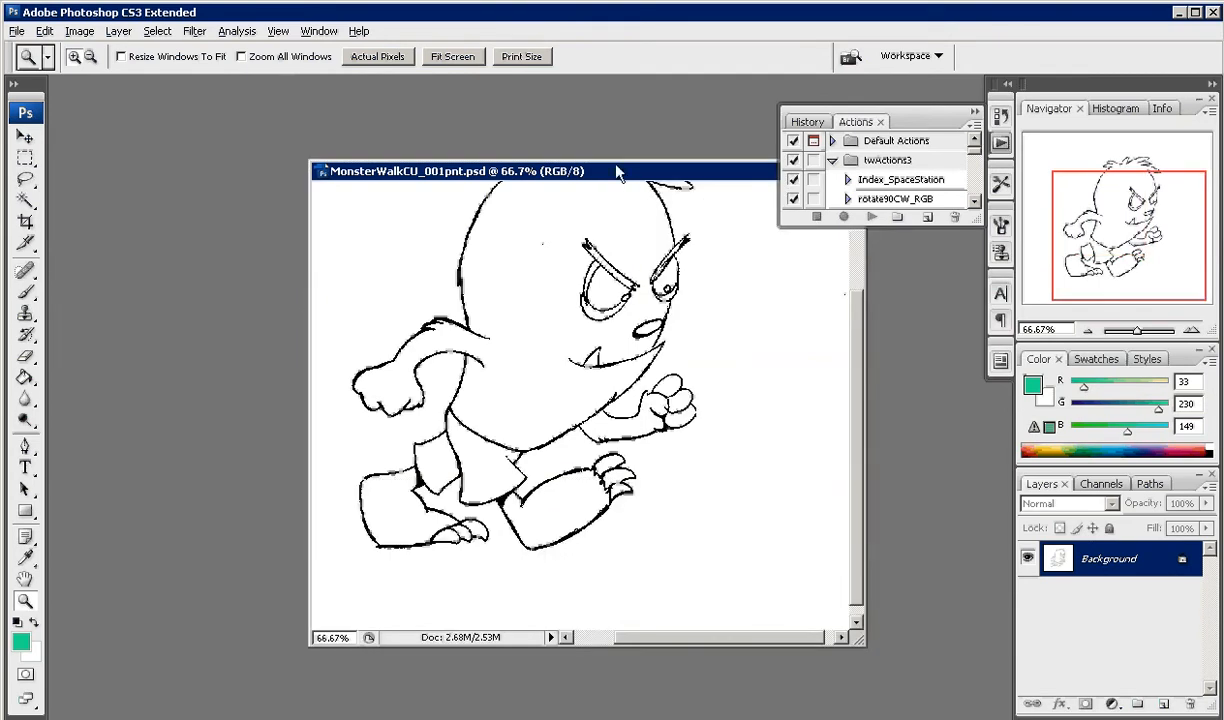
left_click_drag(617, 172, 460, 147)
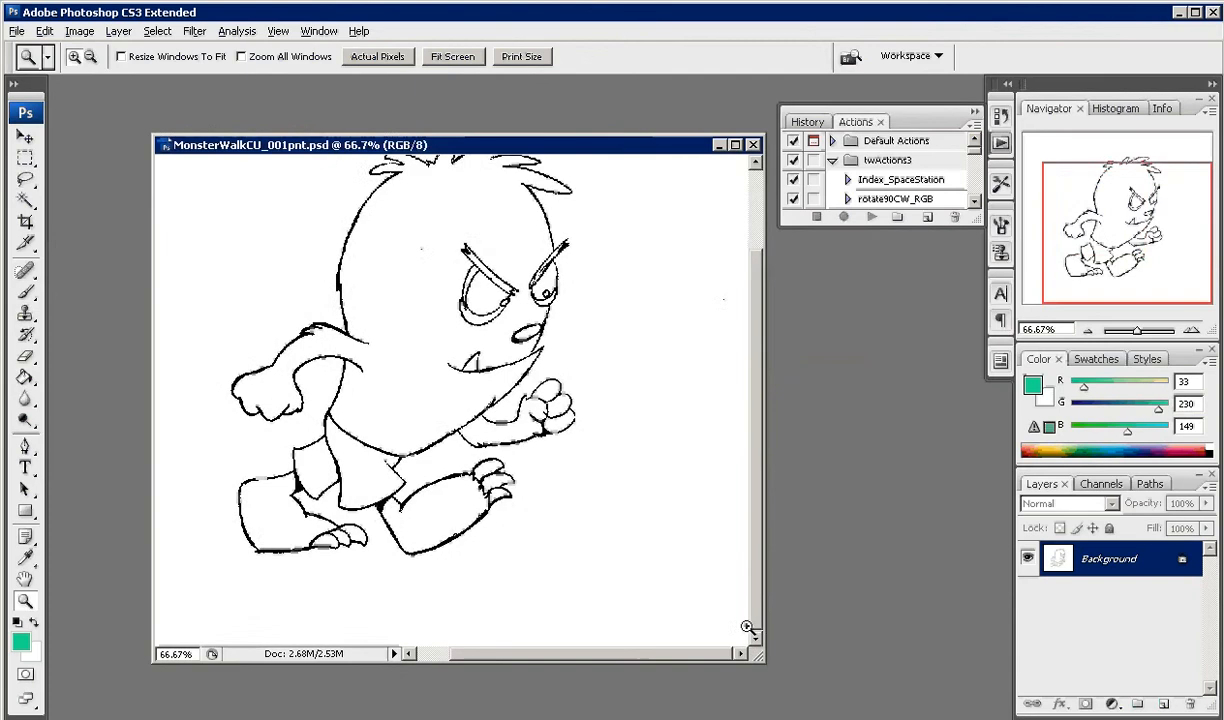
scroll(728, 535, "up", 2)
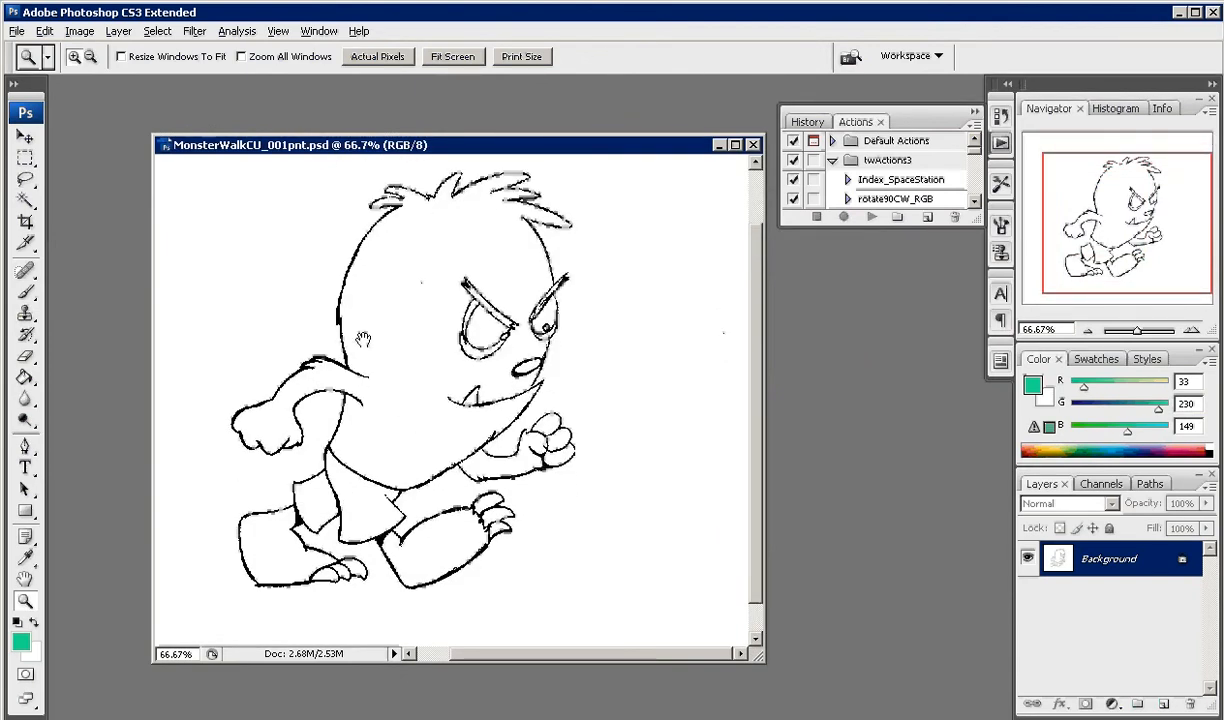
left_click_drag(388, 325, 409, 340)
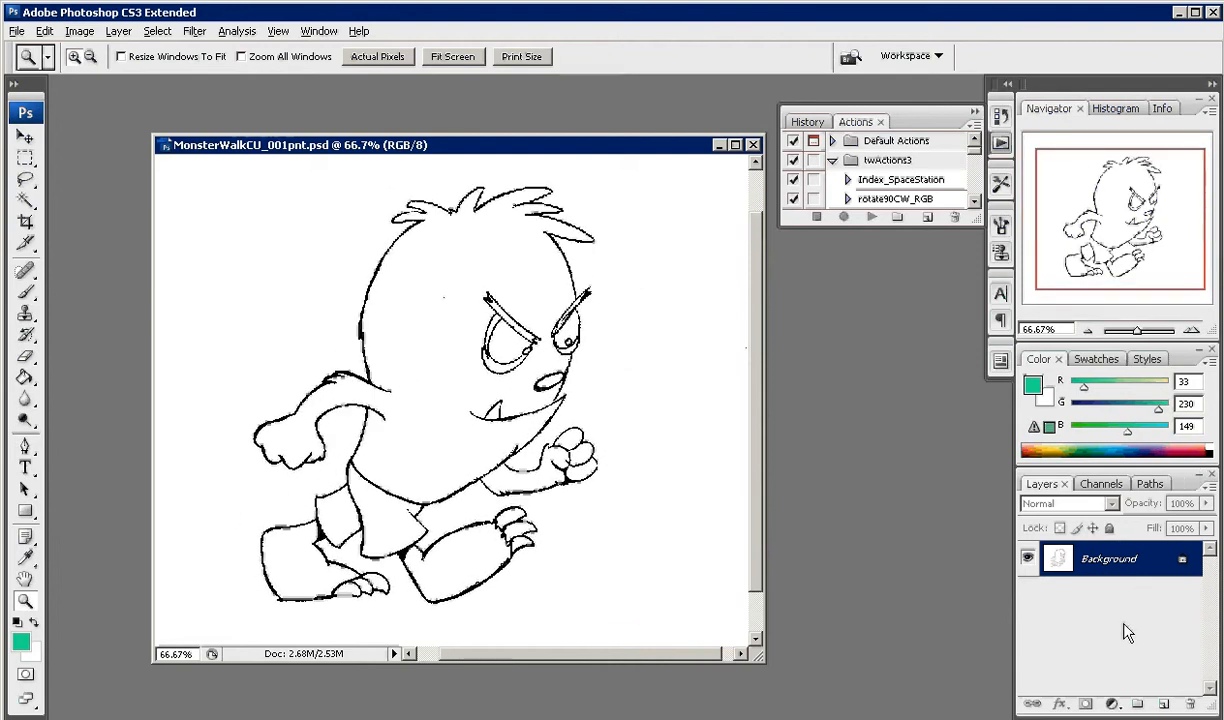
left_click(319, 31)
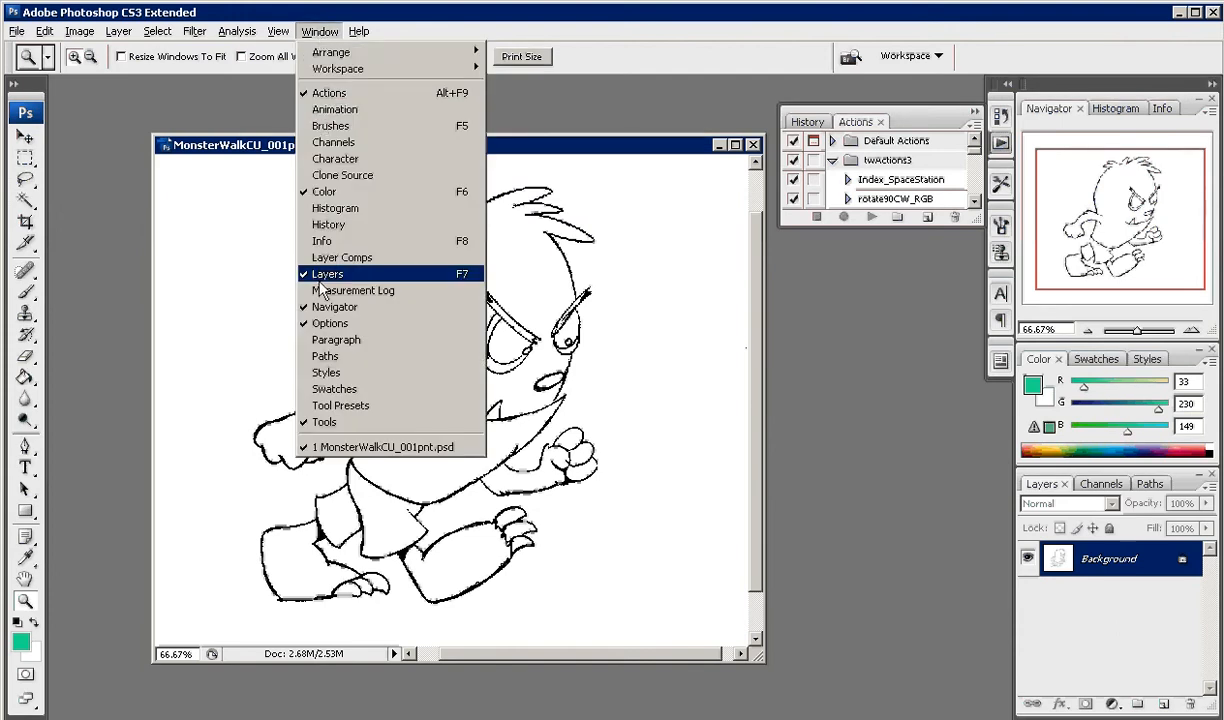
left_click(1085, 628)
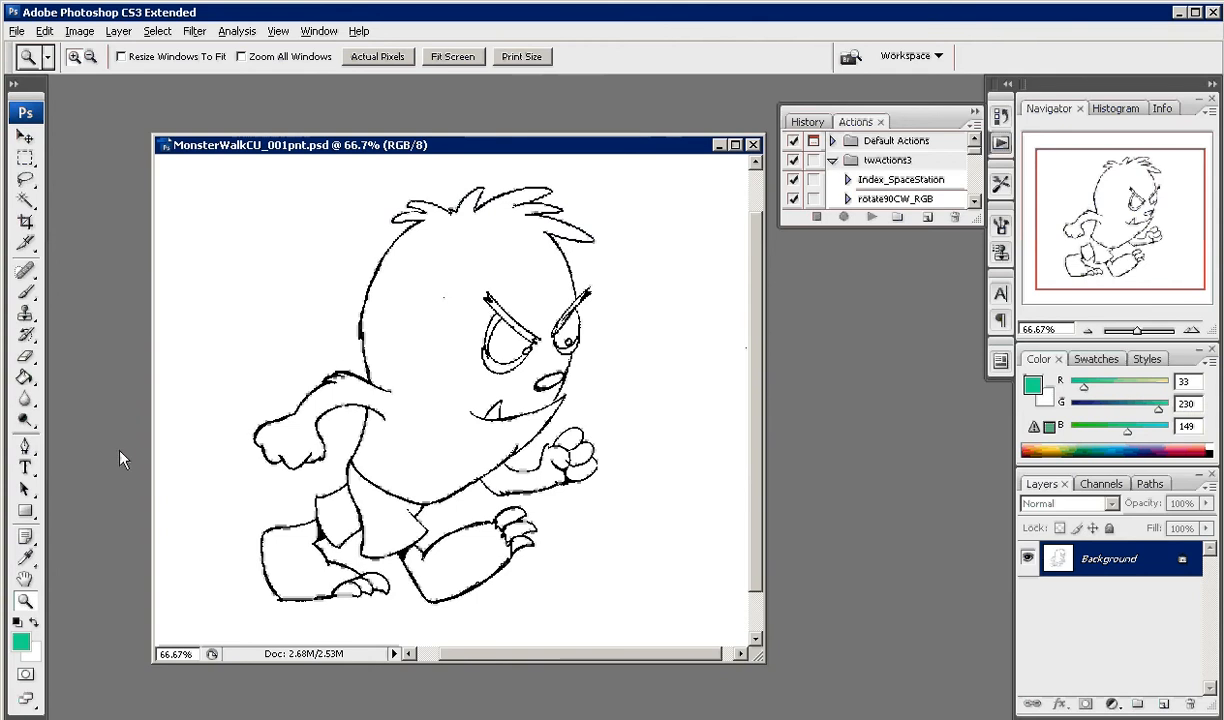
- Activate the Paint Bucket tool from the tool group it shares with the Gradient tool
left_click(33, 381)
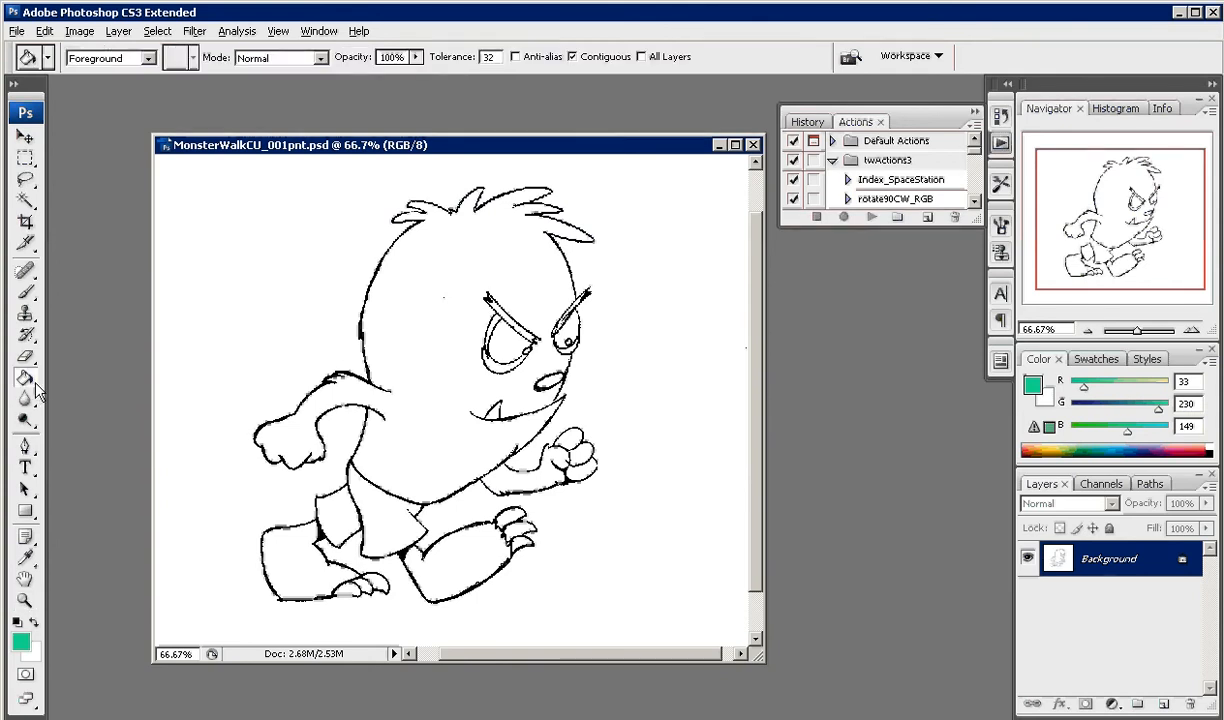
left_click(35, 383)
left_click(110, 366)
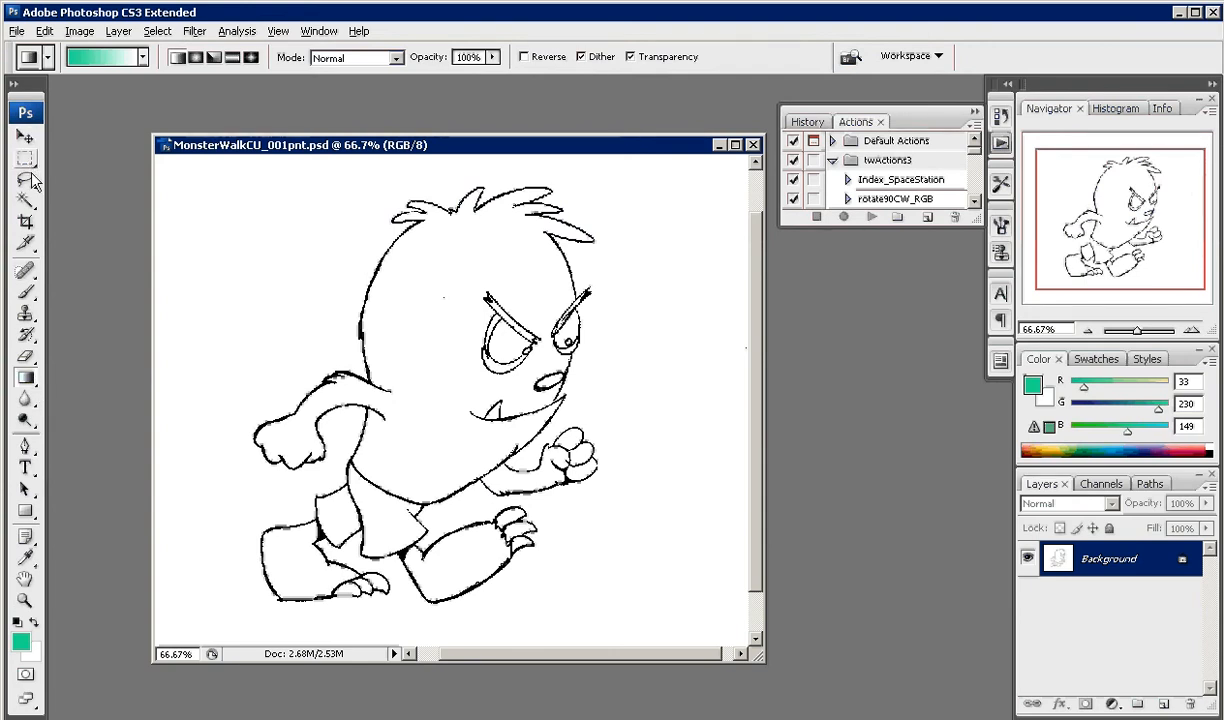
left_click(37, 393)
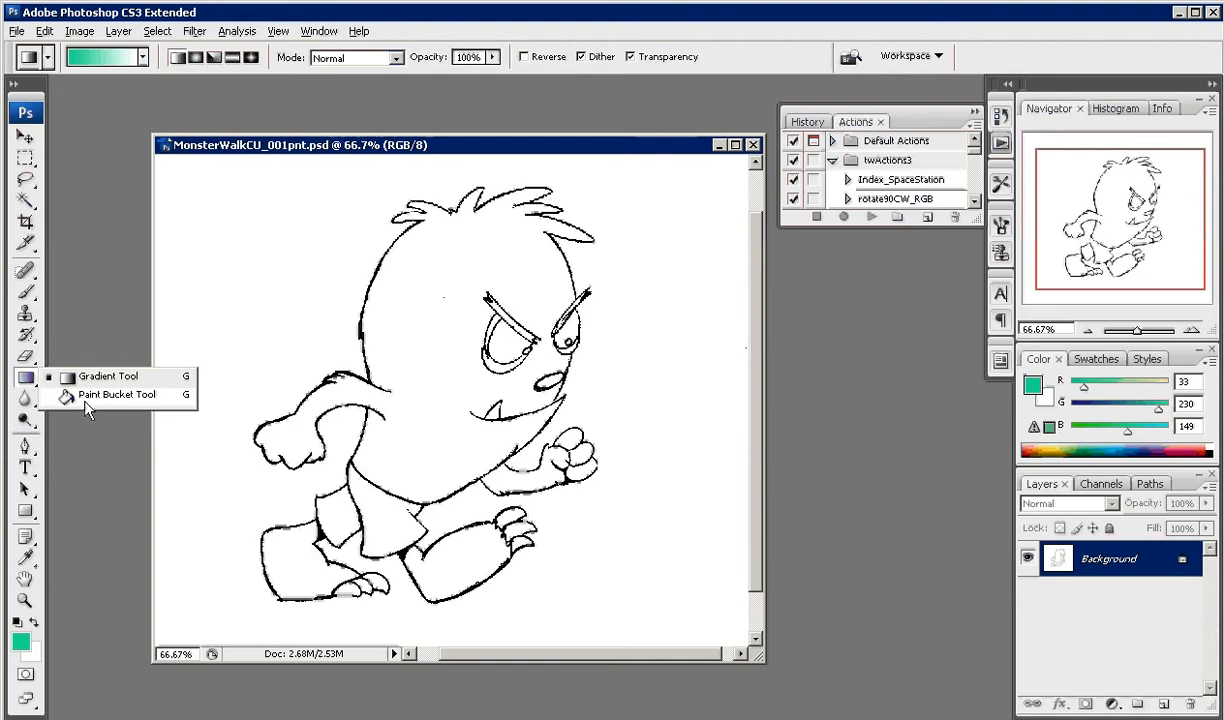
left_click(85, 401)
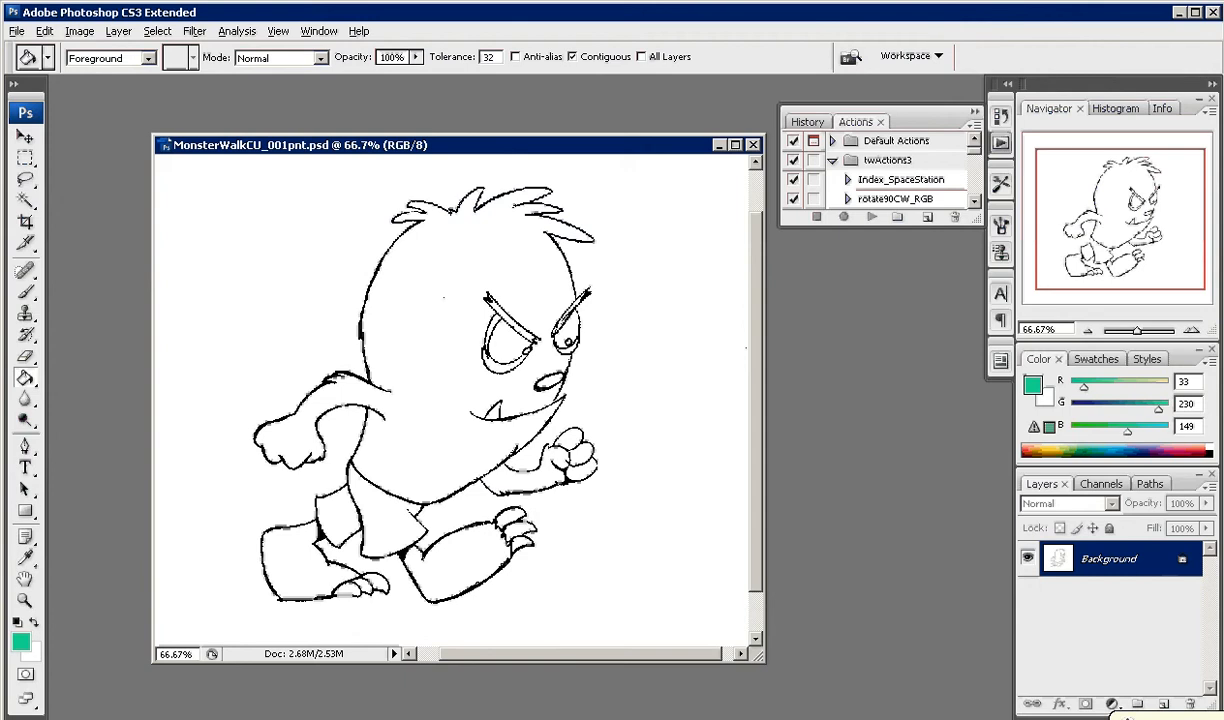
- Set the foreground colour to a darker green with RGB 24, 198, 126 (#18c67e)
left_click(14, 643)
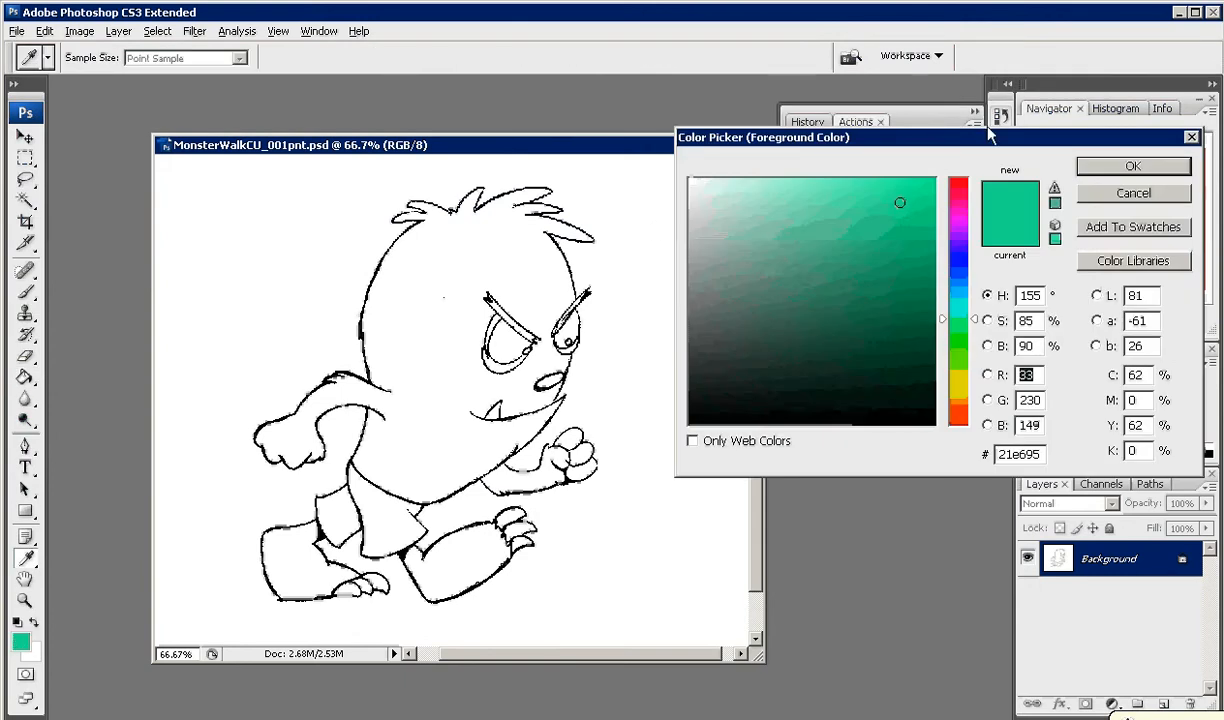
left_click_drag(937, 134, 874, 131)
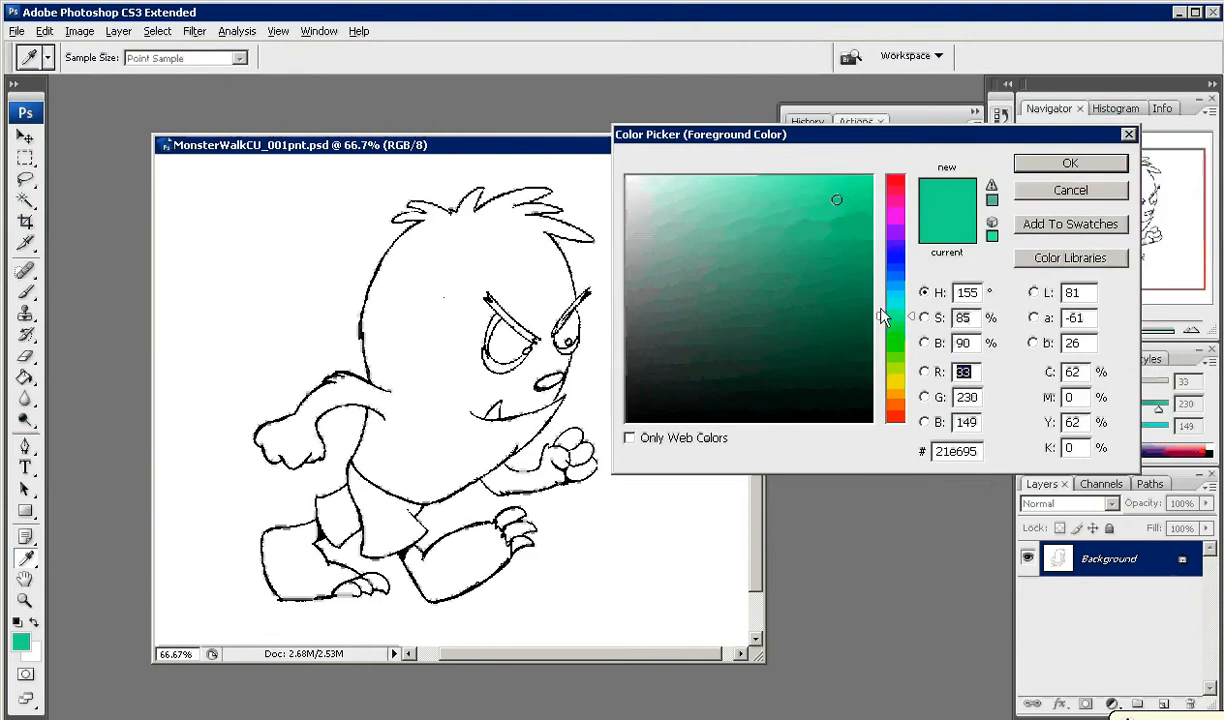
mouse_move(833, 202)
left_mouse_down()
mouse_move(818, 256)
mouse_move(819, 241)
mouse_move(829, 273)
mouse_move(817, 196)
mouse_move(798, 240)
mouse_move(823, 290)
mouse_move(821, 256)
mouse_move(836, 241)
mouse_move(841, 257)
mouse_move(839, 218)
mouse_move(842, 231)
left_mouse_up()
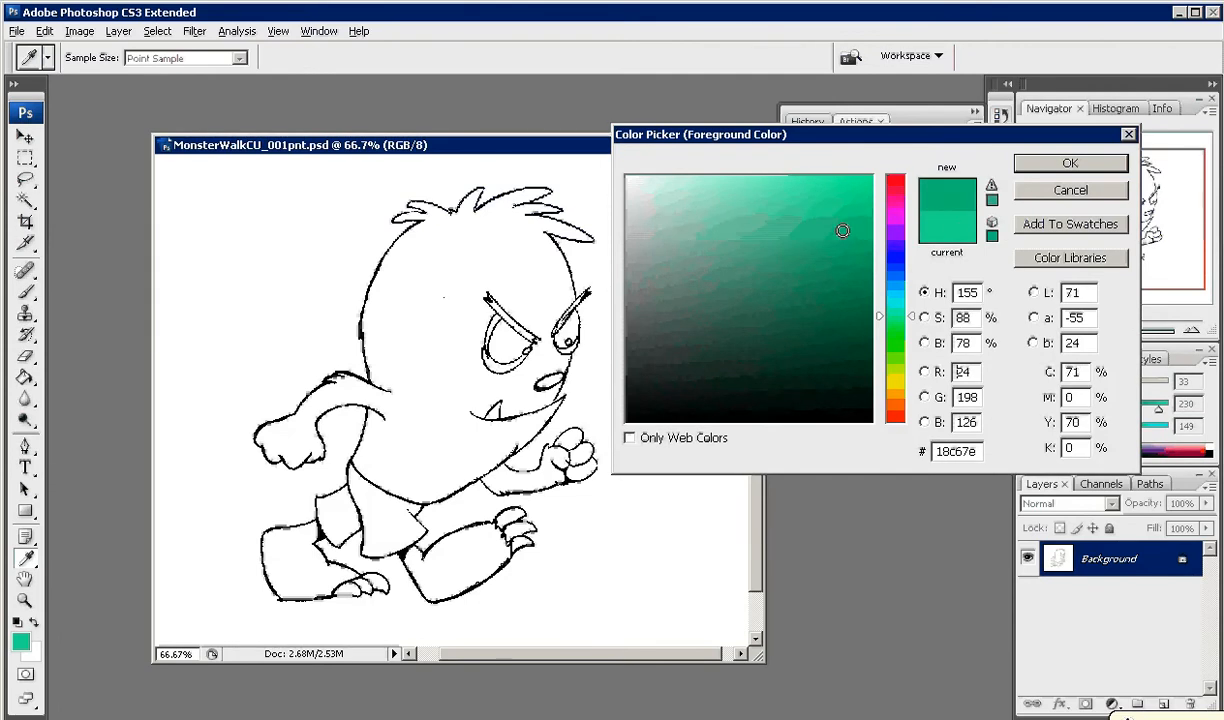
left_click(1038, 168)
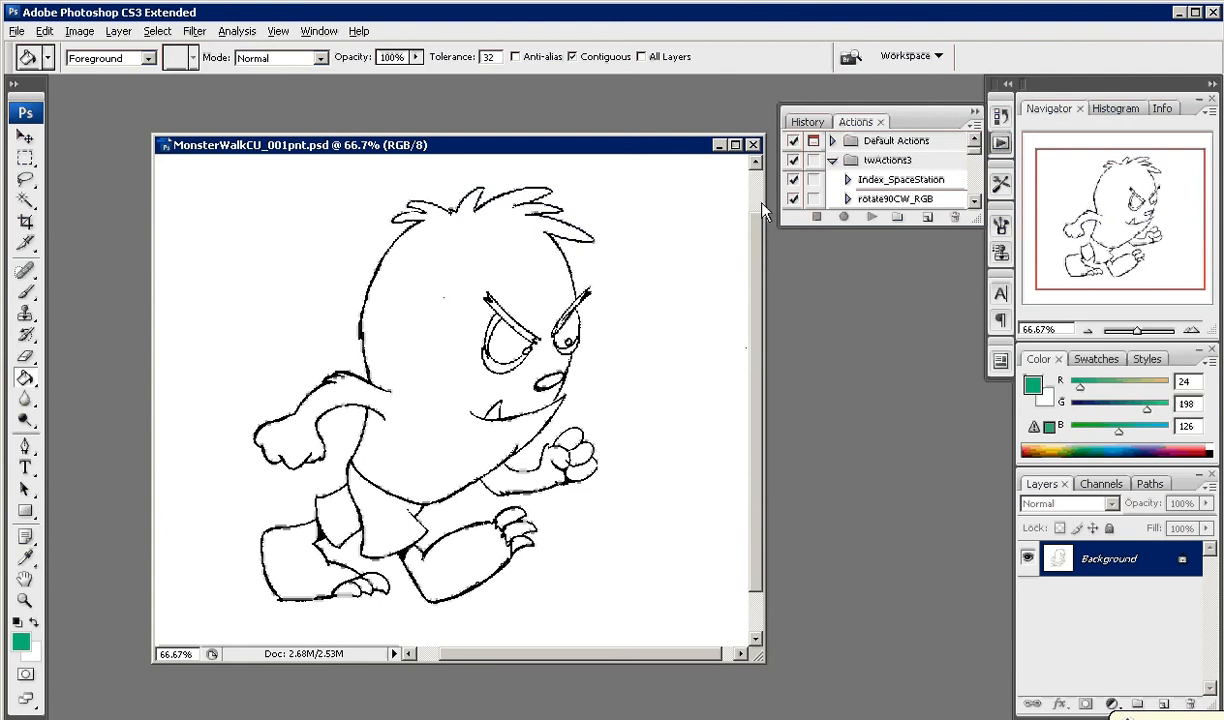
- Swap the green into the background colour and set the foreground colour to blue, RGB 57, 68, 222 (#3944de)
left_click(33, 621)
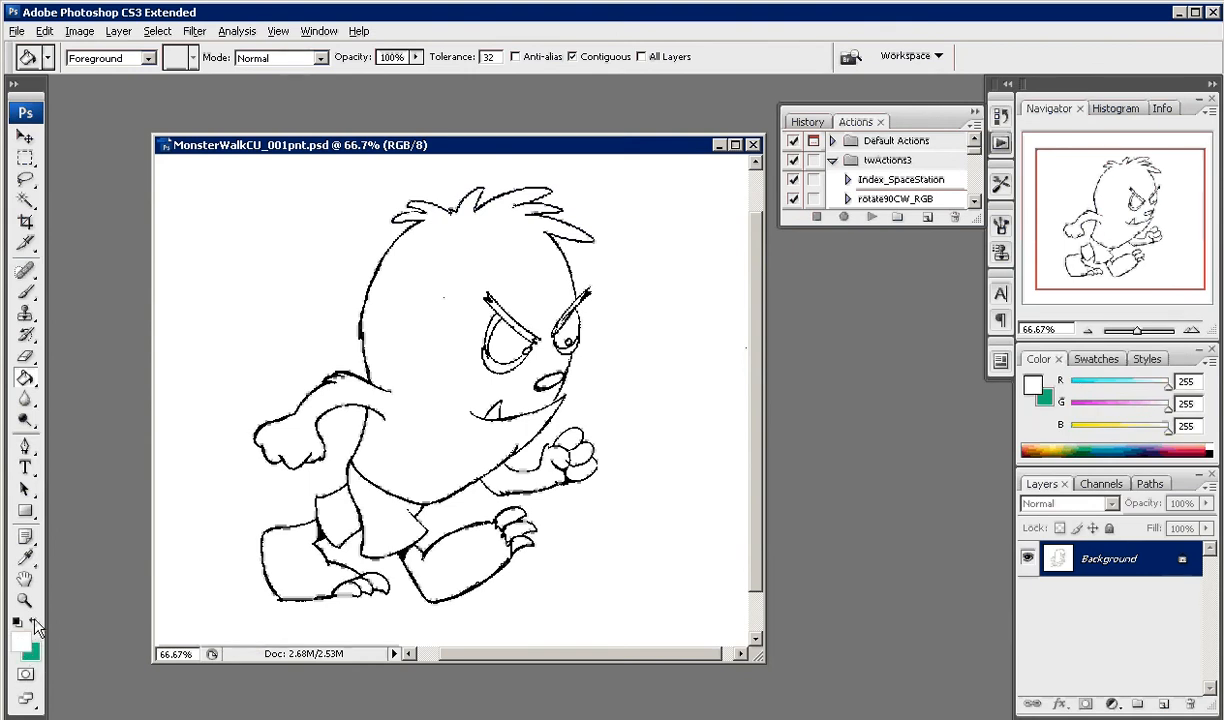
left_click(34, 622)
left_click(34, 622)
left_click(21, 640)
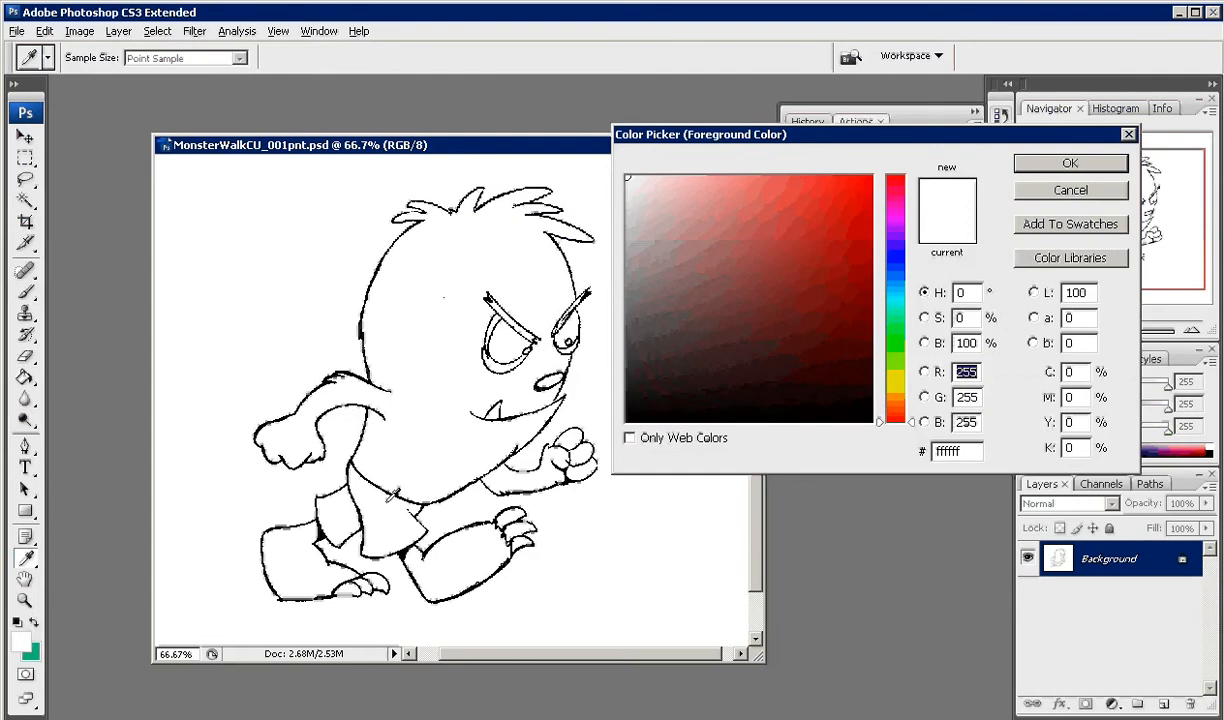
left_click(895, 261)
left_click(768, 195)
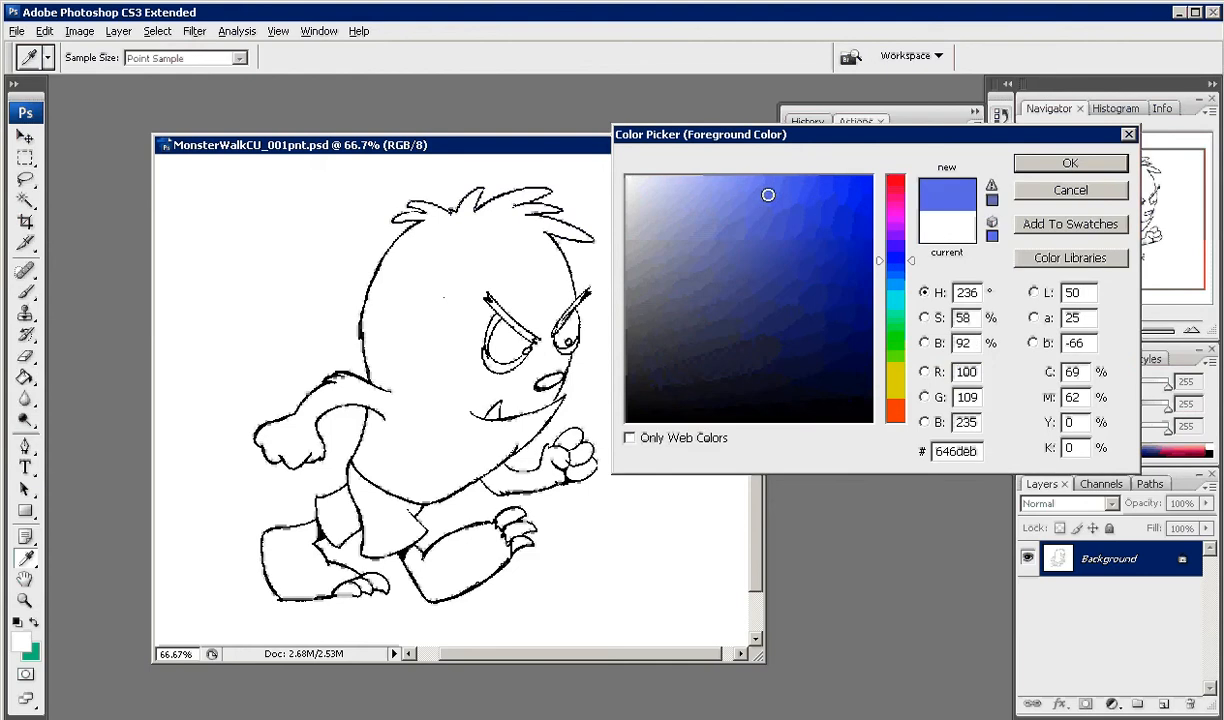
left_click(814, 191)
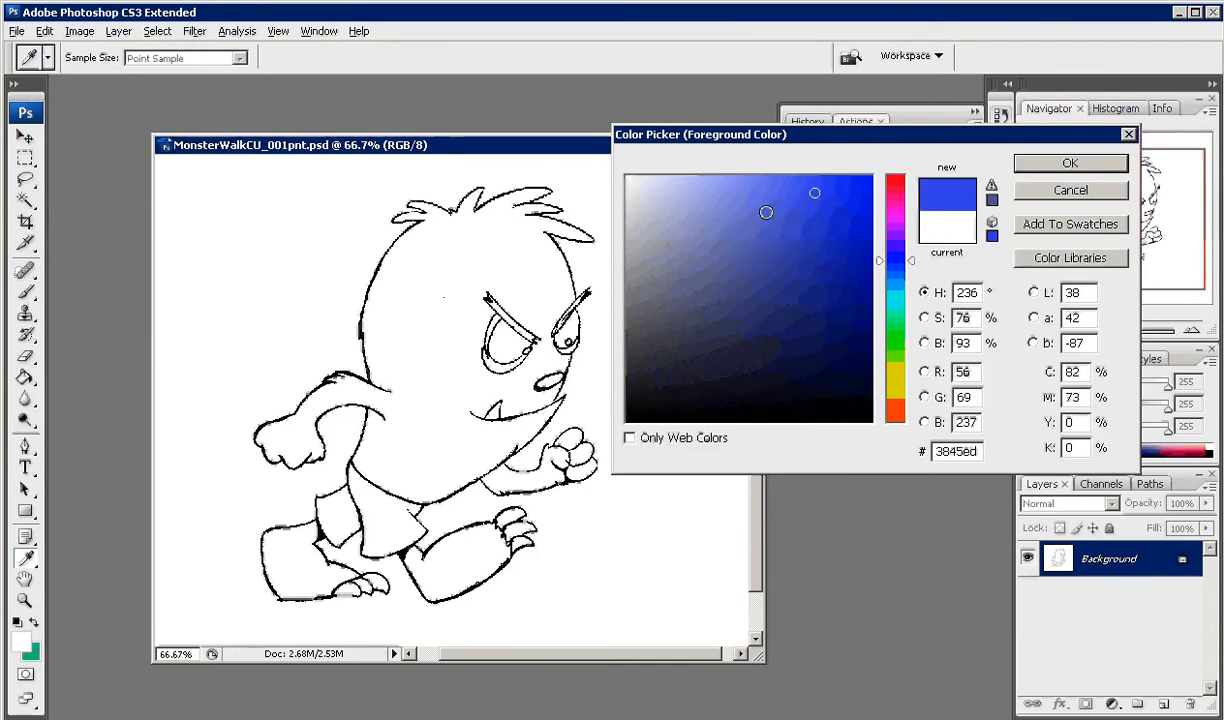
left_click(764, 199)
left_click(793, 210)
left_click(751, 195)
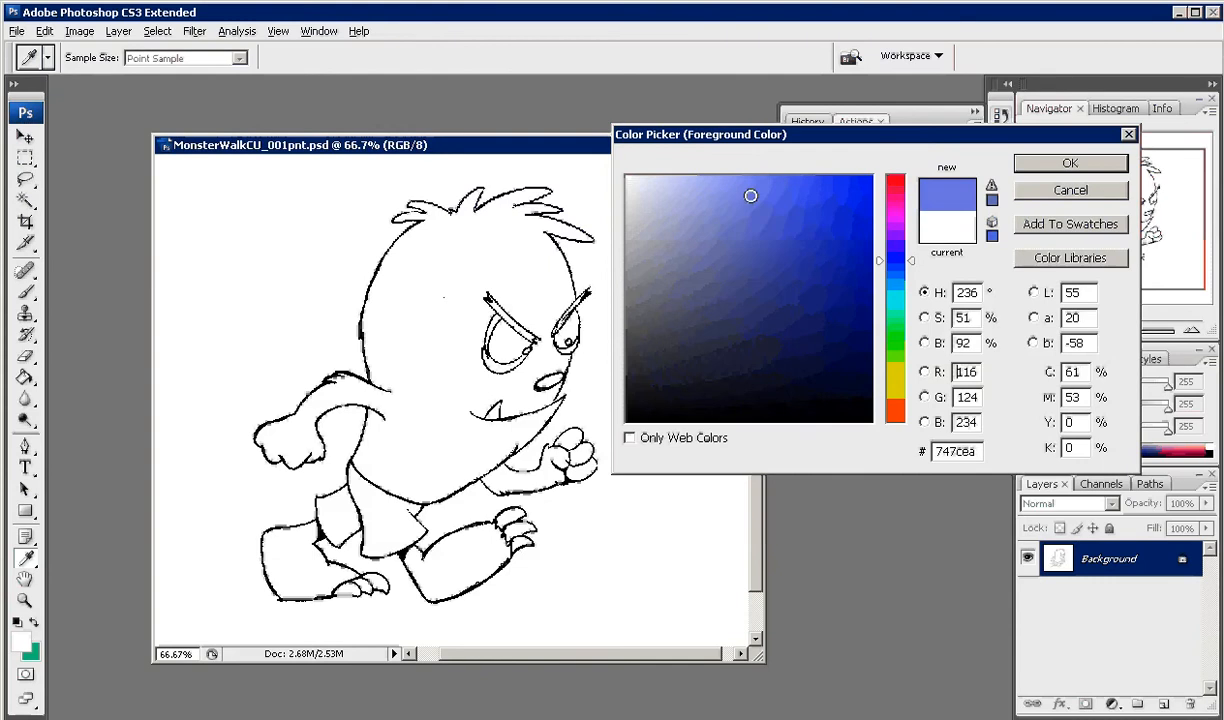
left_click(756, 234)
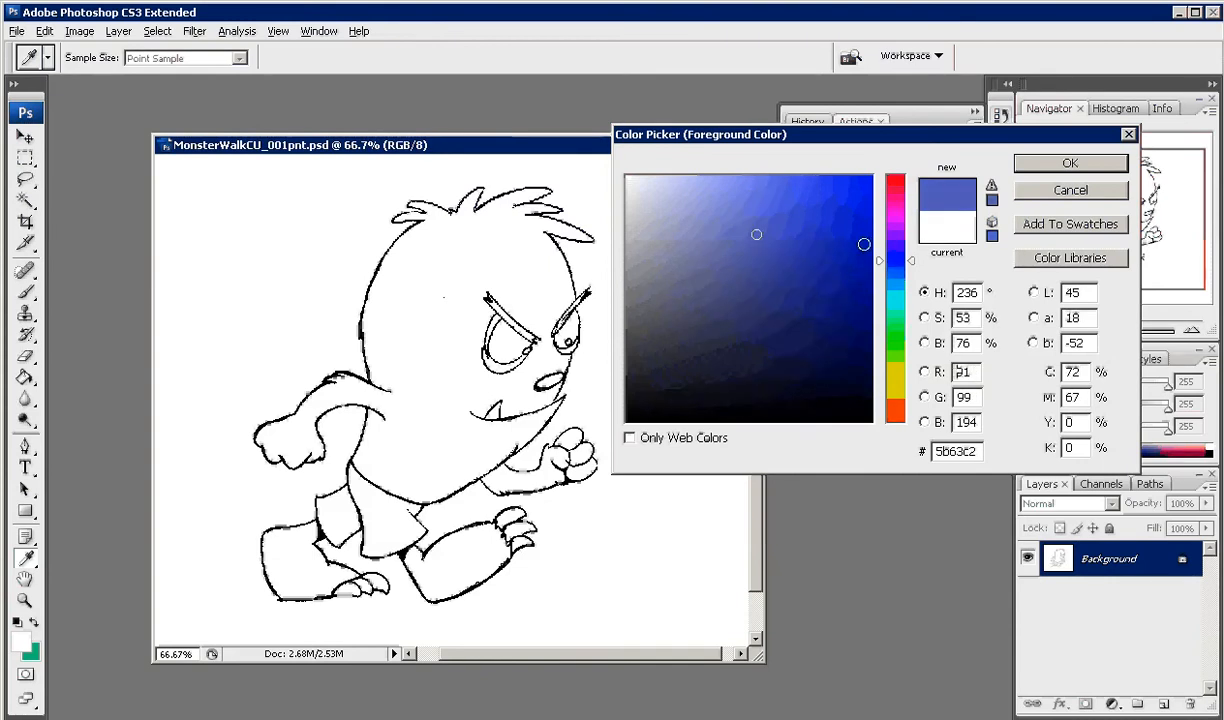
left_click(745, 185)
left_click(808, 206)
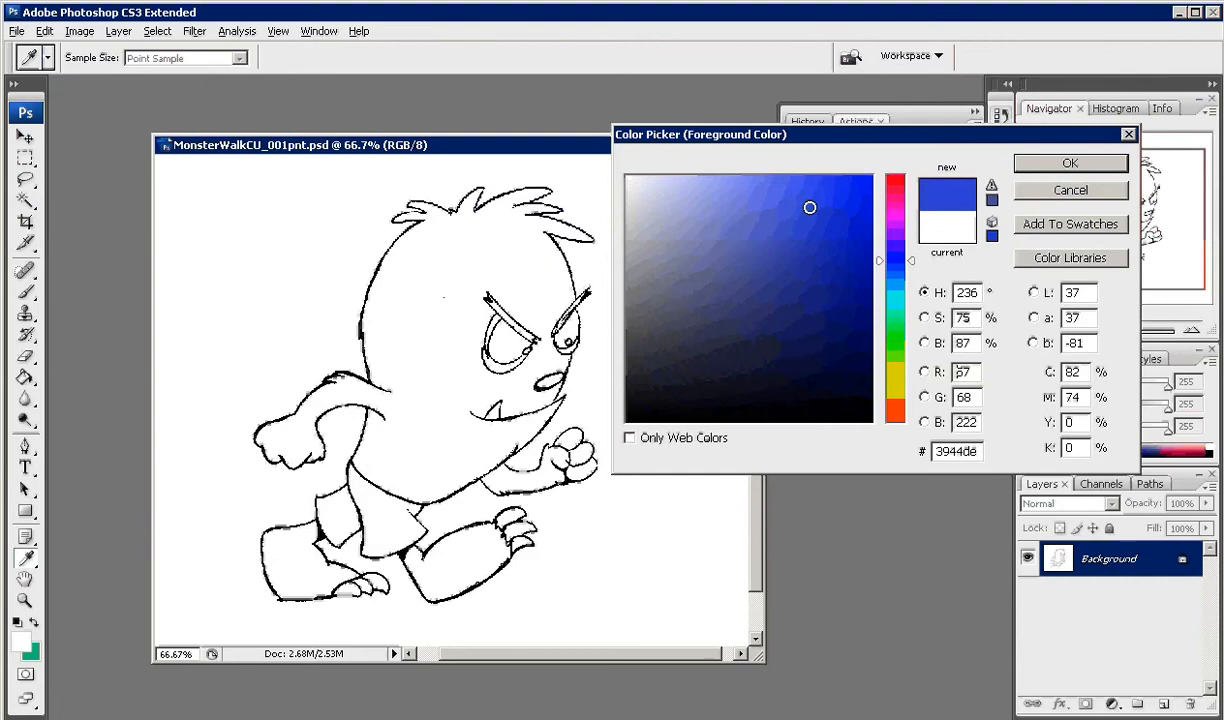
left_click(1070, 163)
key("g")
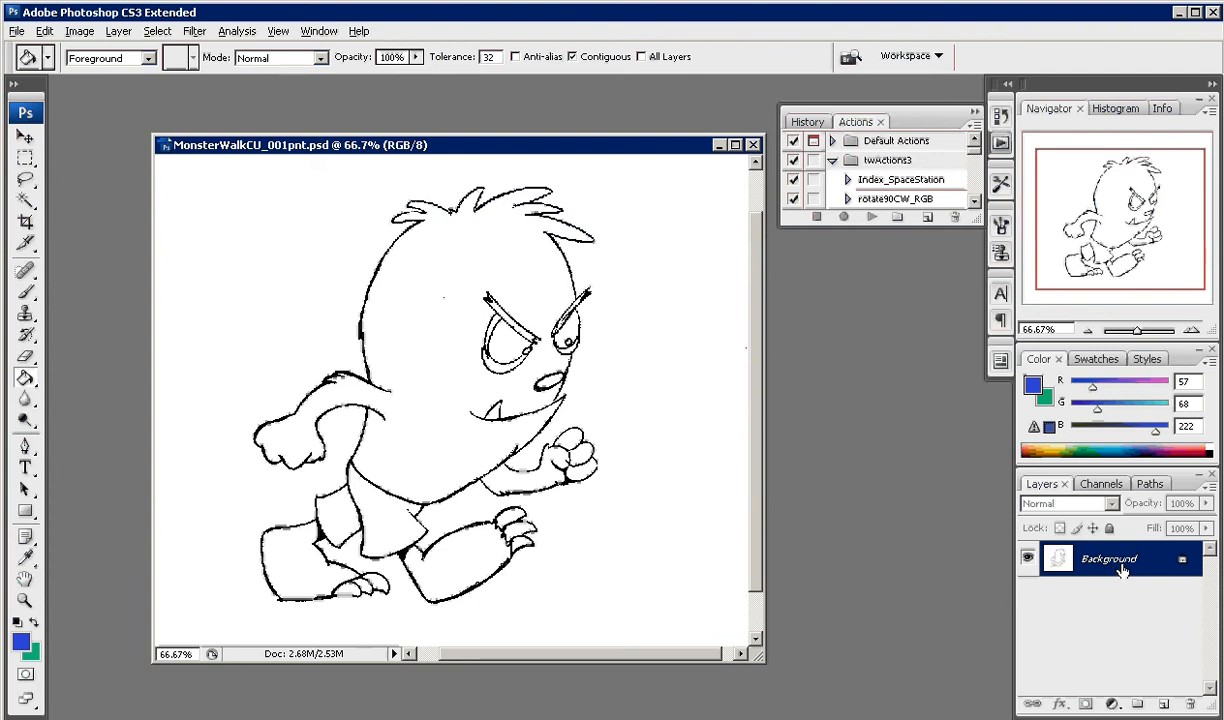
- Add a new layer above the Background and try a blue Paint Bucket fill on it, undoing the fill
left_click(1164, 704)
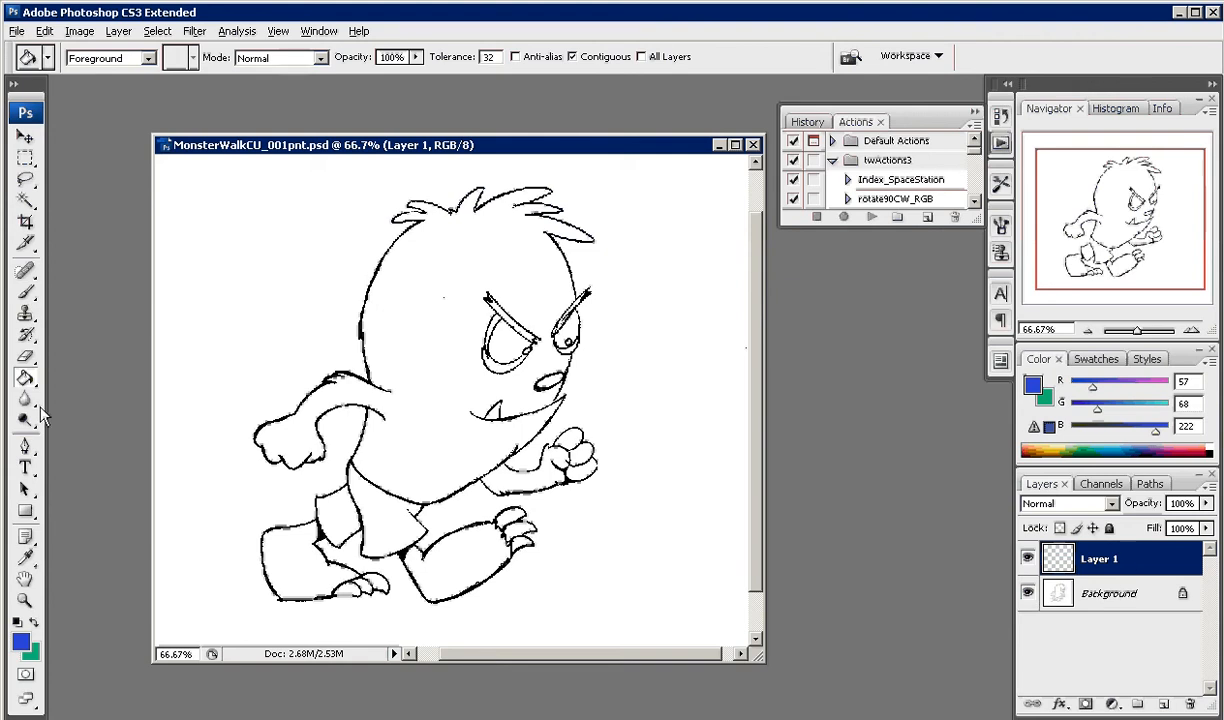
left_click(661, 433)
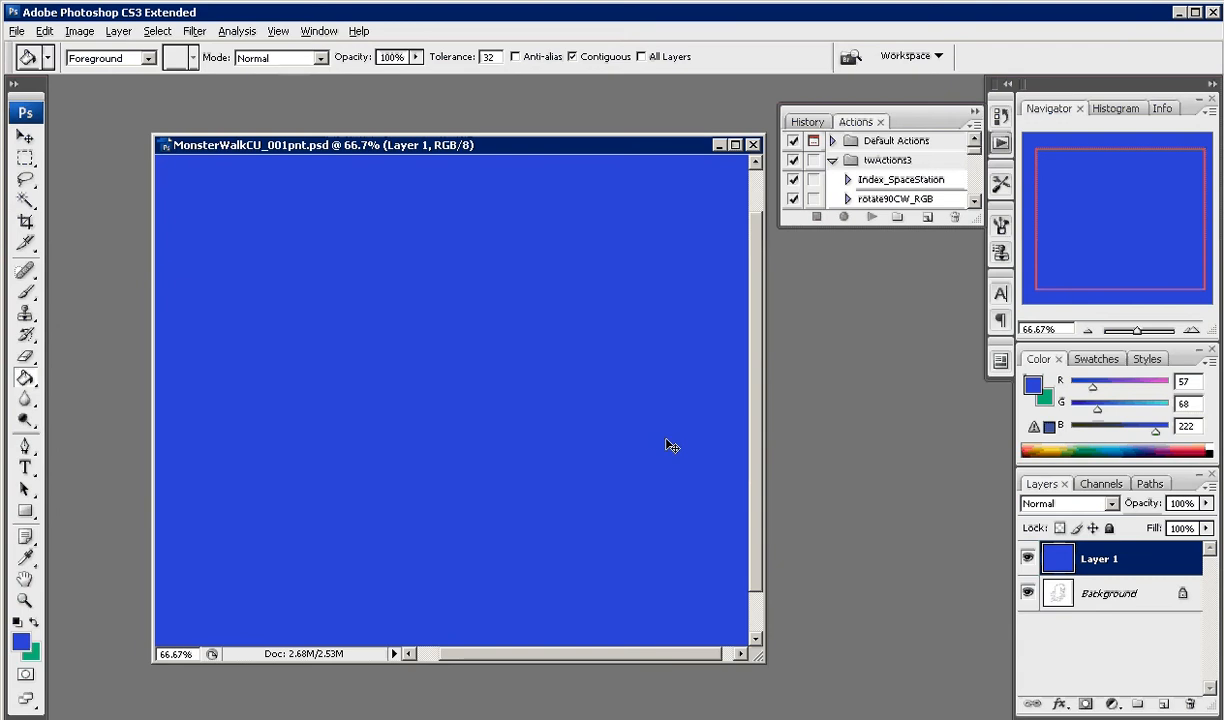
key("ctrl+z")
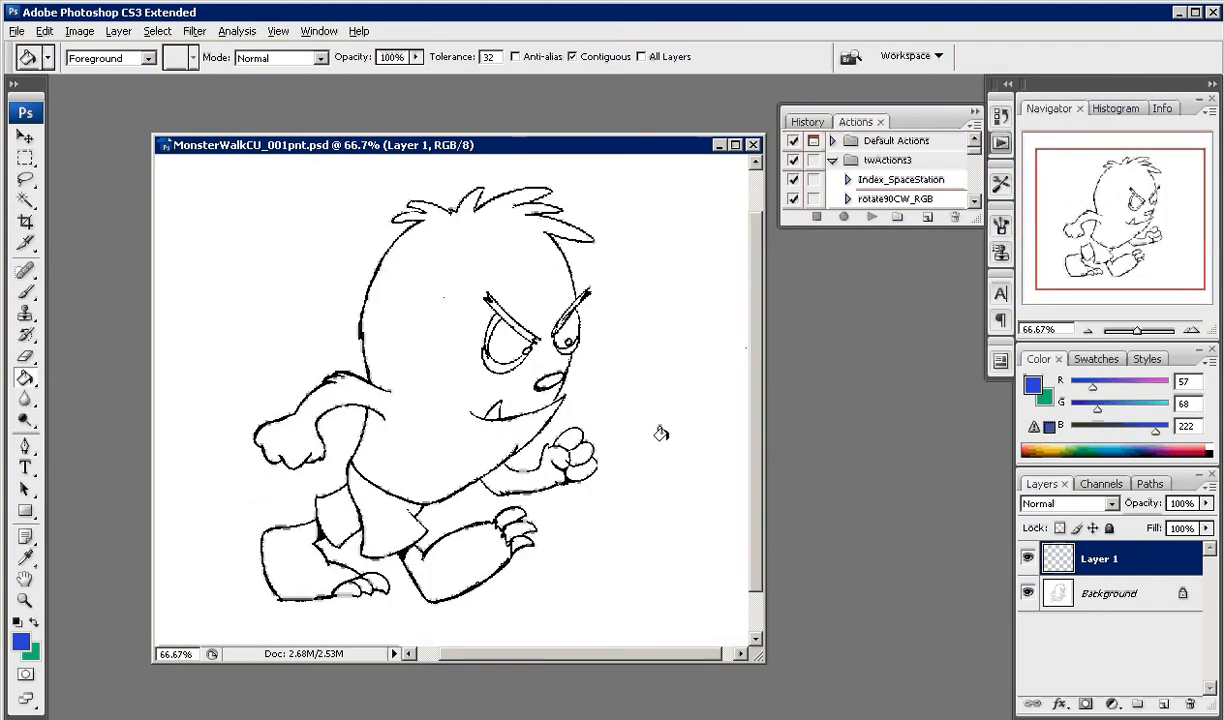
- Select the Background layer and try filling the monster's body with the green swatch colour, undoing the fill
left_click(1085, 592)
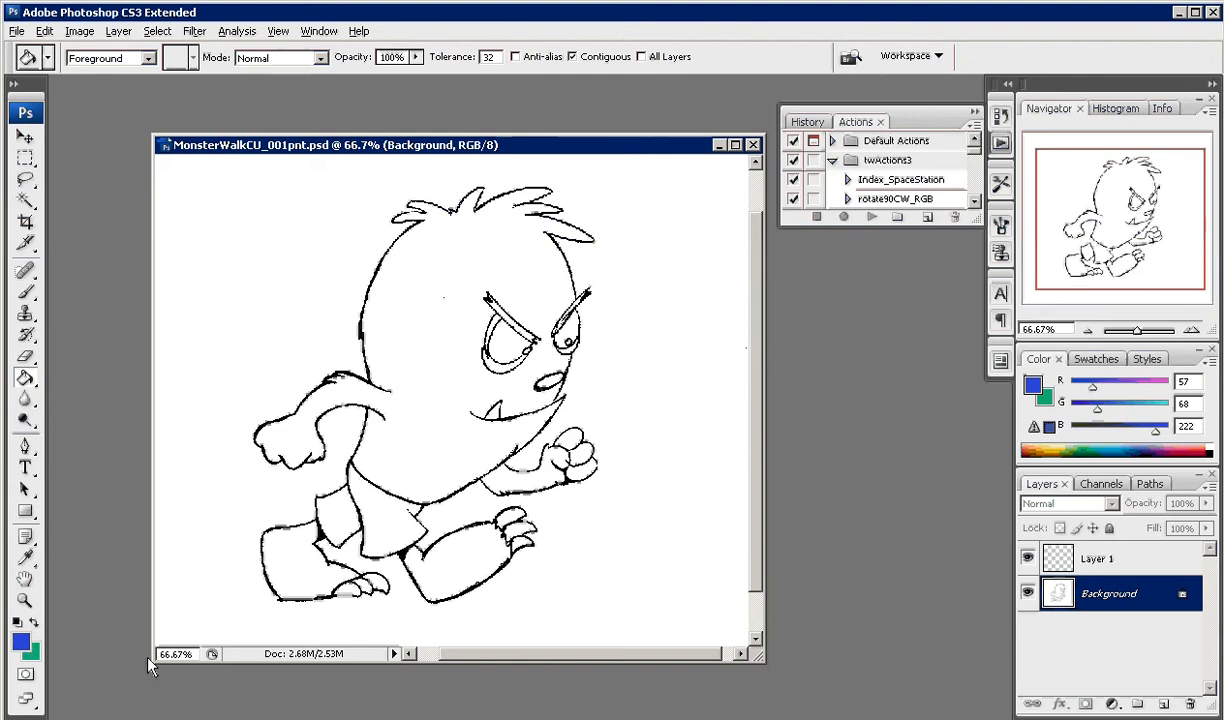
left_click(34, 623)
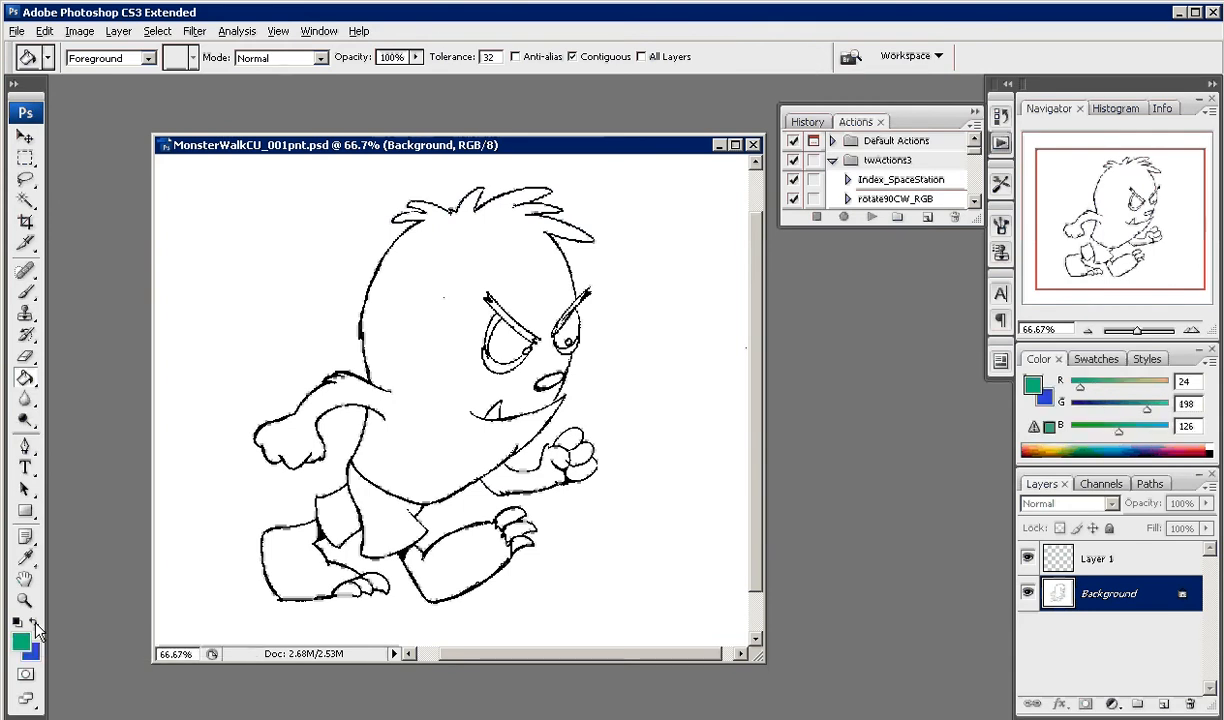
left_click(422, 416)
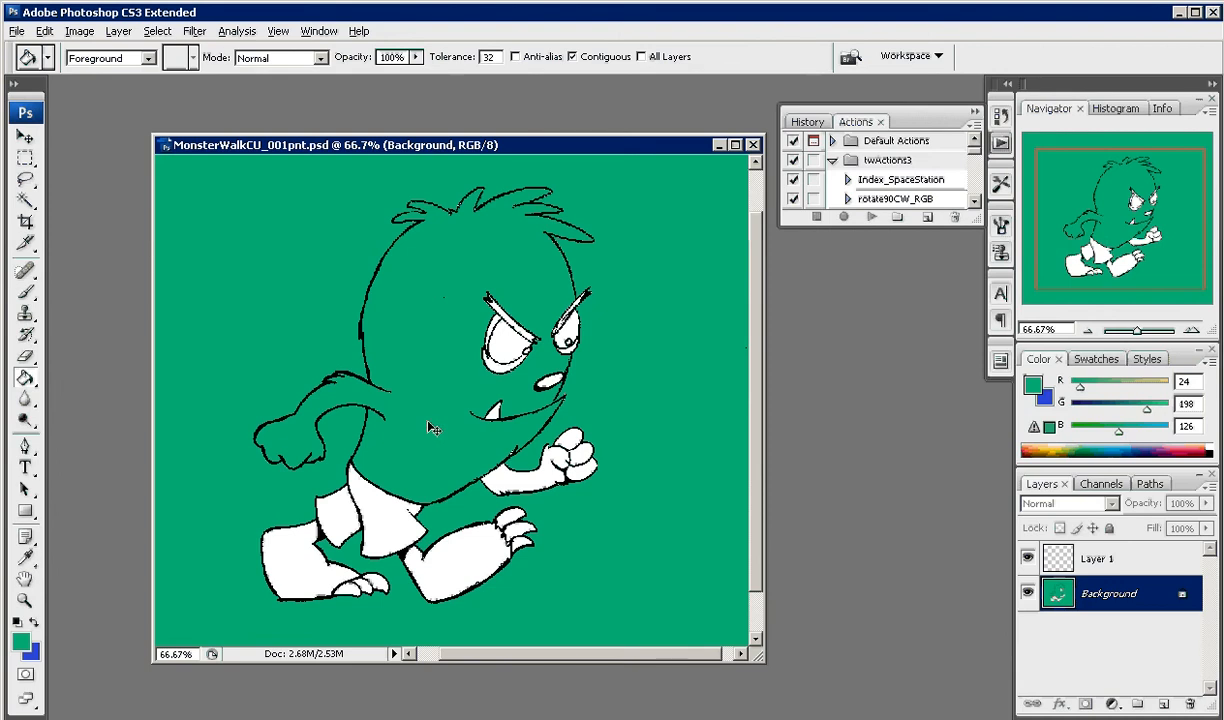
key("ctrl+z")
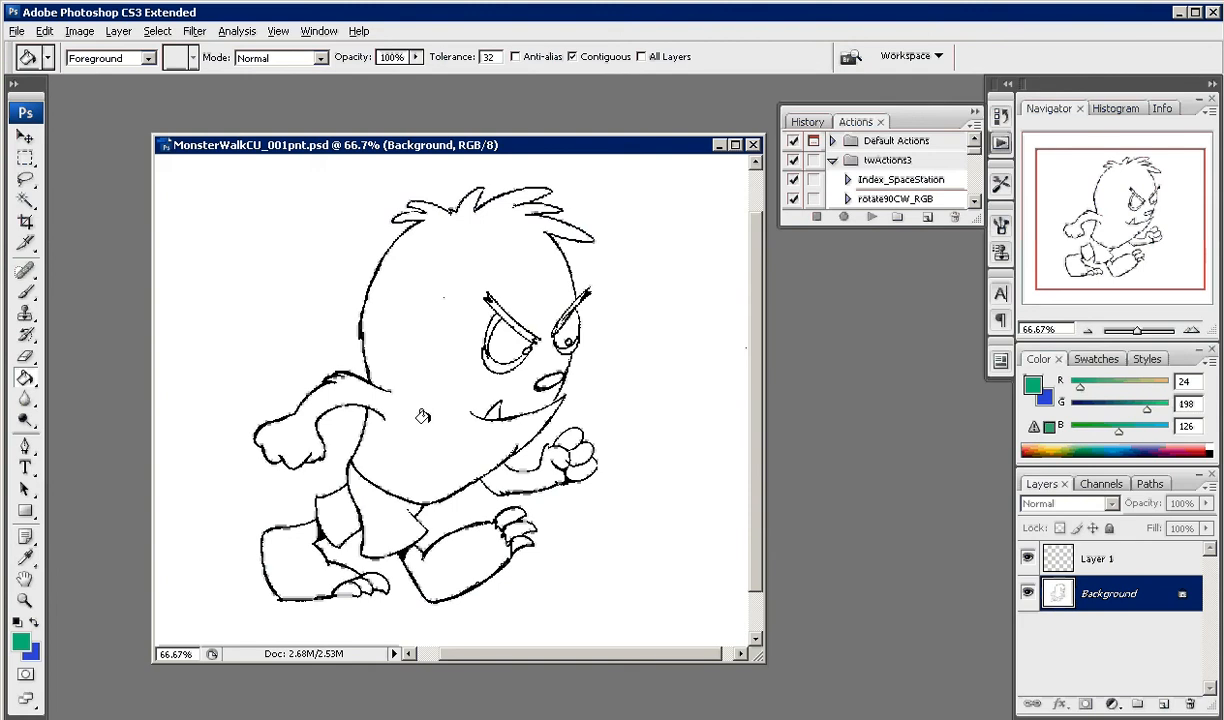
- Swap the green back to the background colour and set the foreground colour to black, sampled from the outline of the monster's hair
left_click(25, 602)
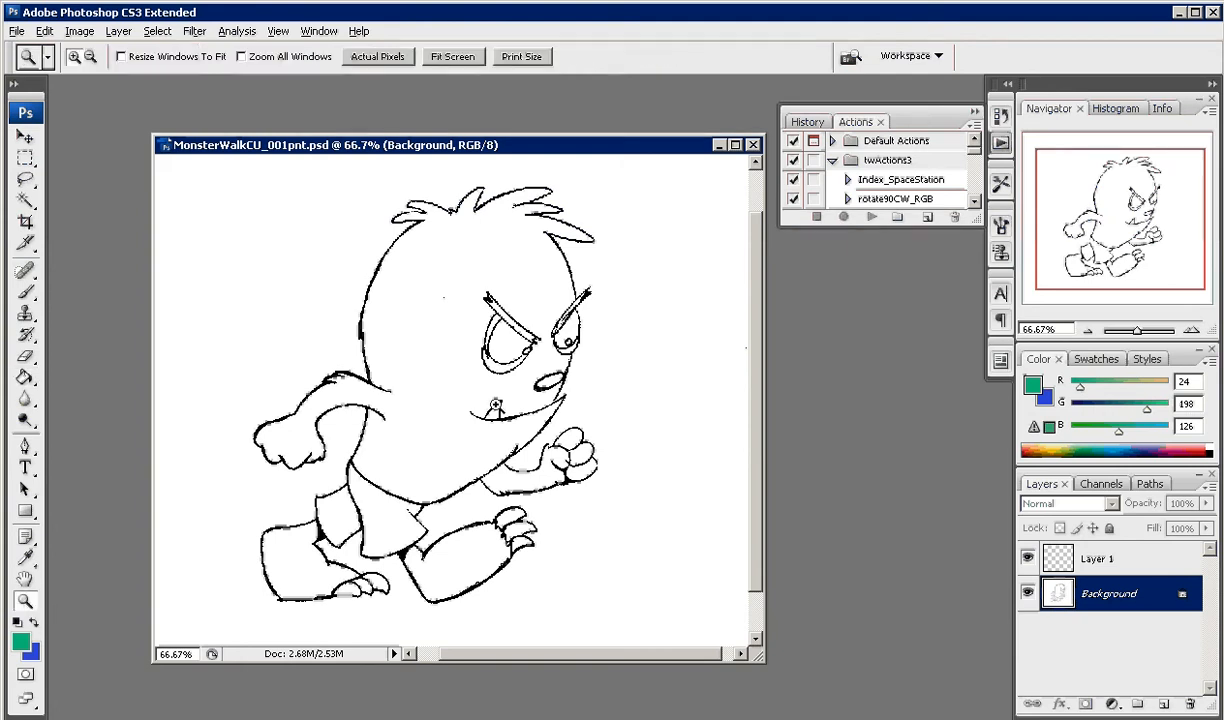
left_click(450, 375)
left_click(410, 308)
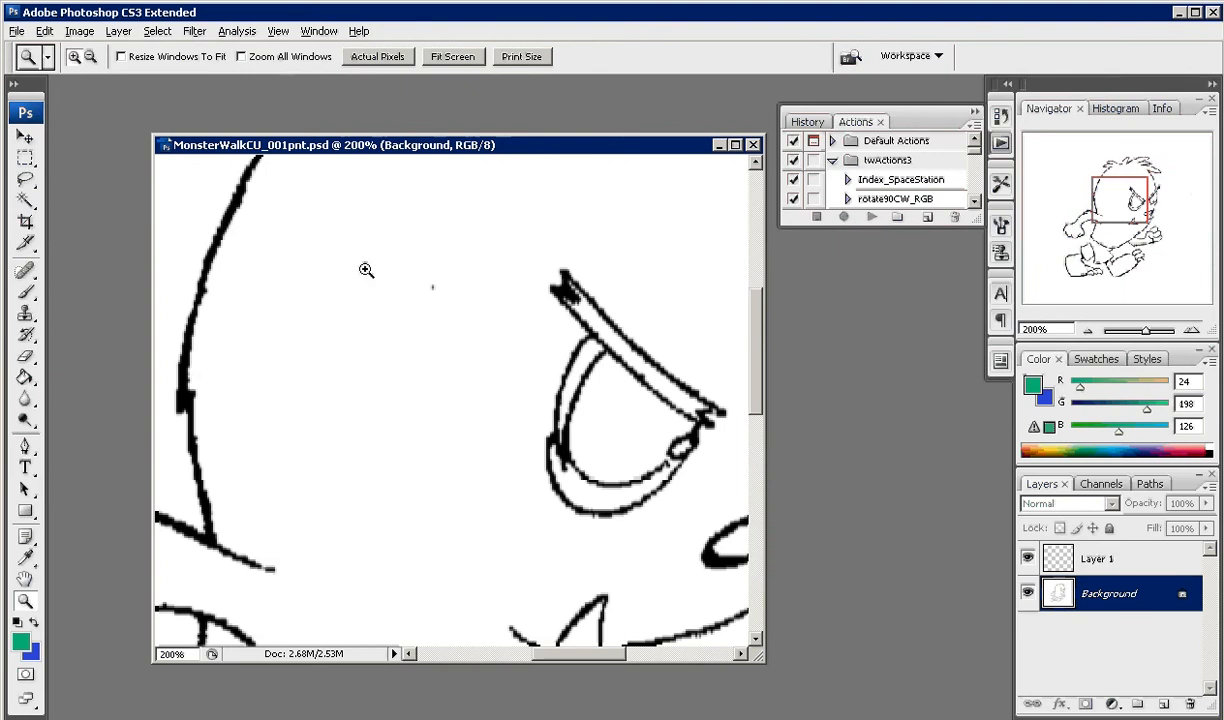
left_click_drag(363, 265, 373, 453)
left_click_drag(467, 312, 405, 397)
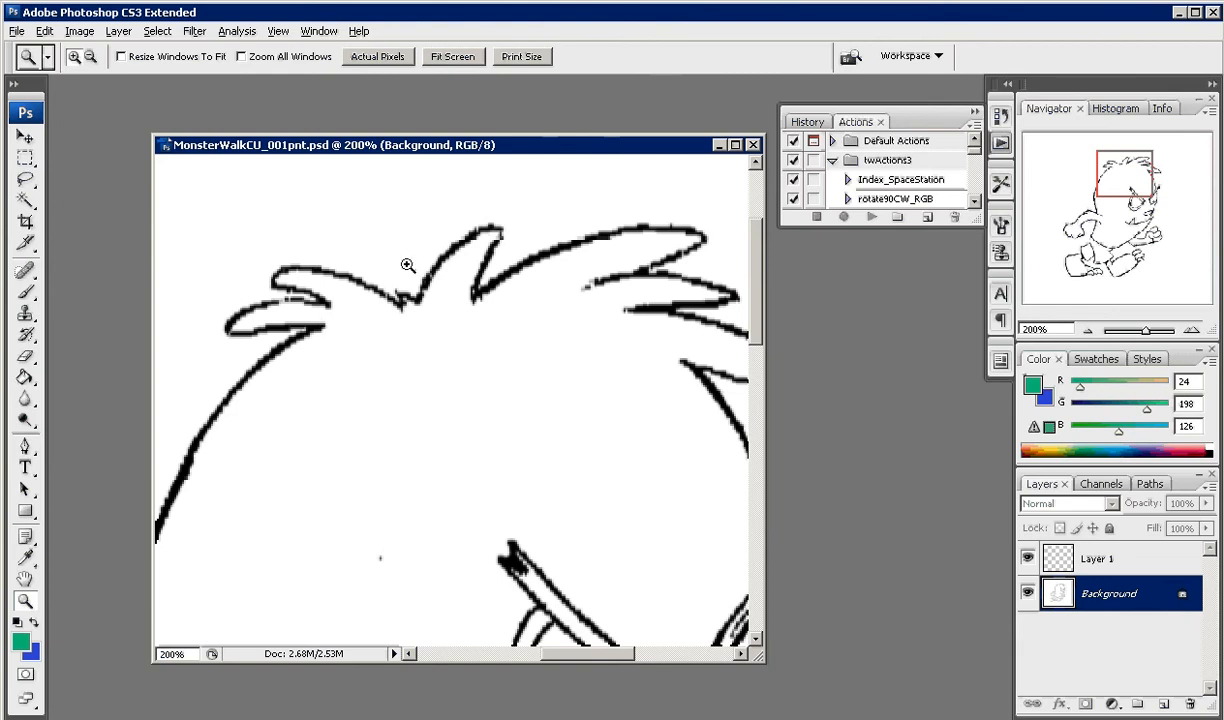
left_click(33, 621)
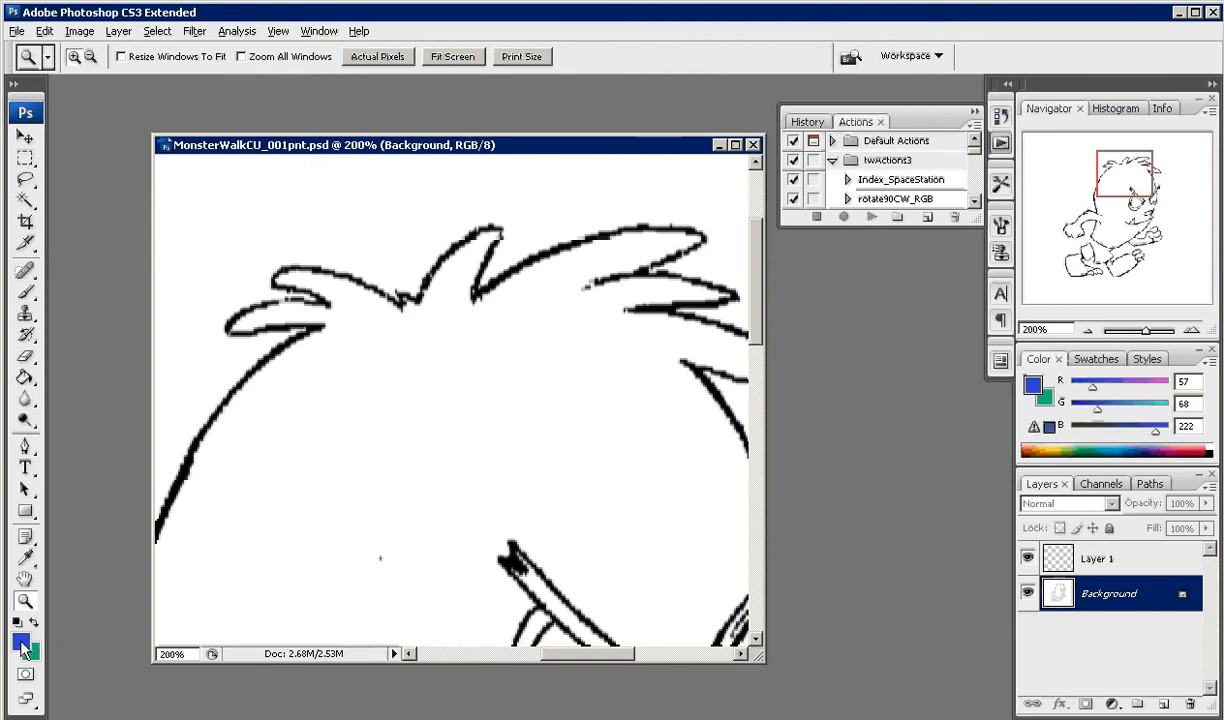
left_click(21, 643)
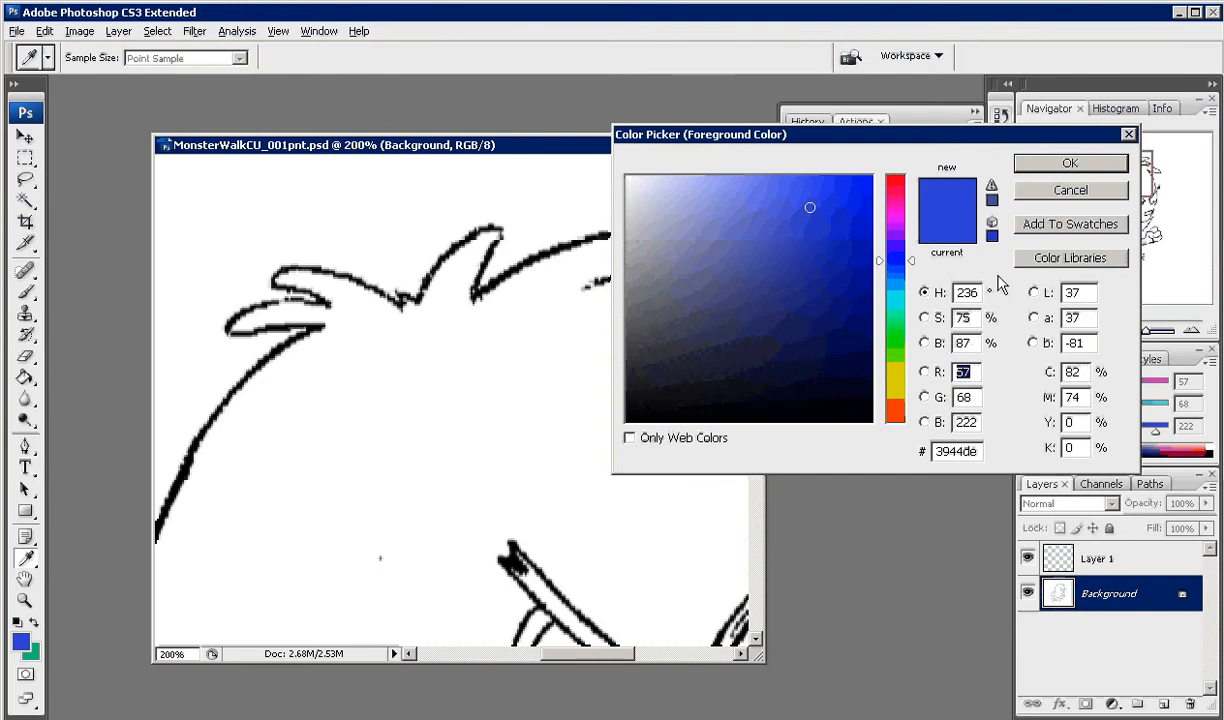
left_click(534, 255)
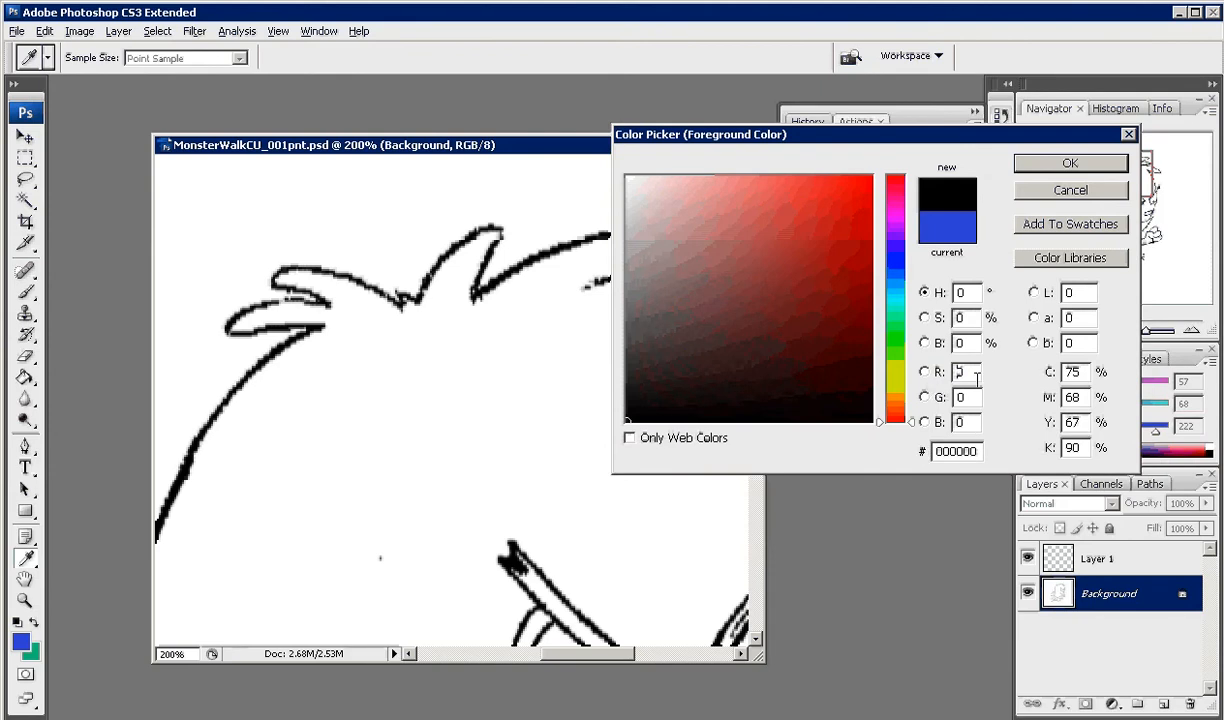
left_click(976, 378)
left_click(1068, 163)
key("z")
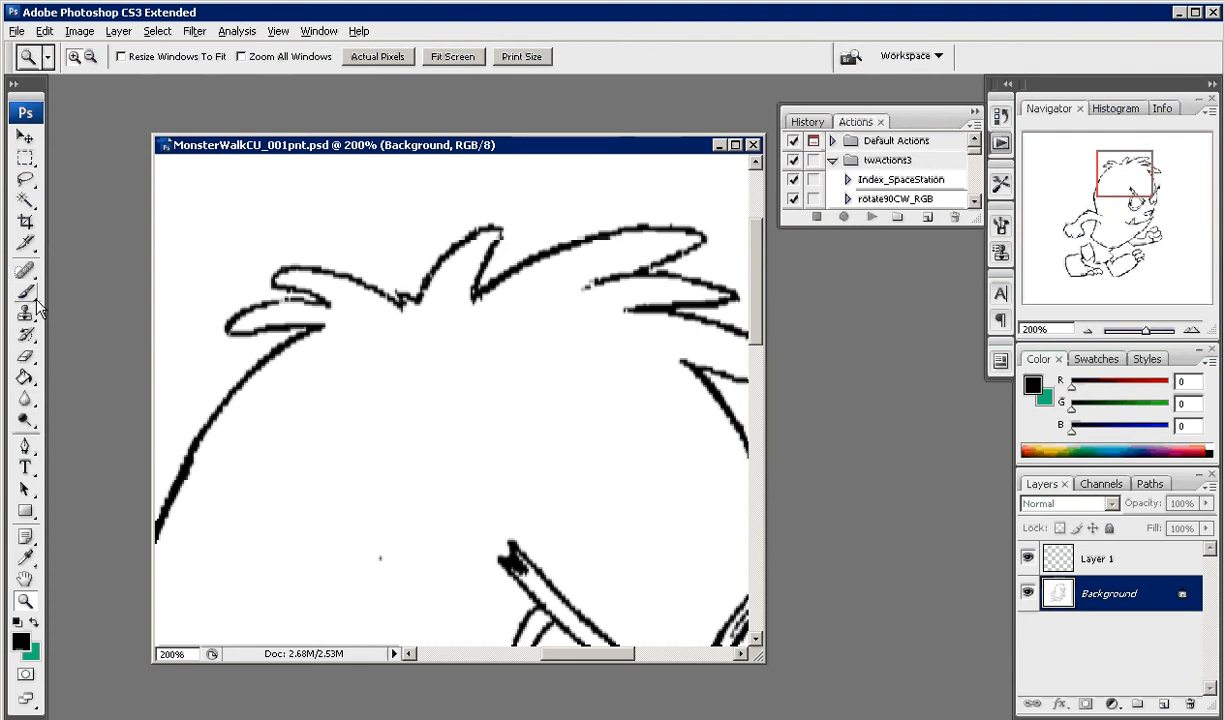
- Choose the Pencil tool and set its master diameter to 1 px
left_click(36, 303)
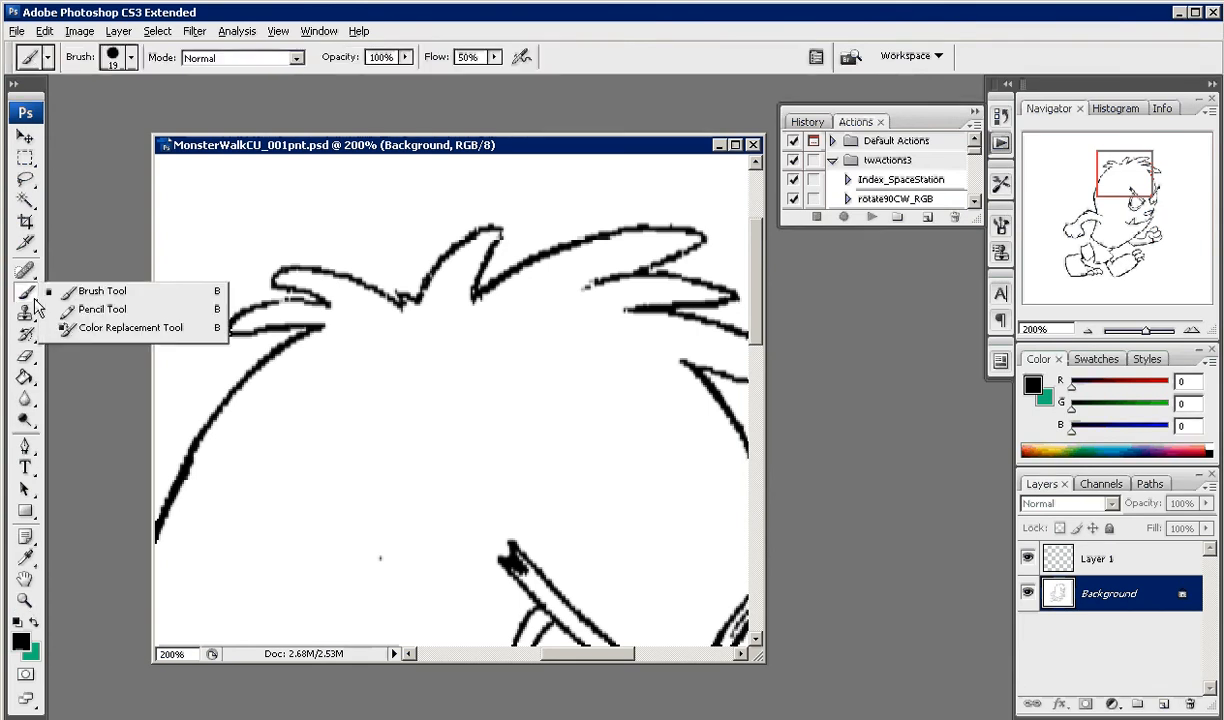
left_click(88, 311)
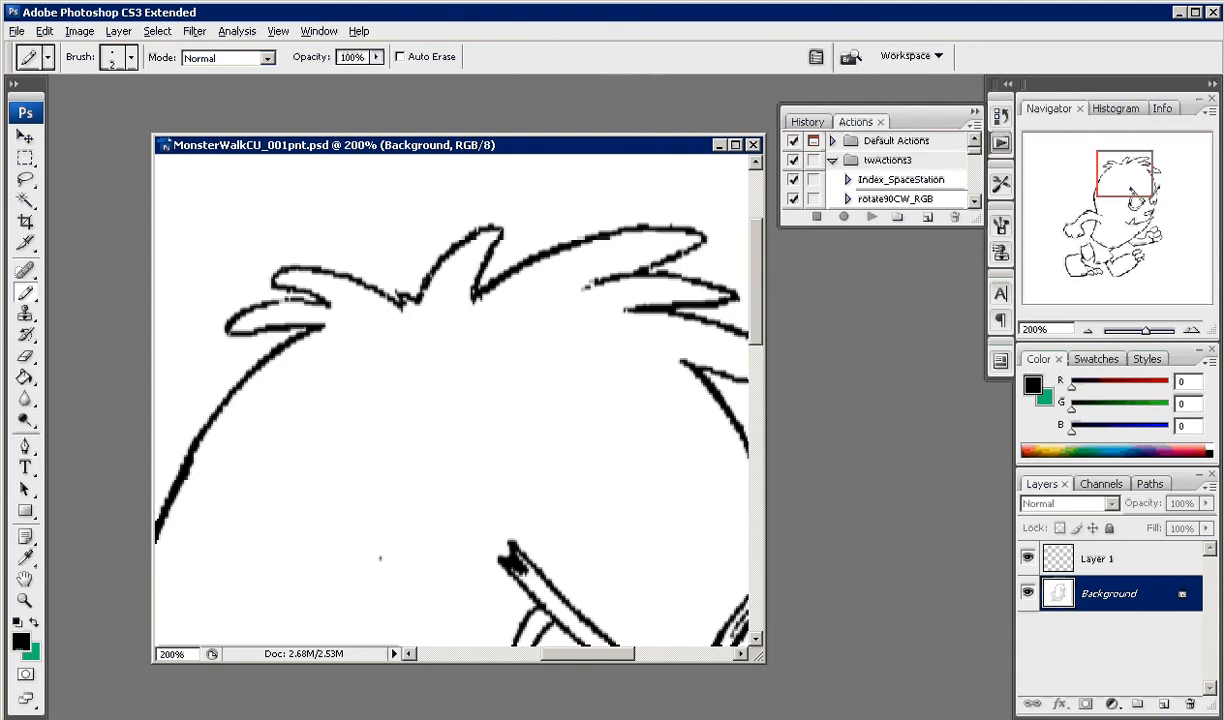
left_click(130, 57)
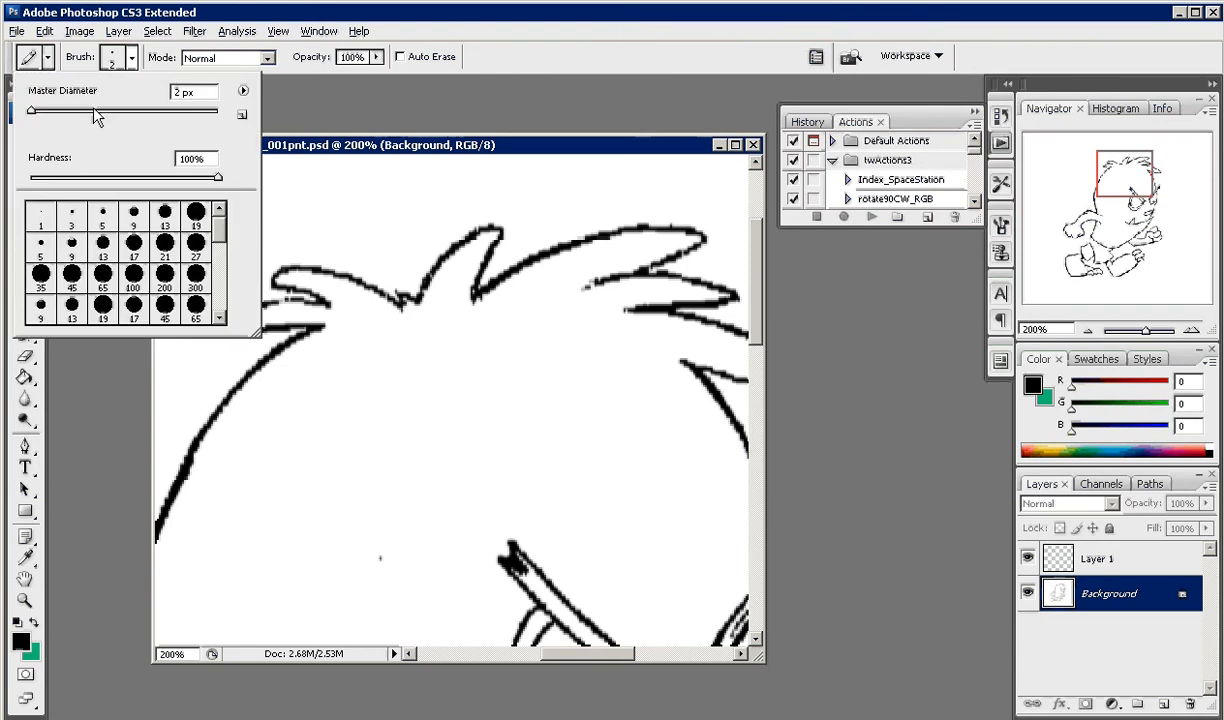
mouse_move(33, 110)
left_mouse_down()
mouse_move(56, 111)
mouse_move(31, 112)
left_mouse_up()
left_click(288, 8)
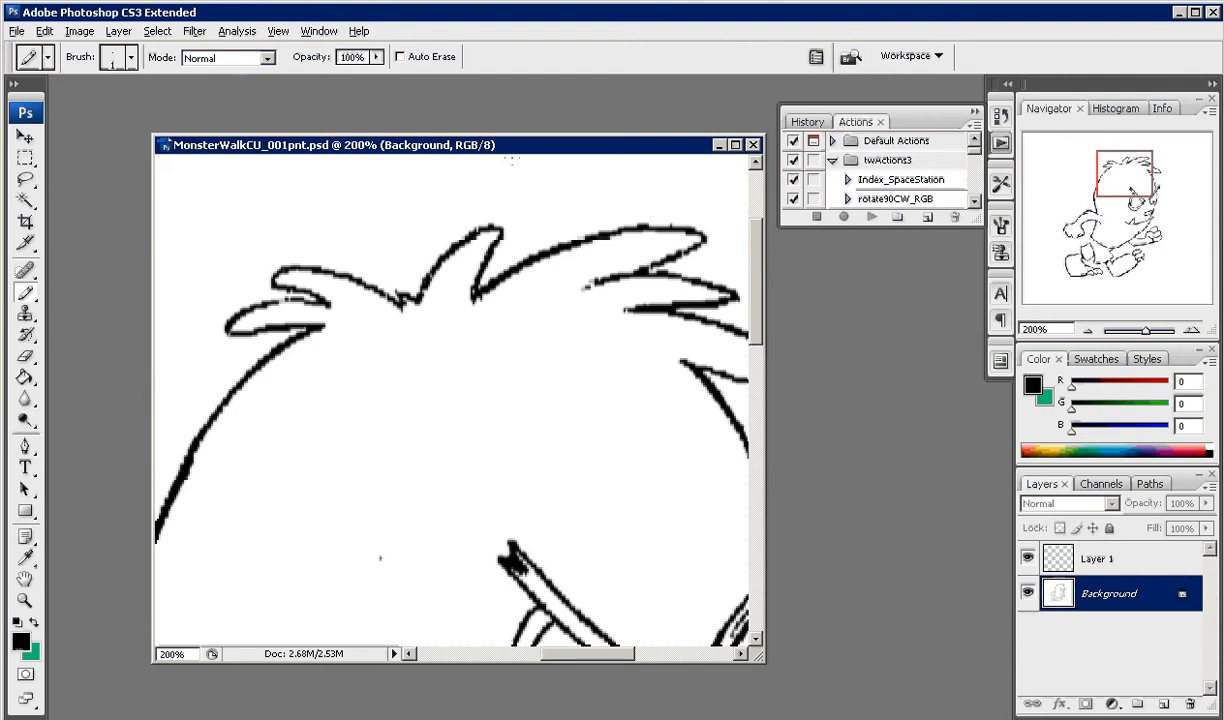
- Set the pencil size to 4 px by stepping the tip size up and back down
key("bracketright")
key("bracketright")
key("bracketright")
key("bracketright")
key("bracketright")
key("bracketright")
key("bracketright")
key("bracketright")
key("bracketleft")
key("bracketleft")
key("bracketleft")
key("bracketleft")
key("bracketleft")
- Reduce the pencil to 2 px and close the gap where the face outline below the nose meets the mouth line
key("space")
left_click_drag(580, 388, 474, 300)
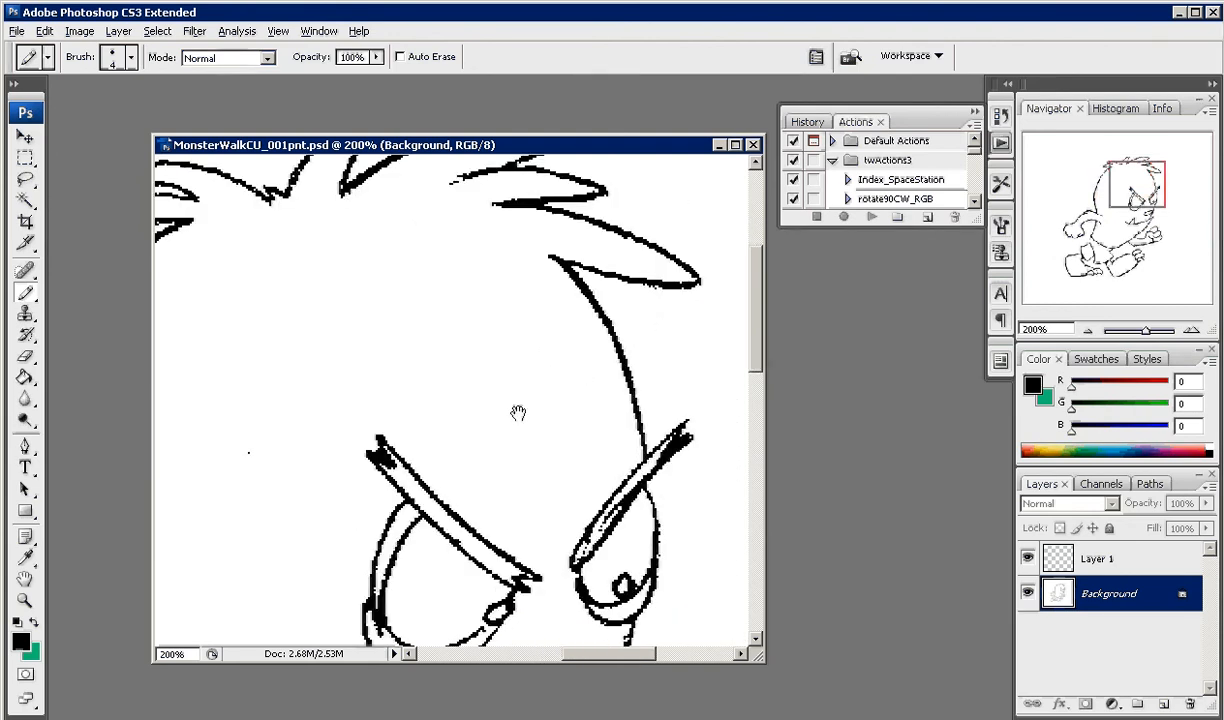
left_click_drag(516, 412, 516, 360)
left_click_drag(535, 423, 508, 338)
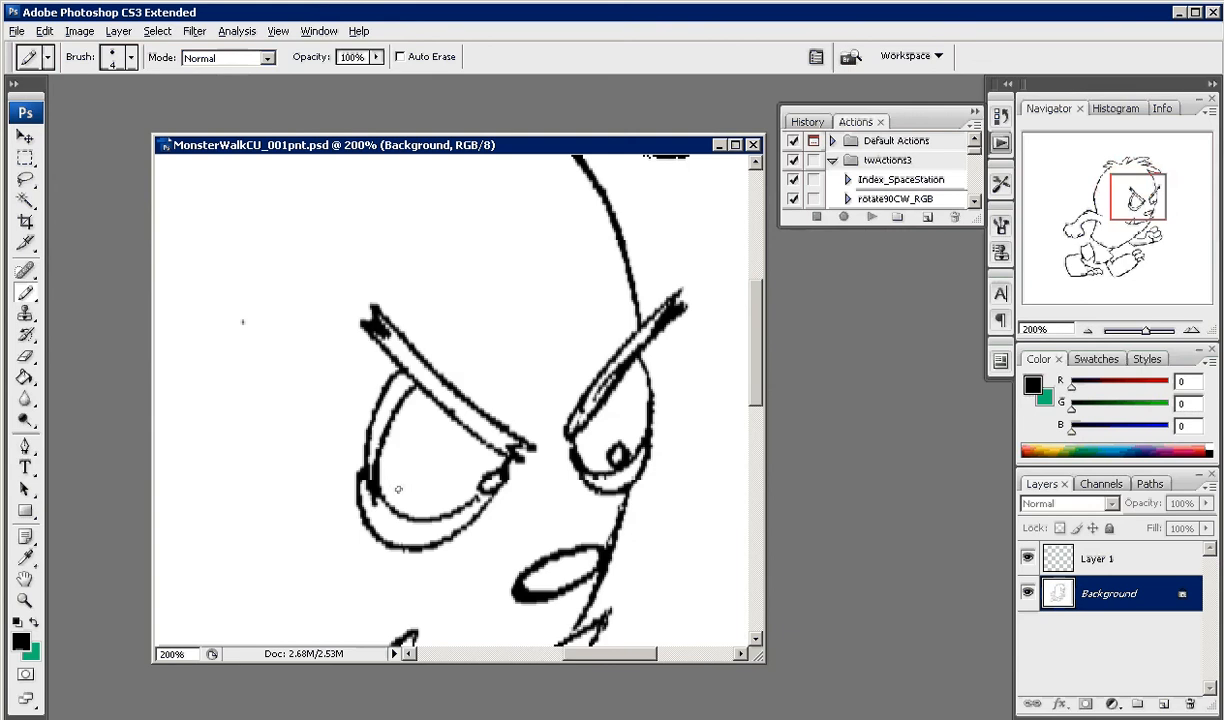
left_click_drag(536, 524, 573, 413)
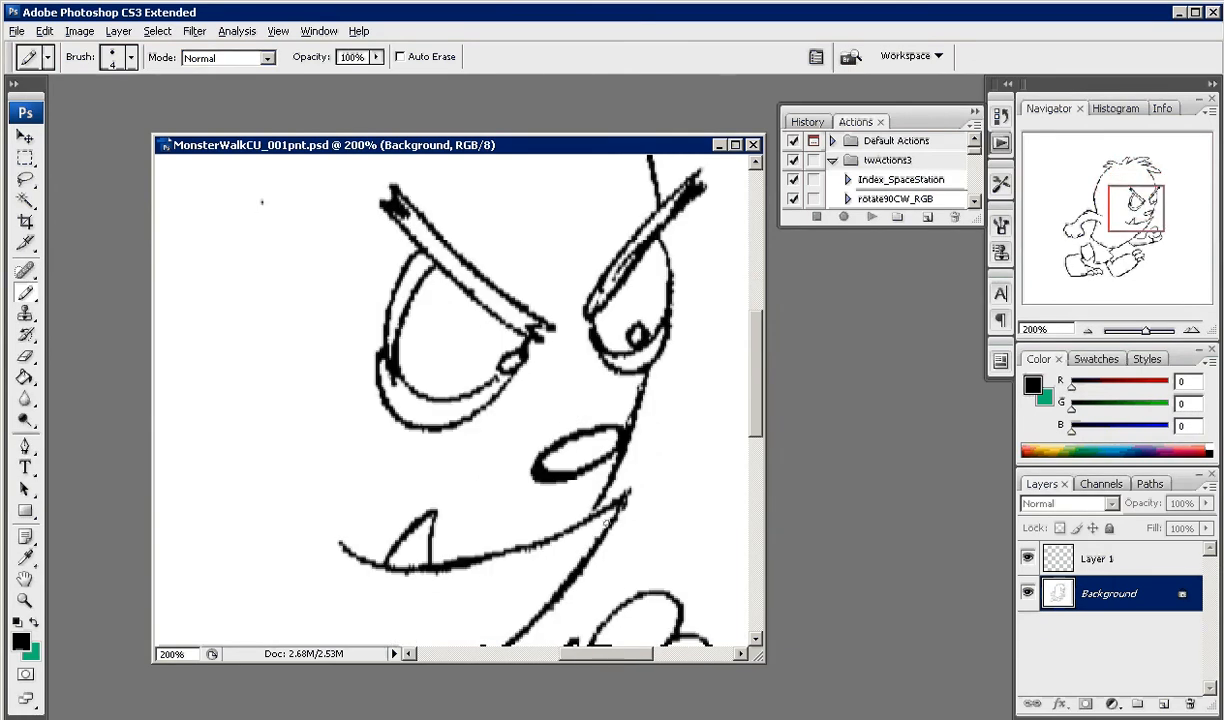
key("z")
left_click(588, 518)
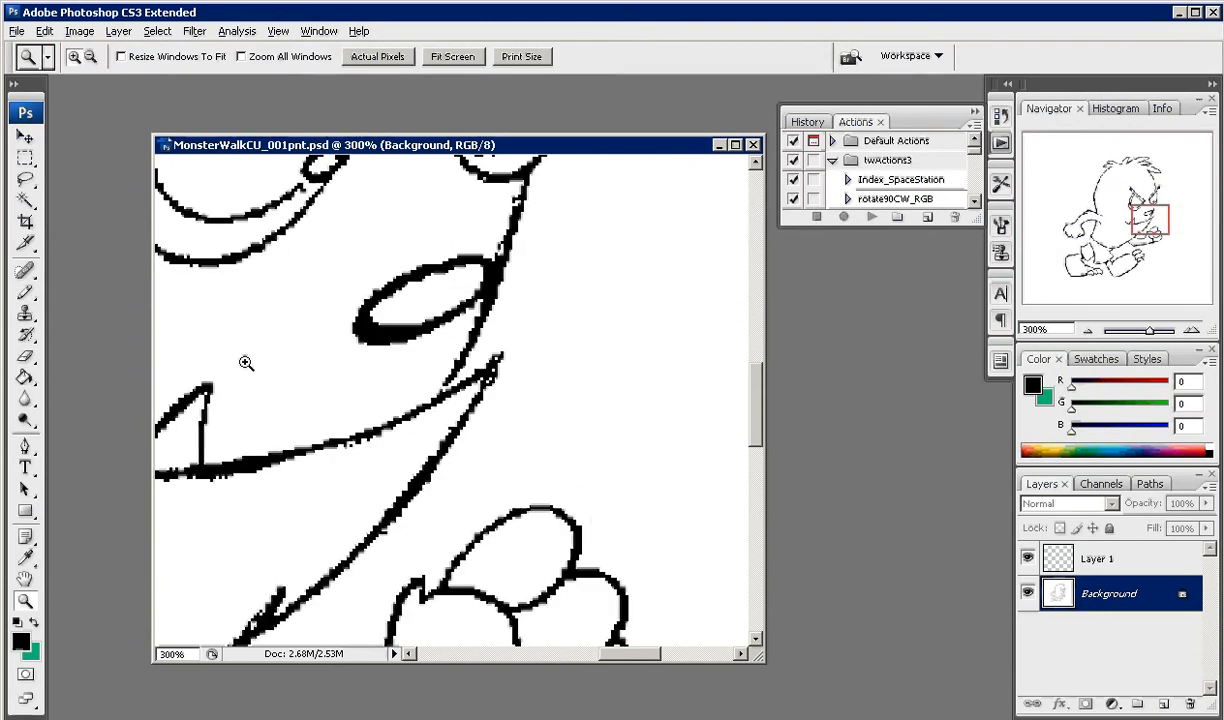
key("b")
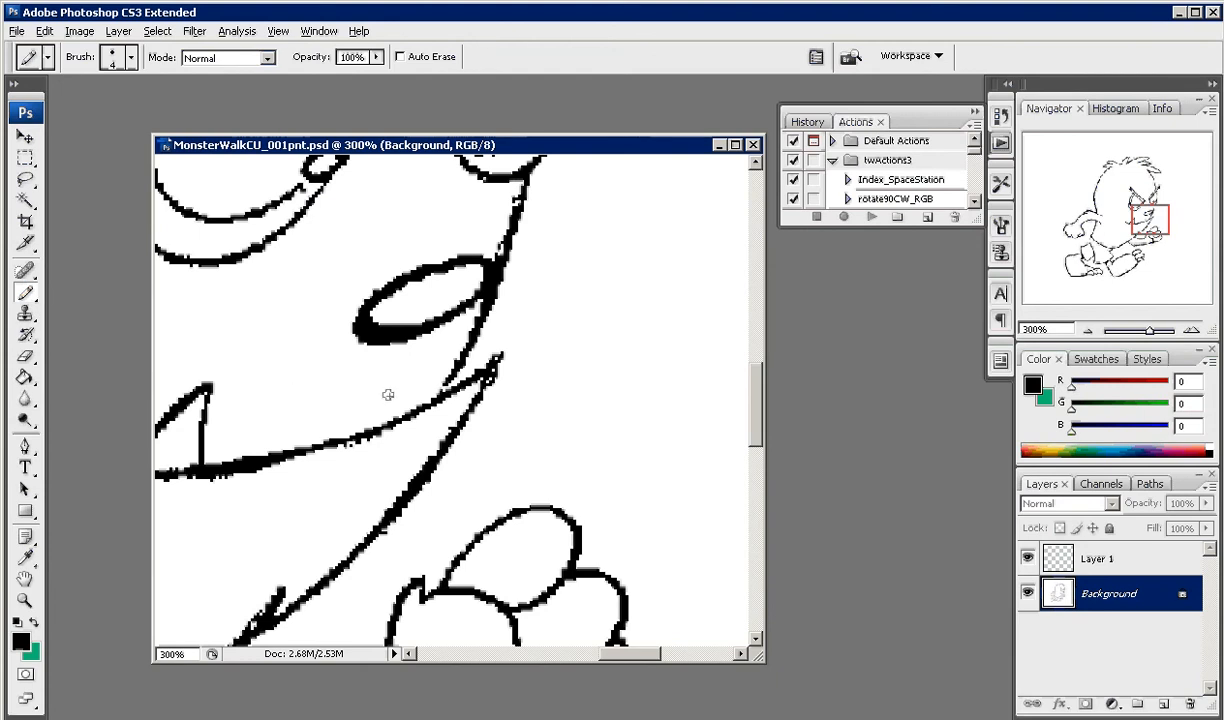
key("bracketleft")
key("bracketleft")
left_click_drag(446, 386, 430, 397)
- Examine the outlines of the chin, raised arm, shorts, foot and hair at 300% for remaining gaps
left_click_drag(363, 497, 415, 309)
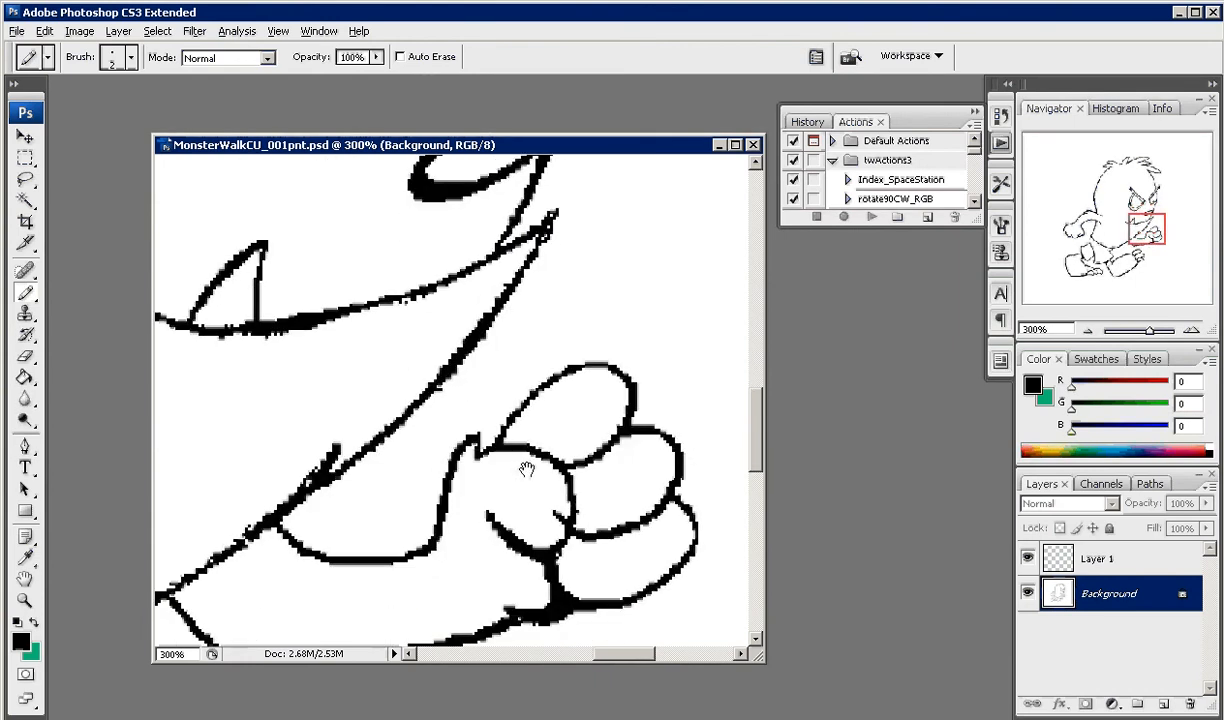
left_click_drag(525, 470, 508, 281)
left_click_drag(297, 511, 450, 450)
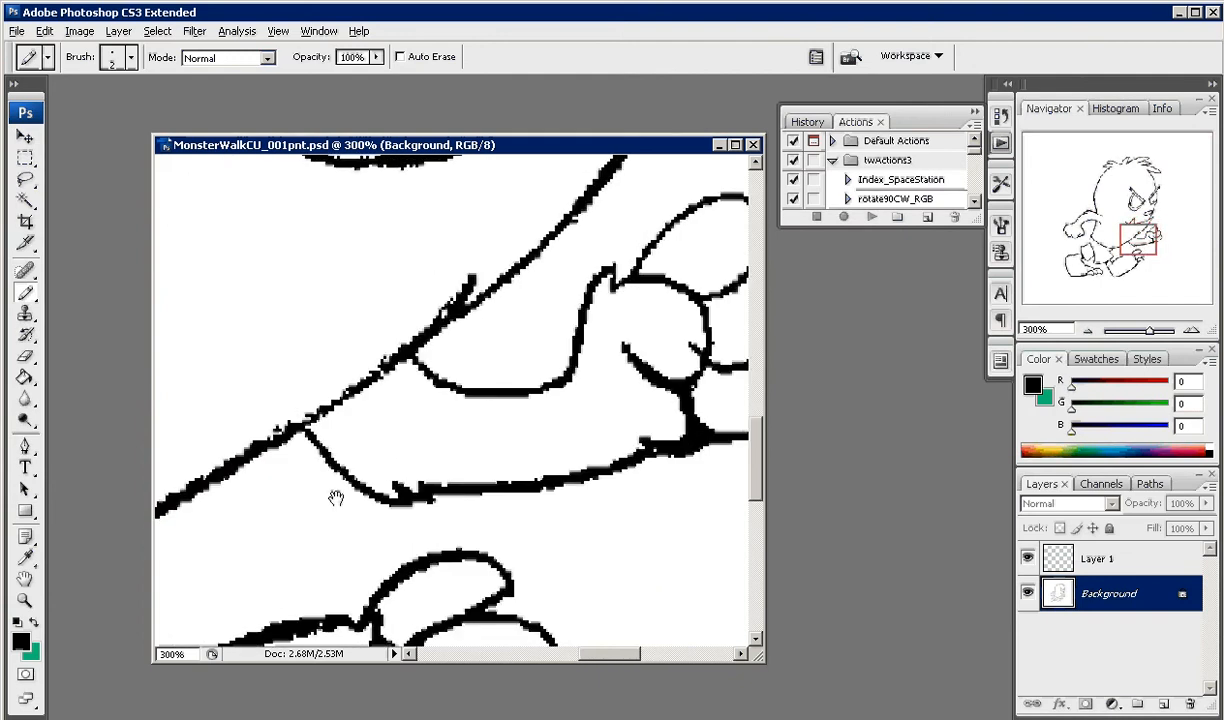
left_click_drag(334, 497, 423, 430)
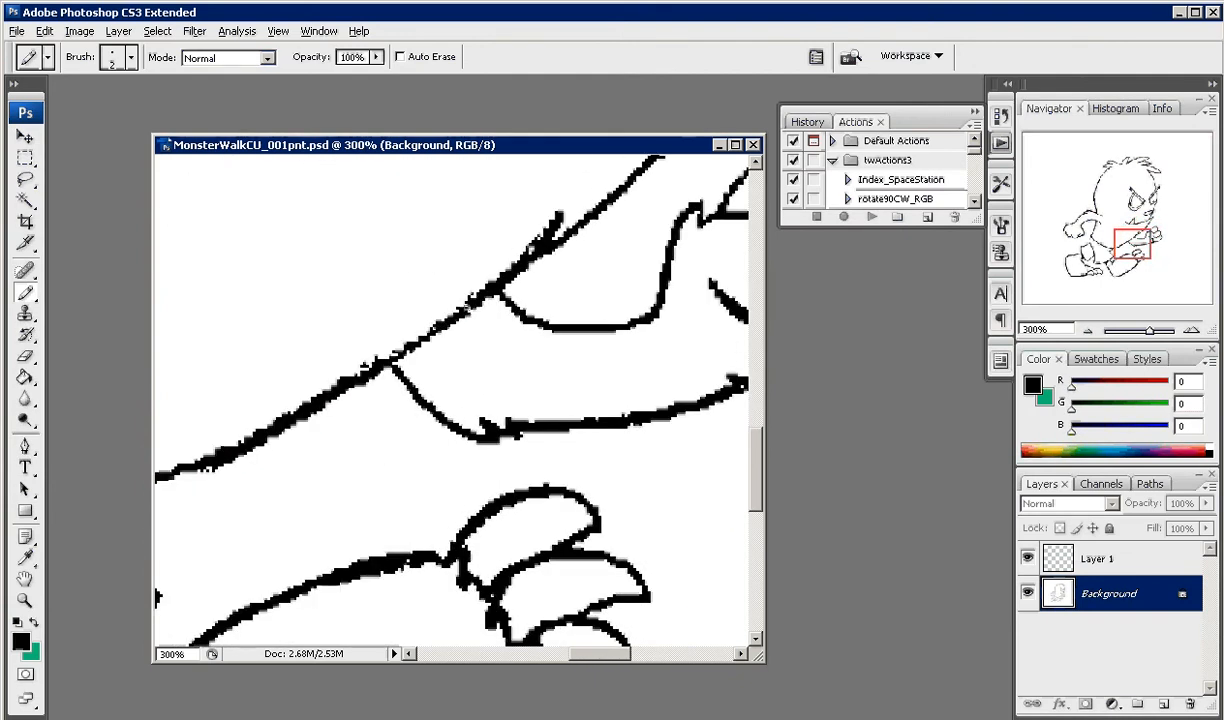
left_click_drag(333, 459, 486, 346)
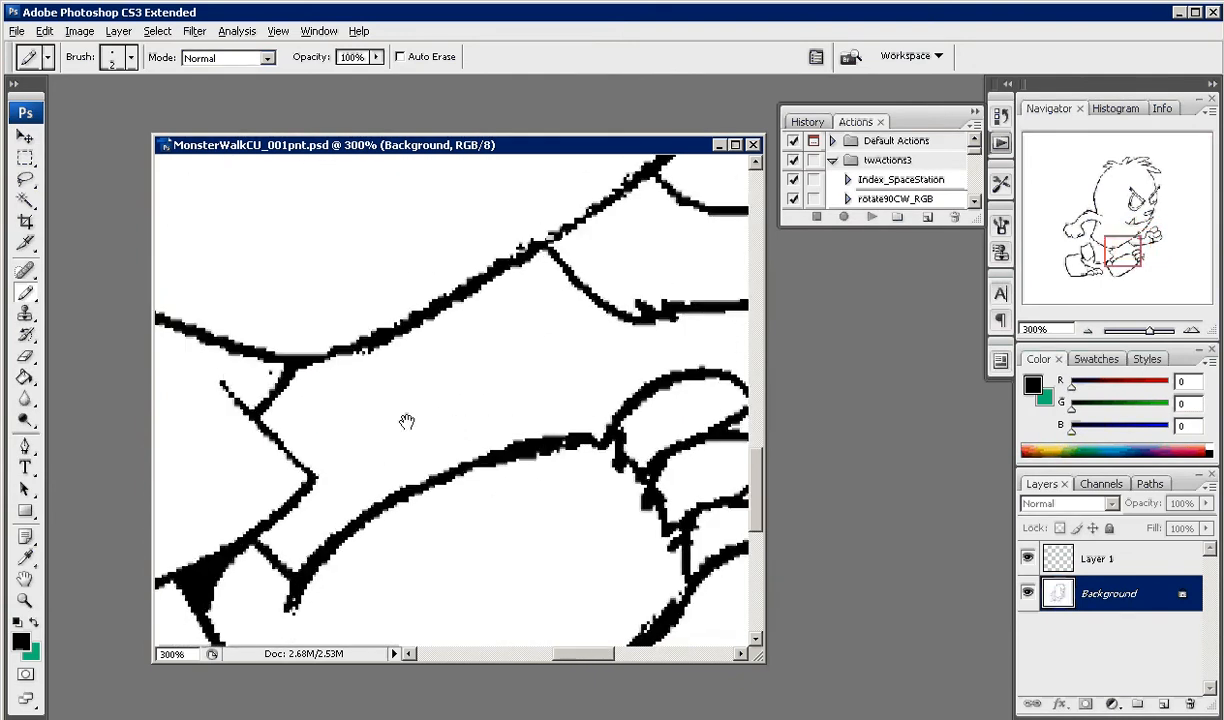
left_click_drag(407, 421, 453, 342)
mouse_move(506, 455)
left_mouse_down()
mouse_move(472, 411)
mouse_move(464, 466)
mouse_move(339, 485)
mouse_move(300, 477)
mouse_move(445, 455)
mouse_move(300, 483)
mouse_move(322, 458)
mouse_move(423, 484)
mouse_move(369, 429)
mouse_move(418, 322)
mouse_move(394, 334)
mouse_move(369, 448)
mouse_move(500, 347)
mouse_move(544, 347)
mouse_move(429, 439)
mouse_move(541, 477)
mouse_move(534, 282)
mouse_move(486, 267)
mouse_move(576, 259)
mouse_move(535, 385)
left_mouse_up()
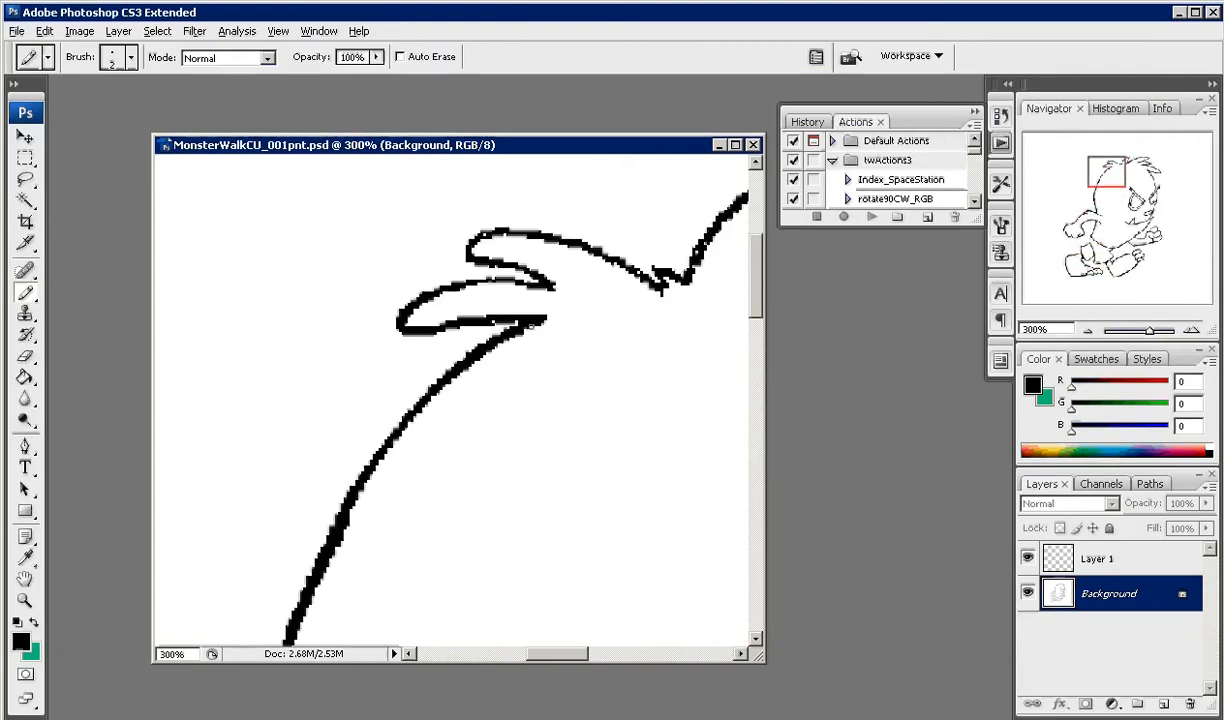
left_click_drag(609, 300, 604, 369)
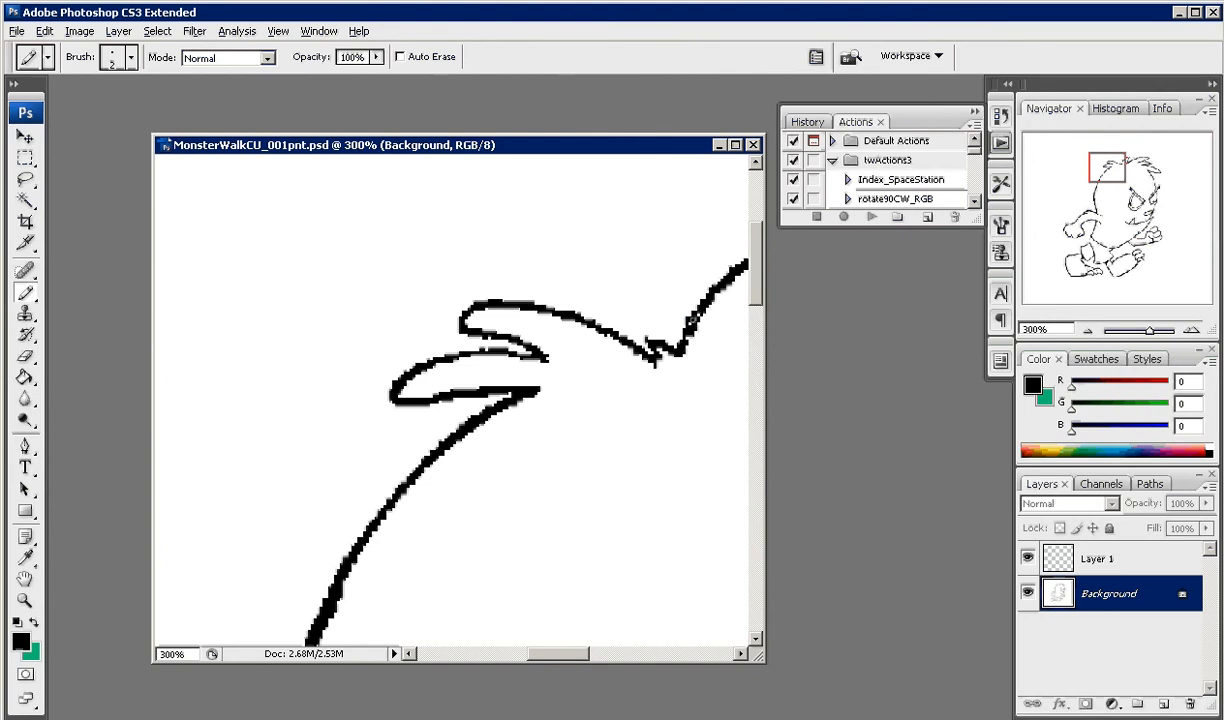
left_click_drag(690, 305, 538, 413)
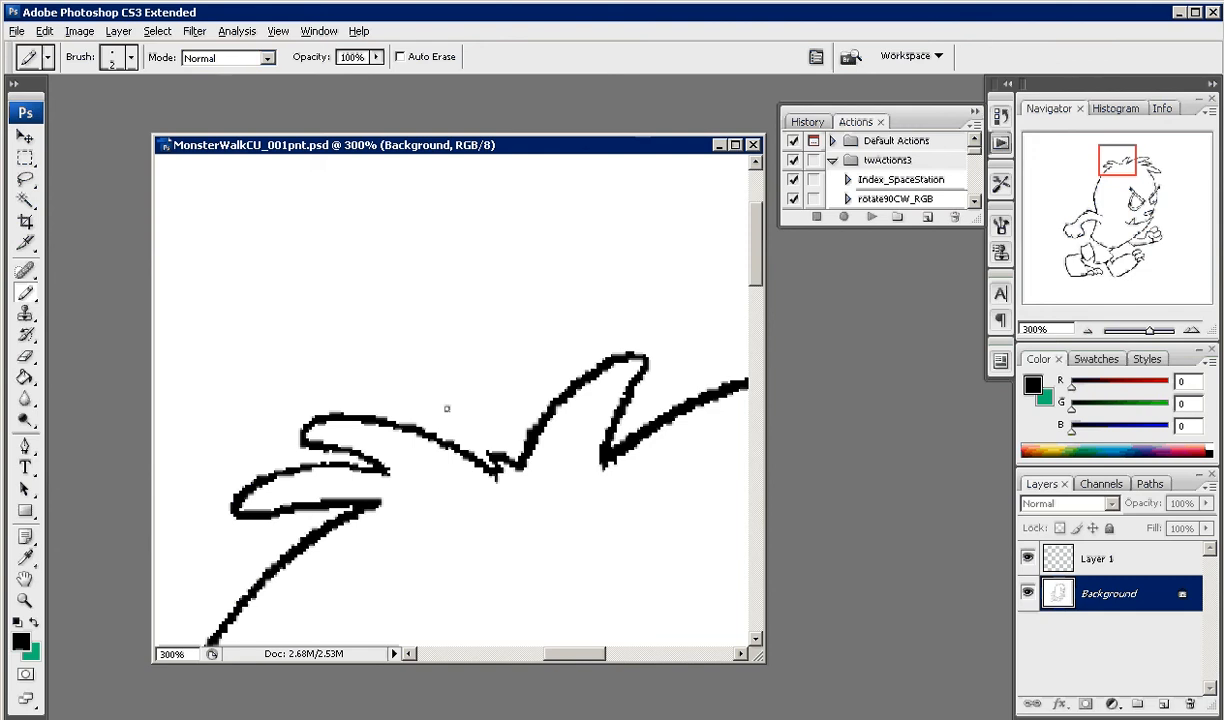
- Make the green the foreground colour and fill the monster's head and body with the Paint Bucket
left_click(27, 601)
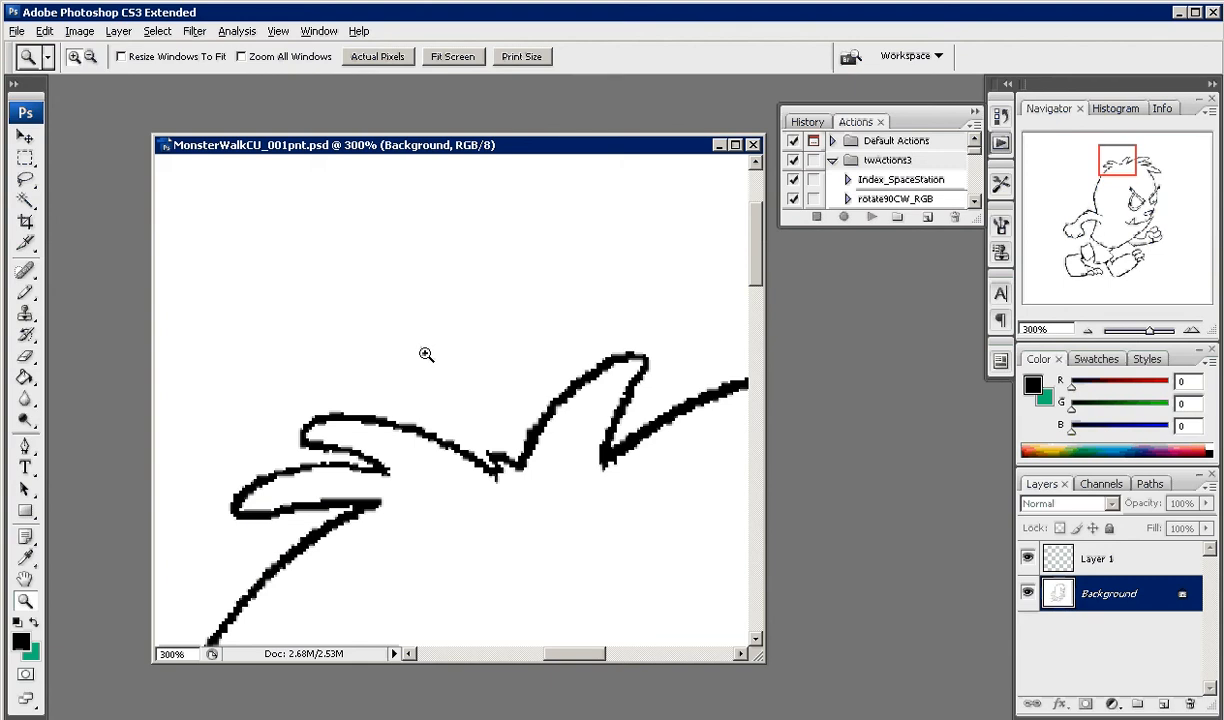
key("alt")
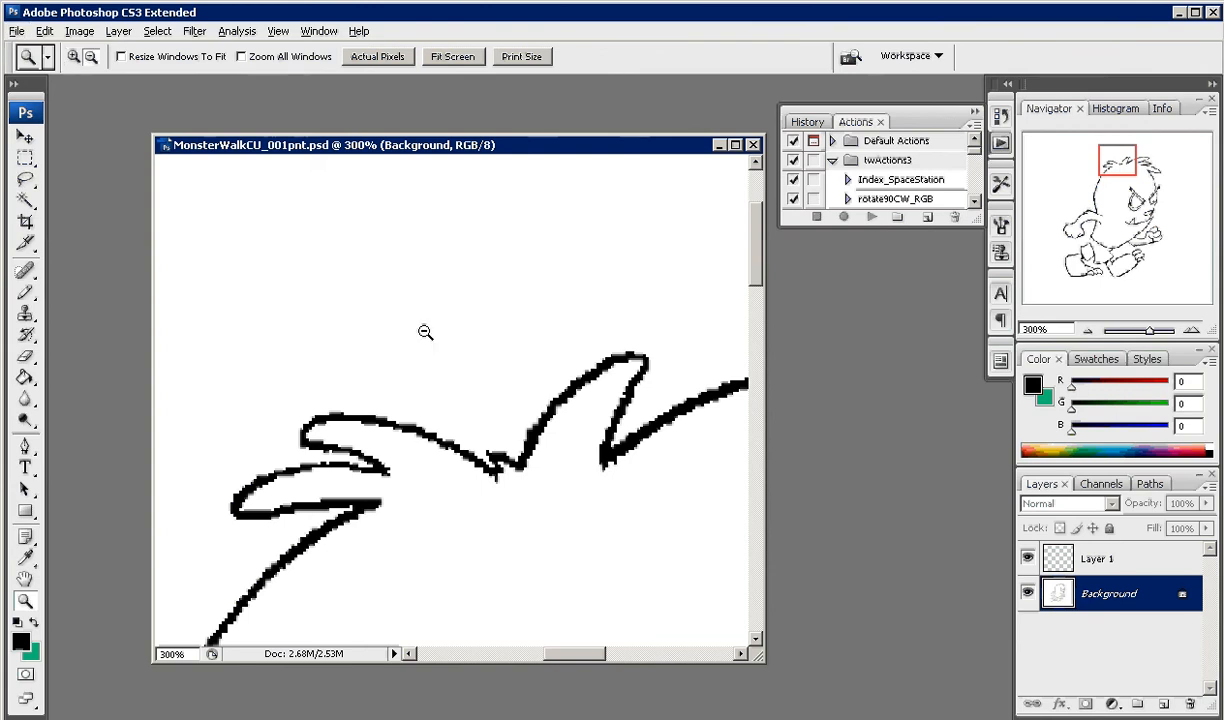
left_click(451, 365, "alt")
left_click(451, 365, "alt")
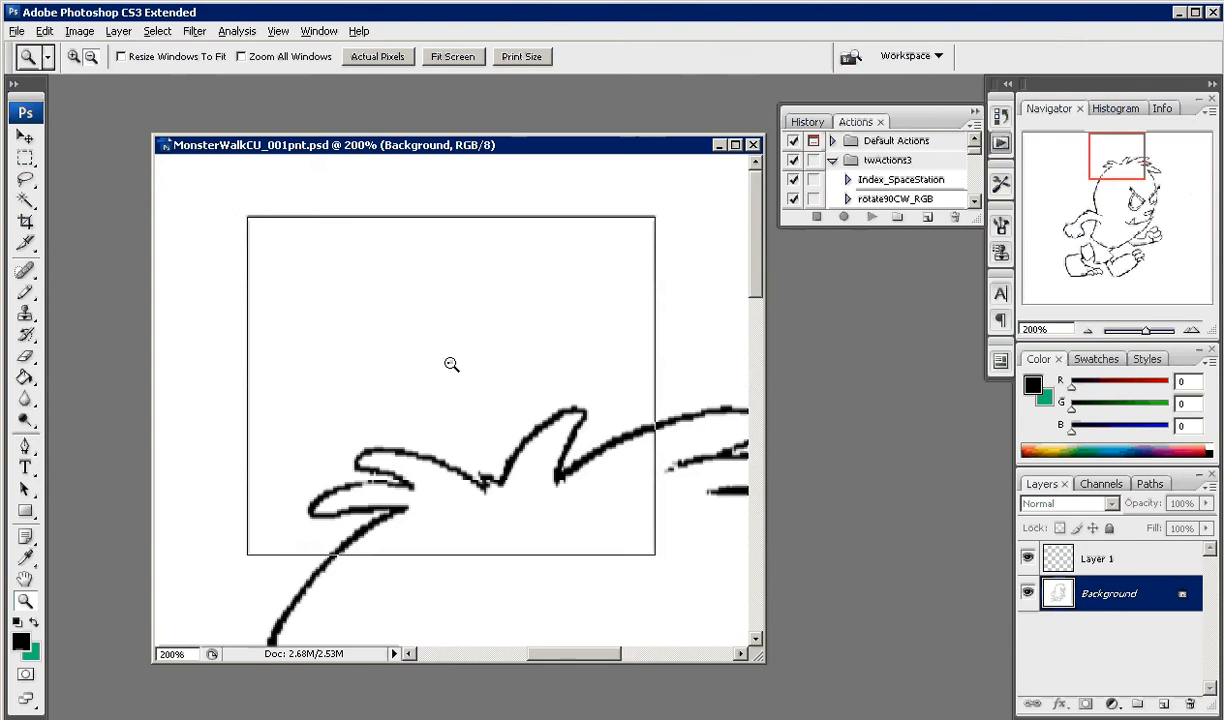
left_click(472, 425, "alt")
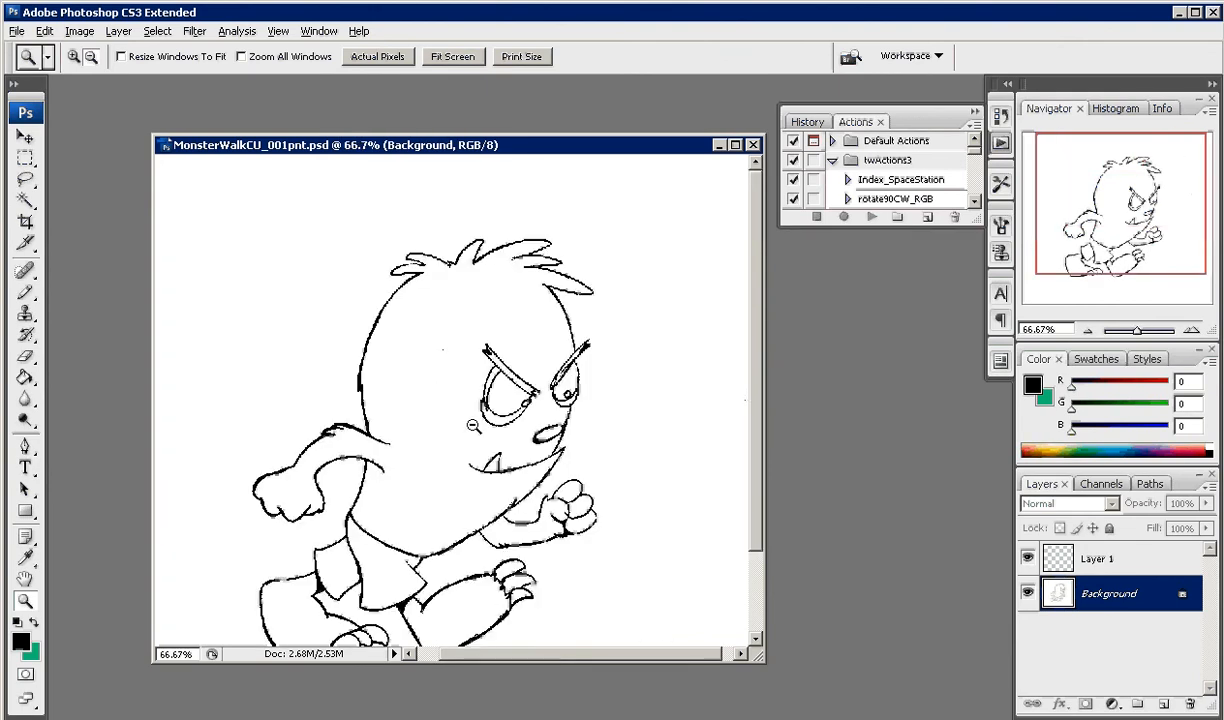
key("space")
left_click_drag(405, 503, 435, 448)
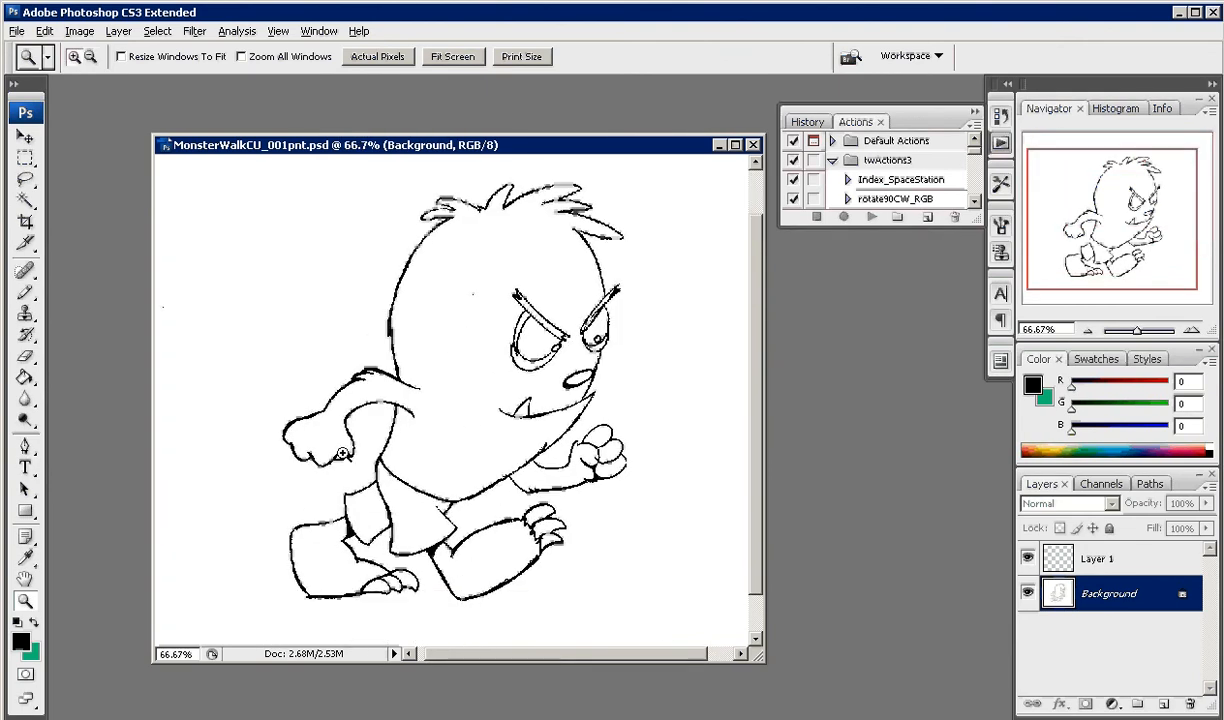
left_click(25, 379)
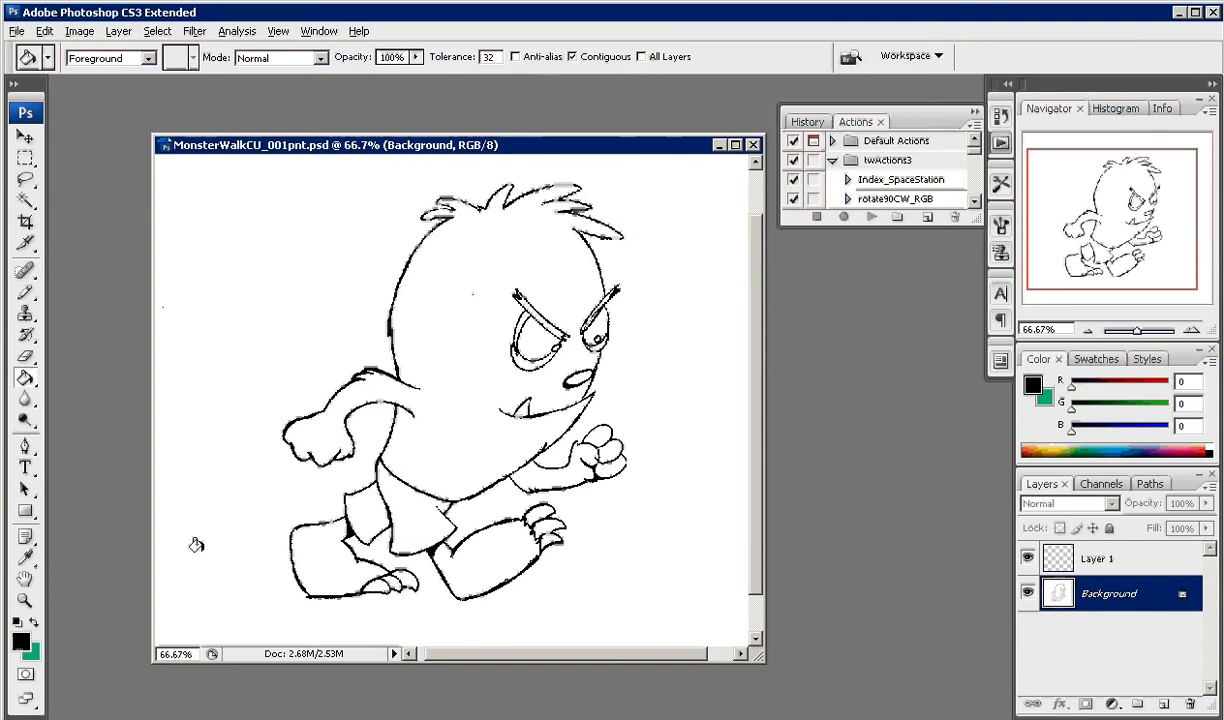
left_click(33, 623)
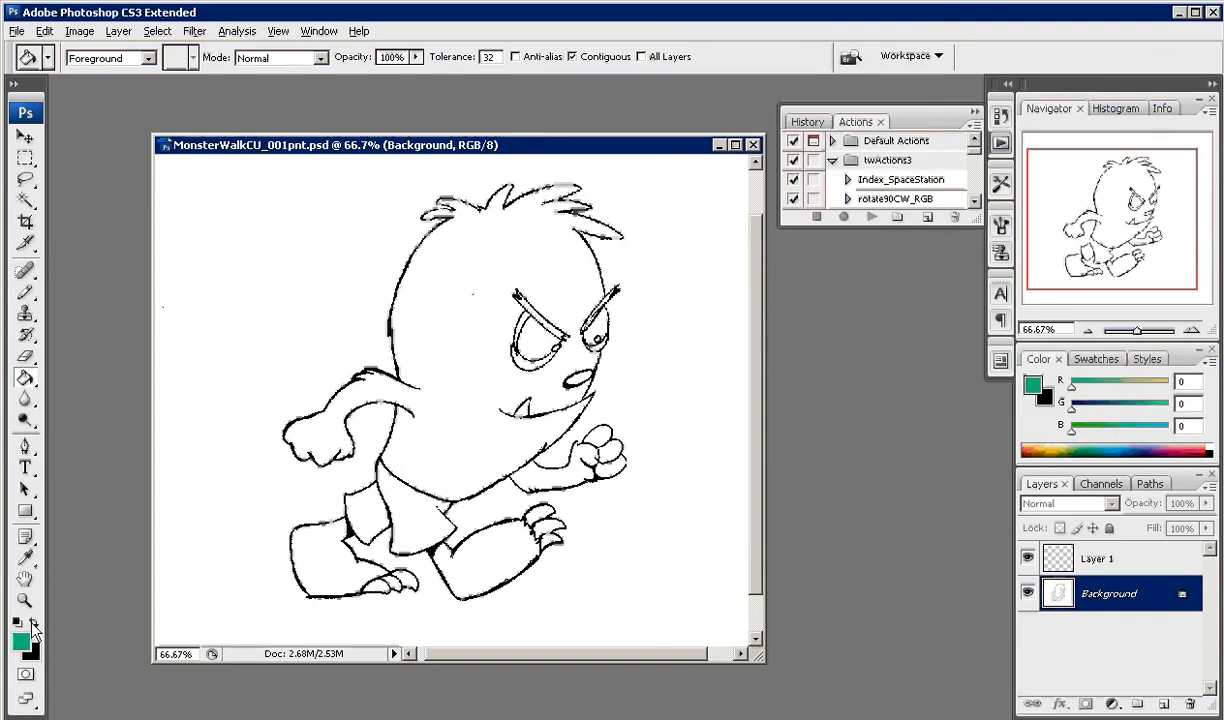
left_click(454, 316)
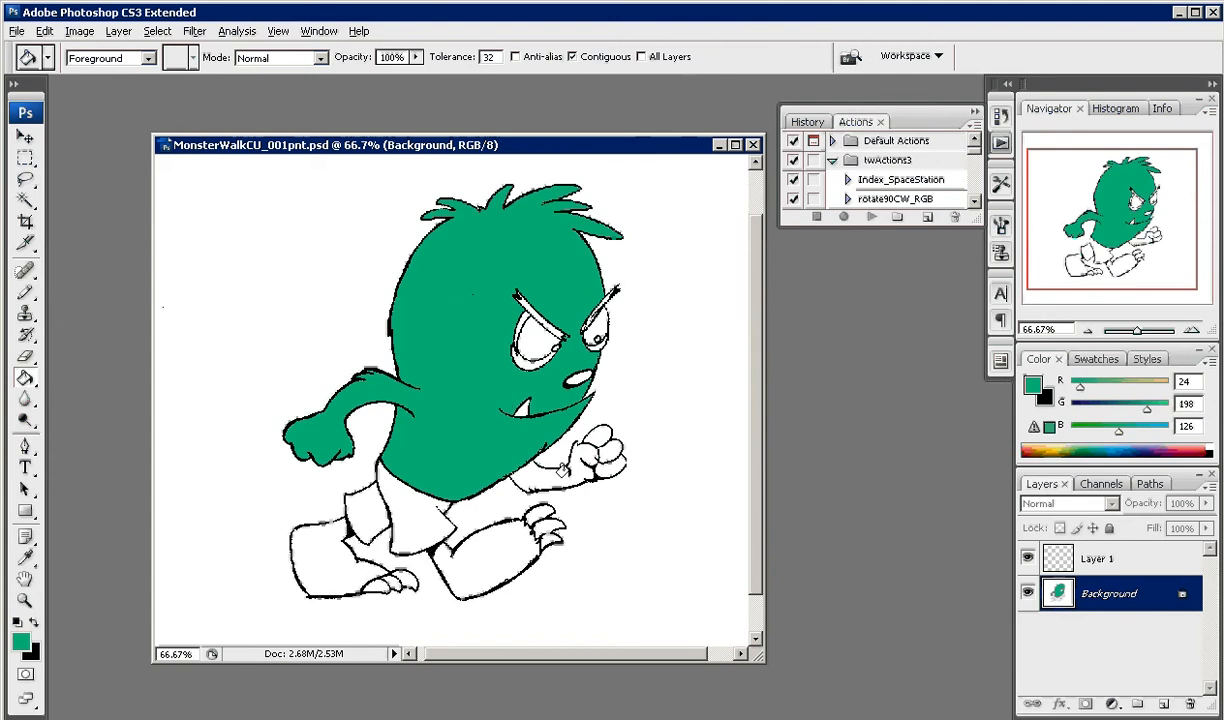
- Fill the fingers of the raised hand and both legs with the same green
left_click(588, 444)
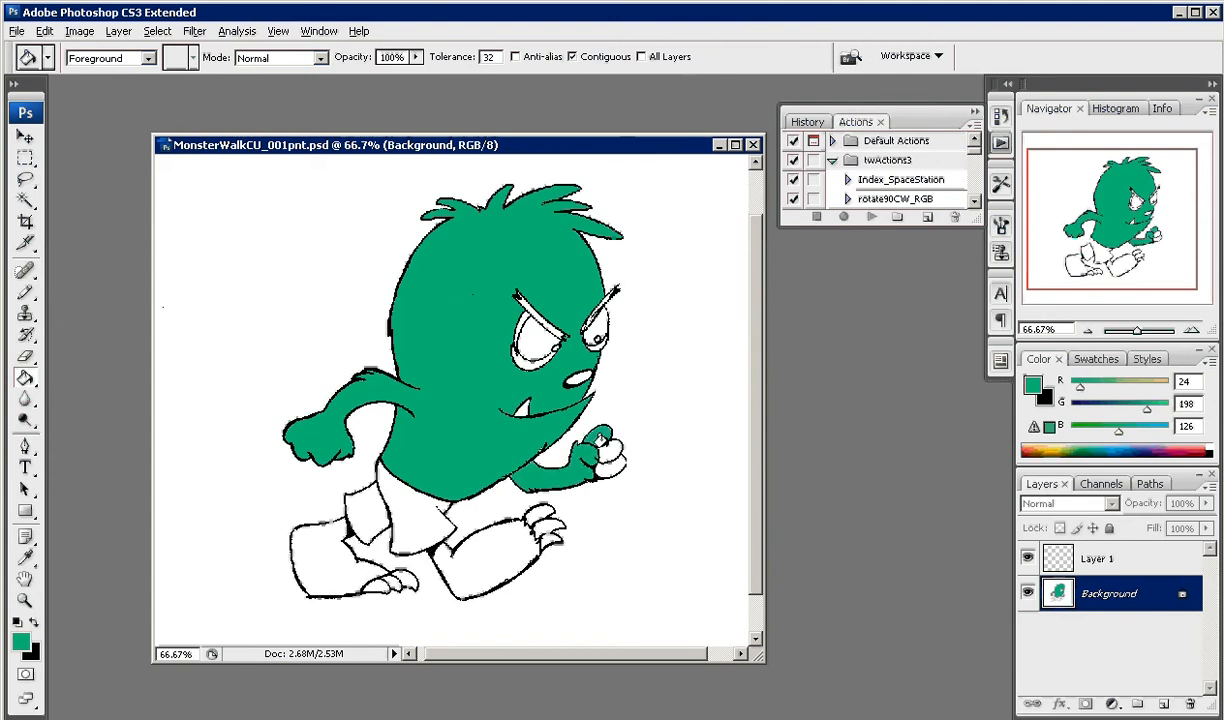
left_click(598, 440)
left_click(466, 522)
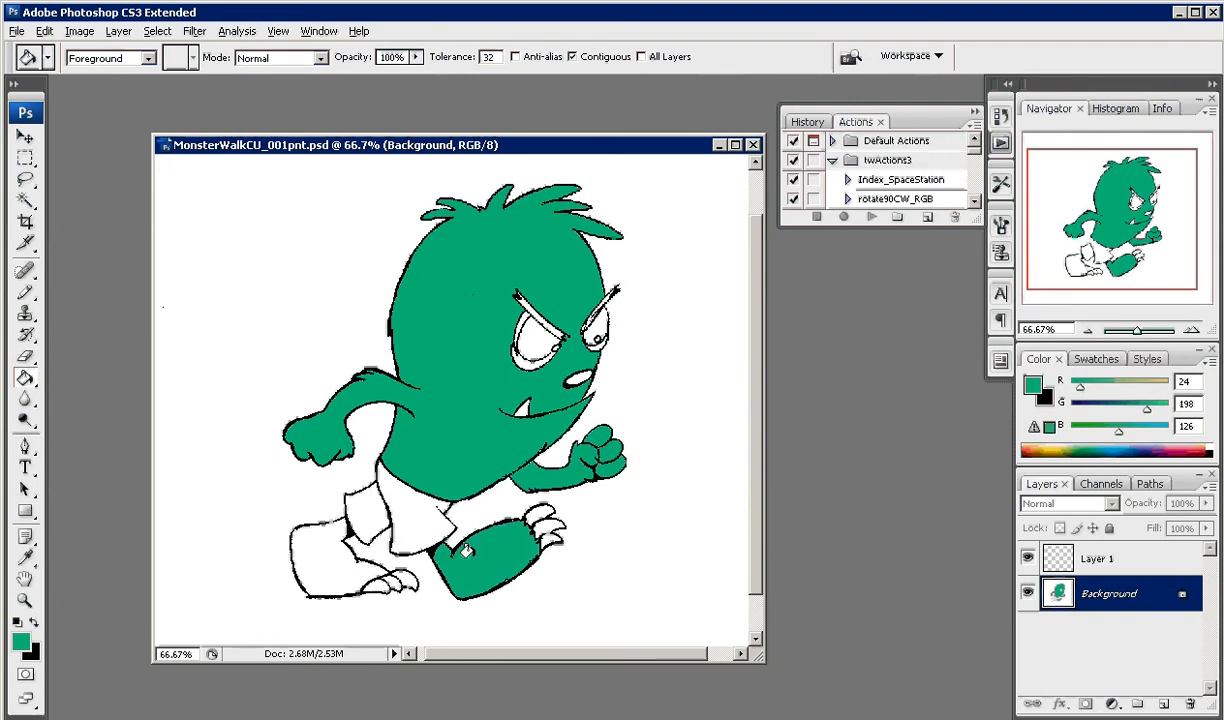
left_click(330, 567)
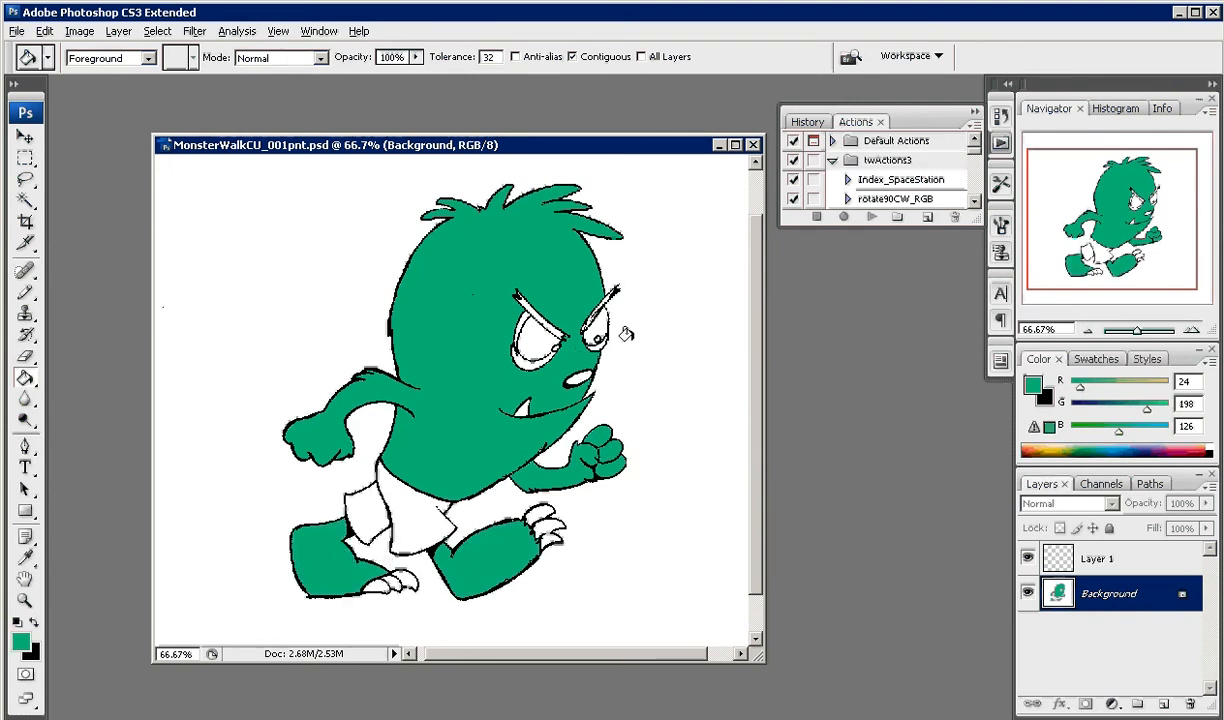
- Set the foreground colour to dark green, RGB 4, 36, 23, and fill the nose and both eyebrows with it
left_click(21, 640)
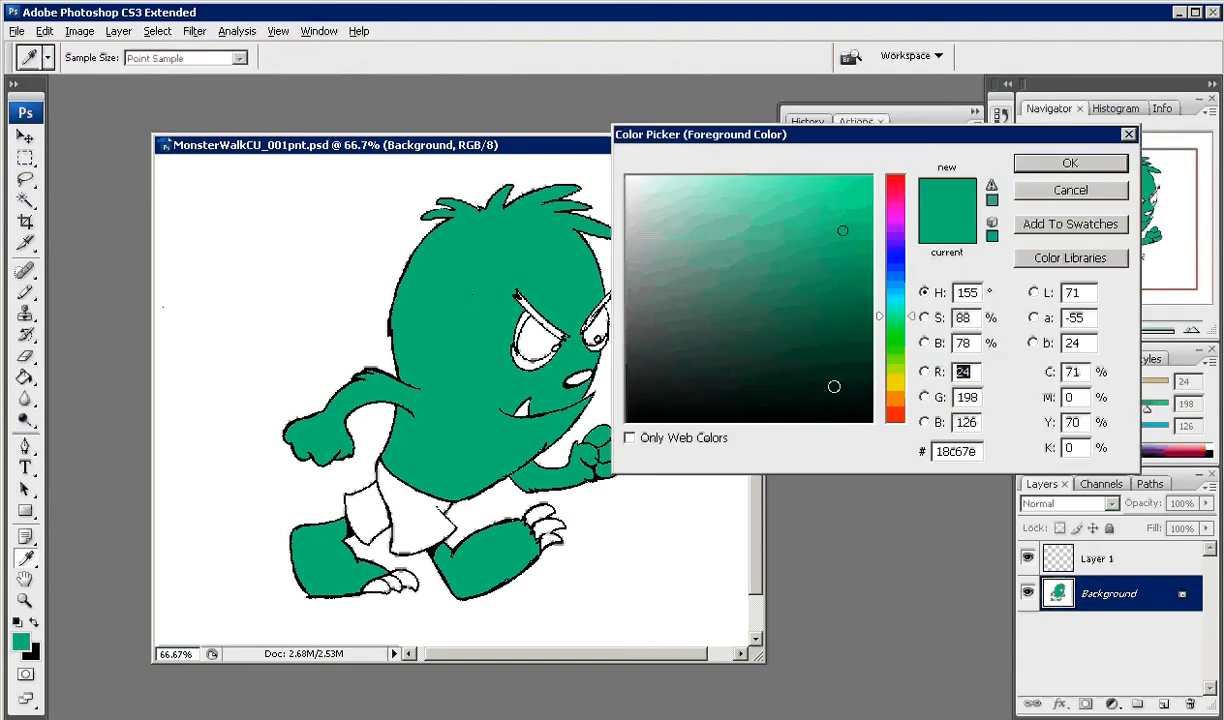
left_click(834, 386)
key("Return")
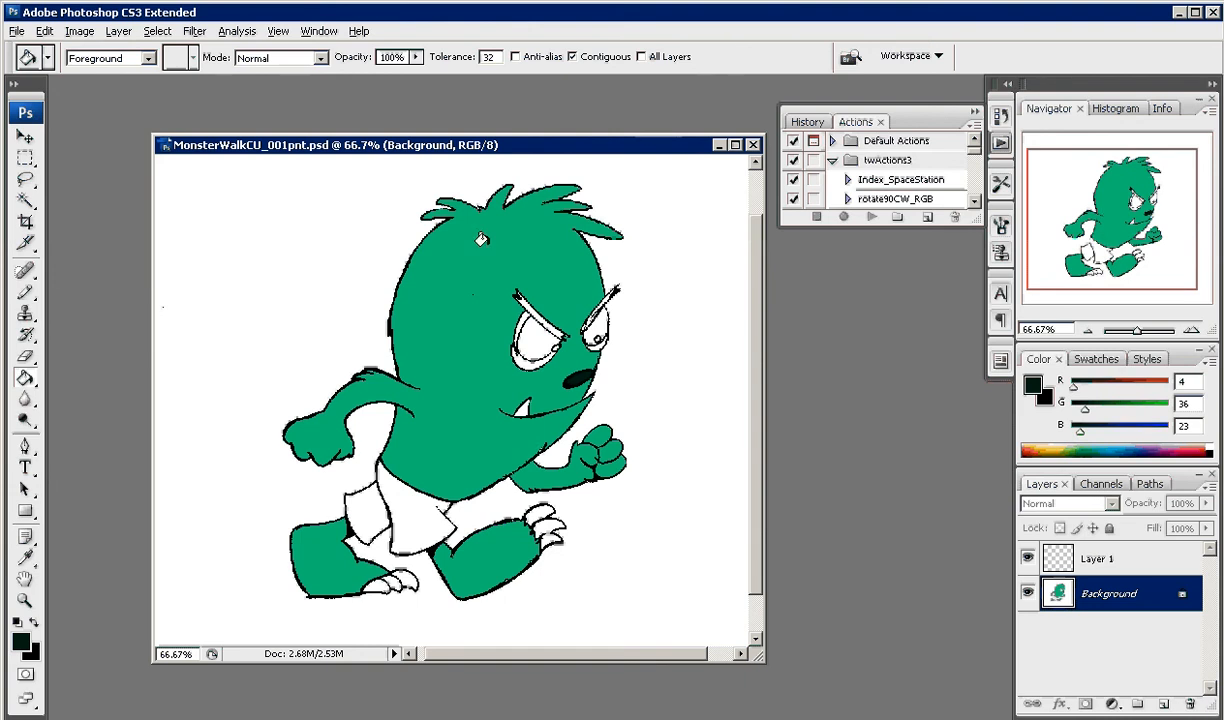
left_click(535, 312)
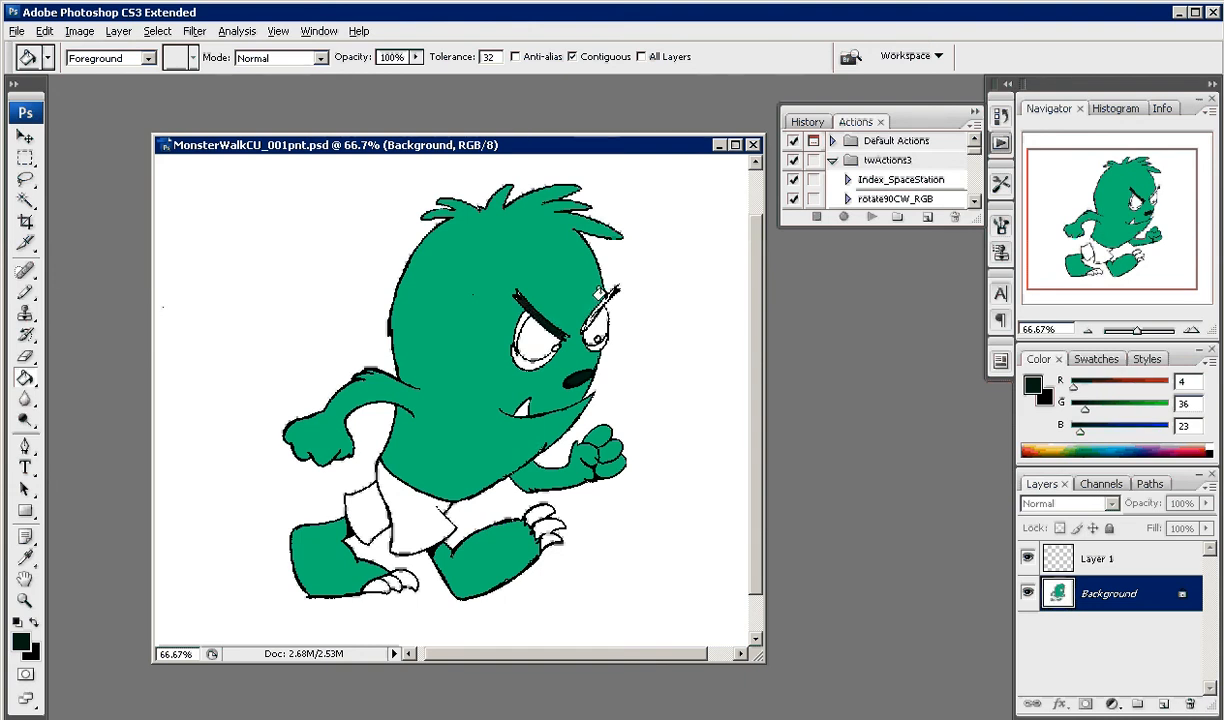
left_click(572, 287)
- Fill the black outline at the outer end of the nearer eyebrow with the dark green using the Paint Bucket
key("z")
left_click(520, 340)
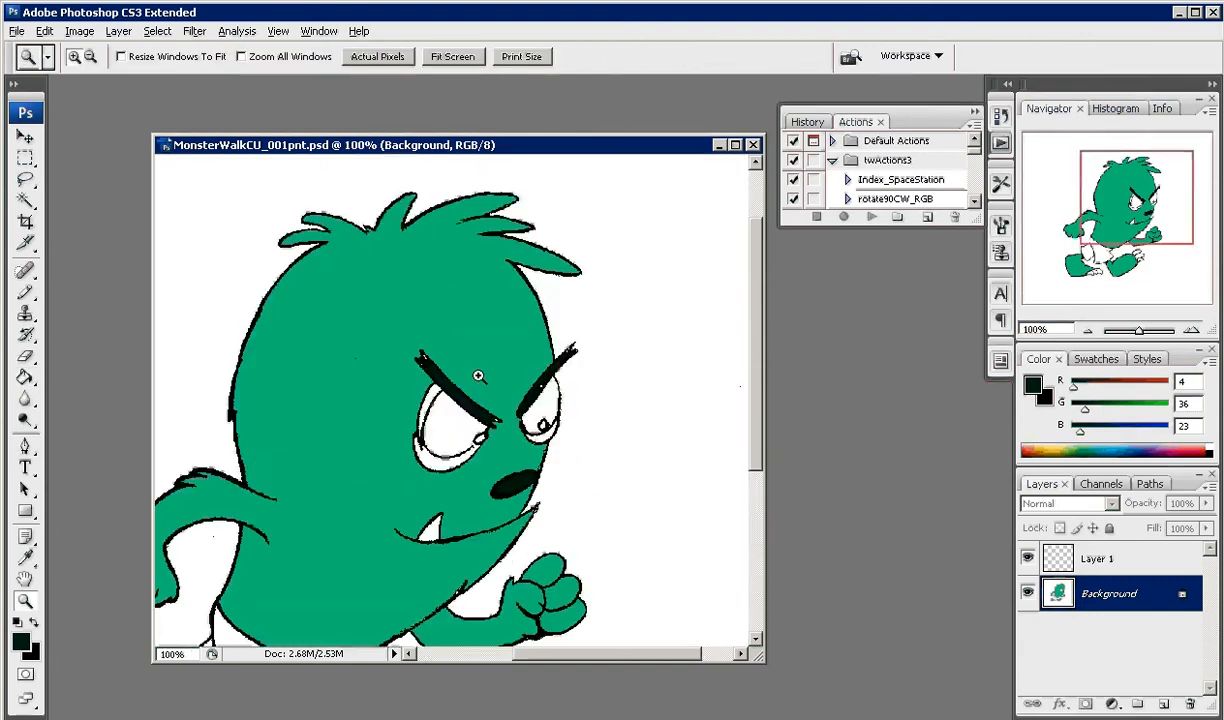
left_click(450, 403)
left_click(450, 403)
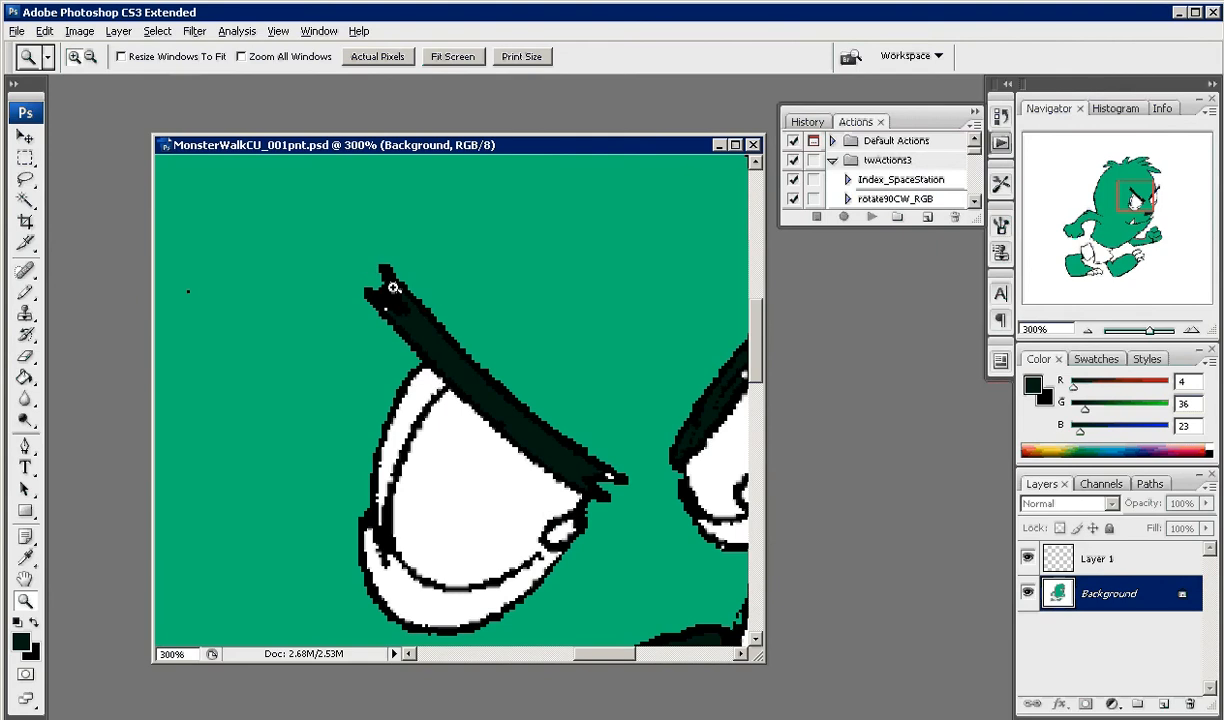
key("k")
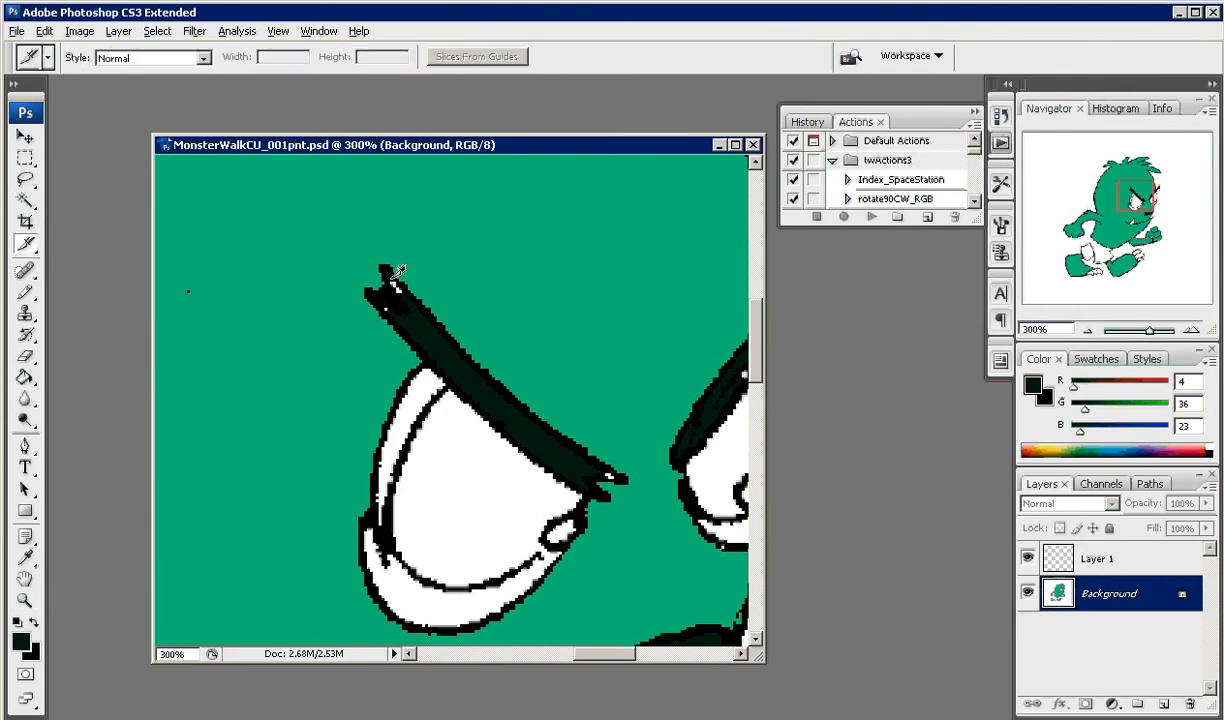
key("g")
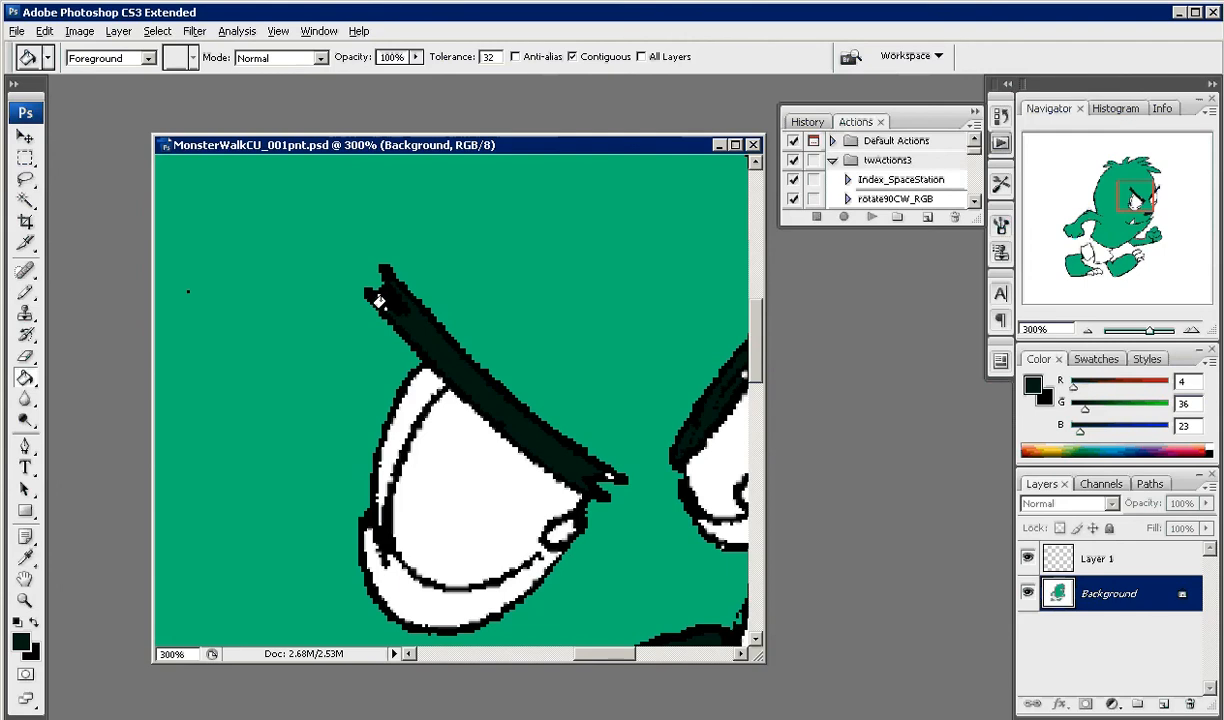
left_click(377, 302)
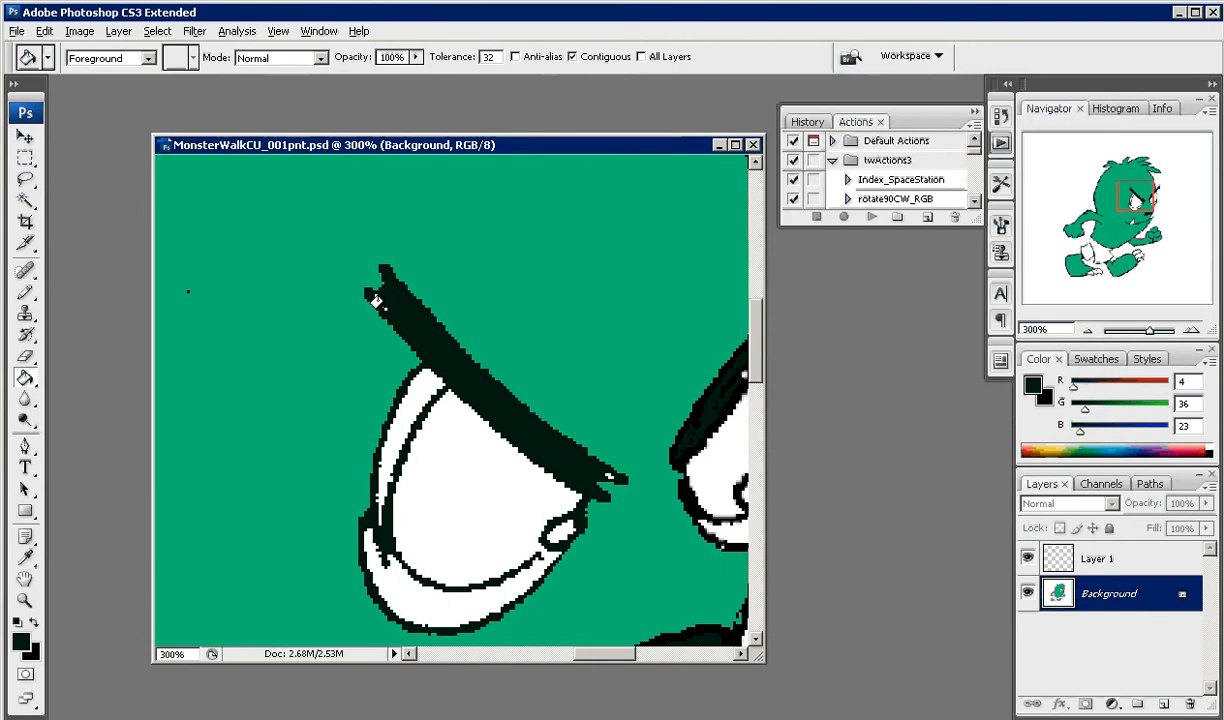
- Fill the white specks in the outer ends of both eyebrows with dark green, using the Paint Bucket and the Pencil
left_click(376, 301)
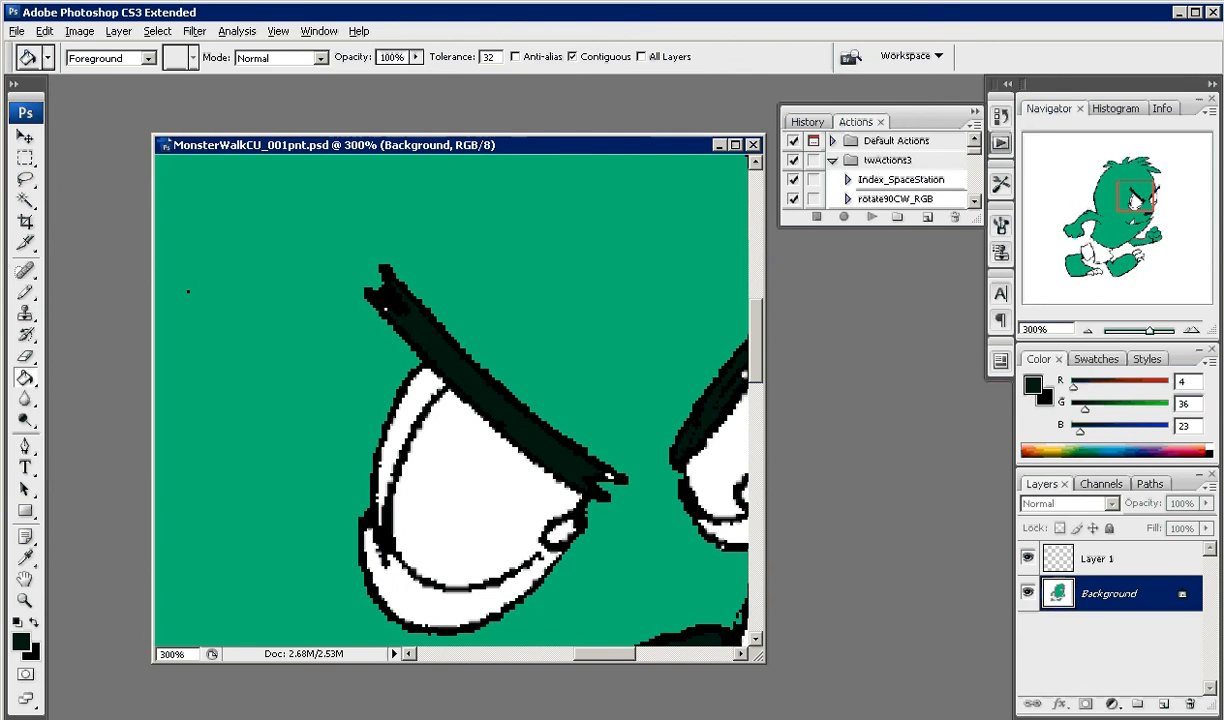
left_click(25, 292)
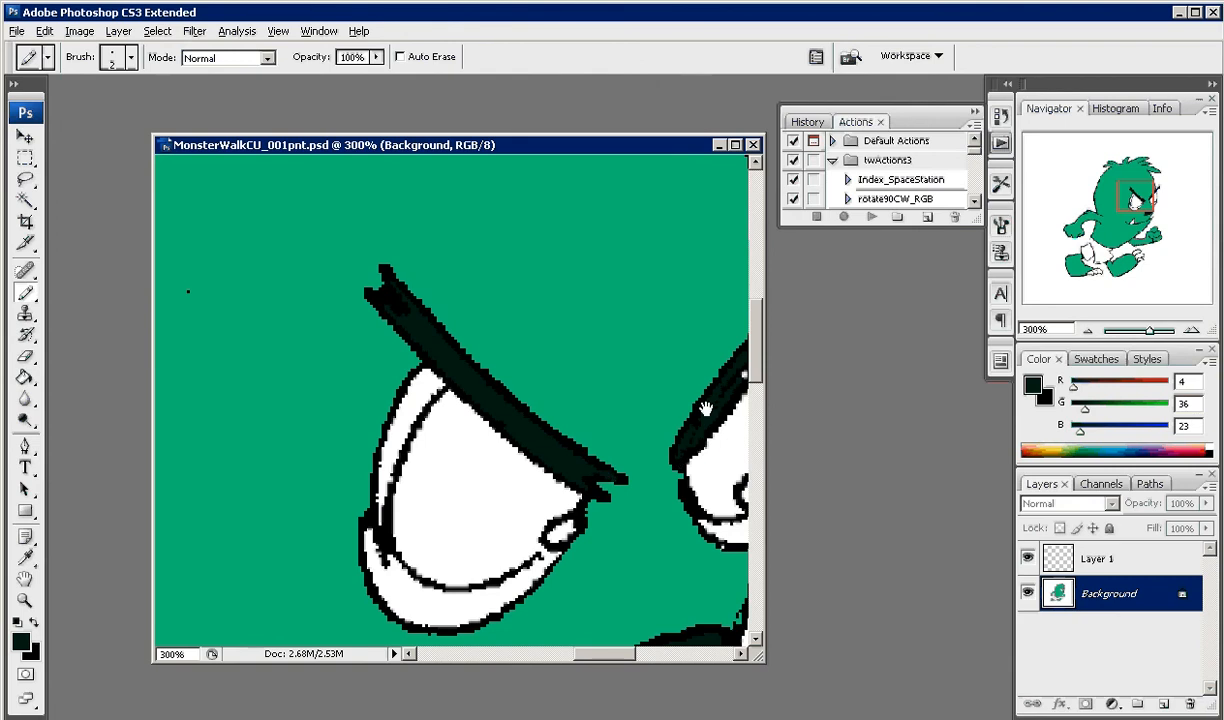
left_click_drag(689, 374, 544, 442)
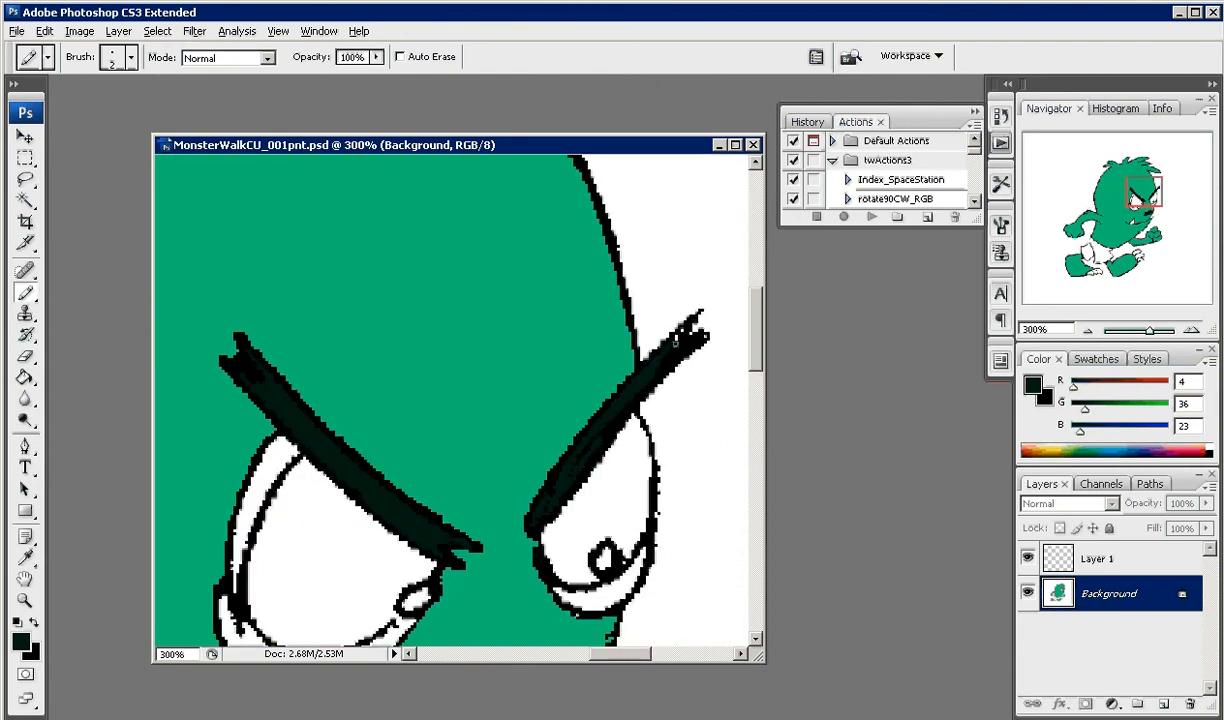
mouse_move(674, 343)
left_mouse_down()
mouse_move(682, 325)
mouse_move(706, 335)
mouse_move(684, 329)
mouse_move(695, 331)
left_mouse_up()
left_click_drag(484, 584, 579, 429)
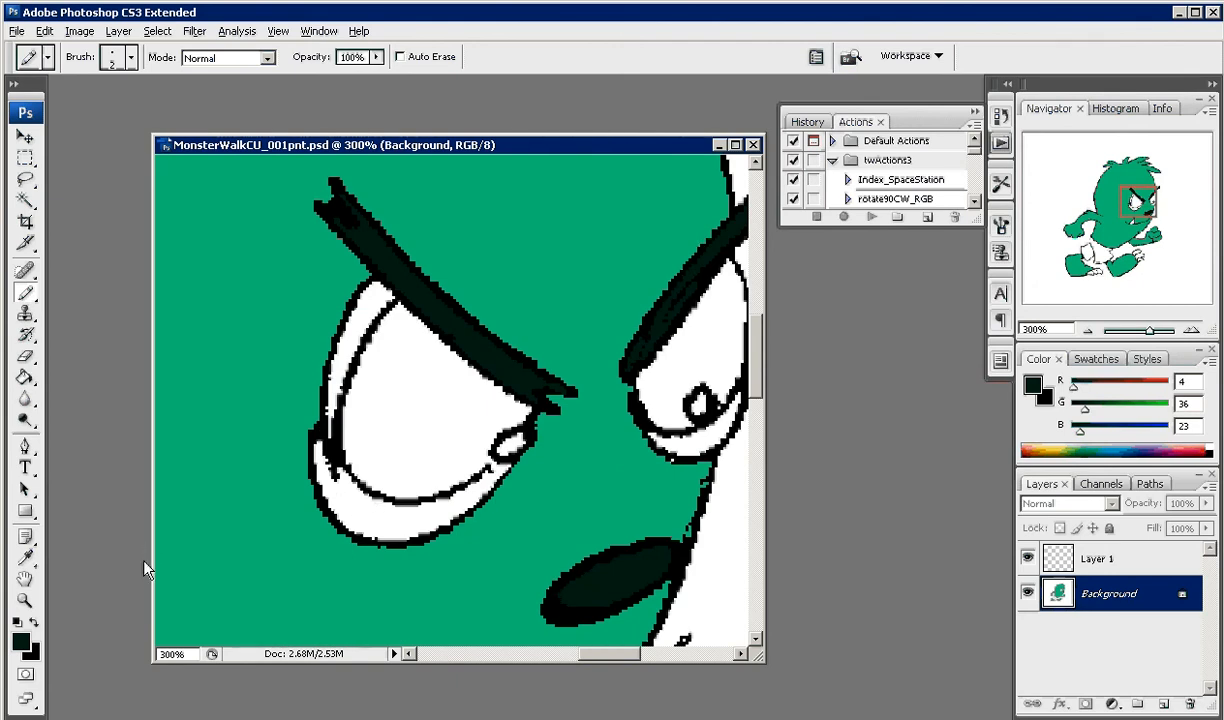
- Set the foreground colour to green RGB 12, 94, 60 and fill the upper lid of the nearer eye with it
left_click(20, 640)
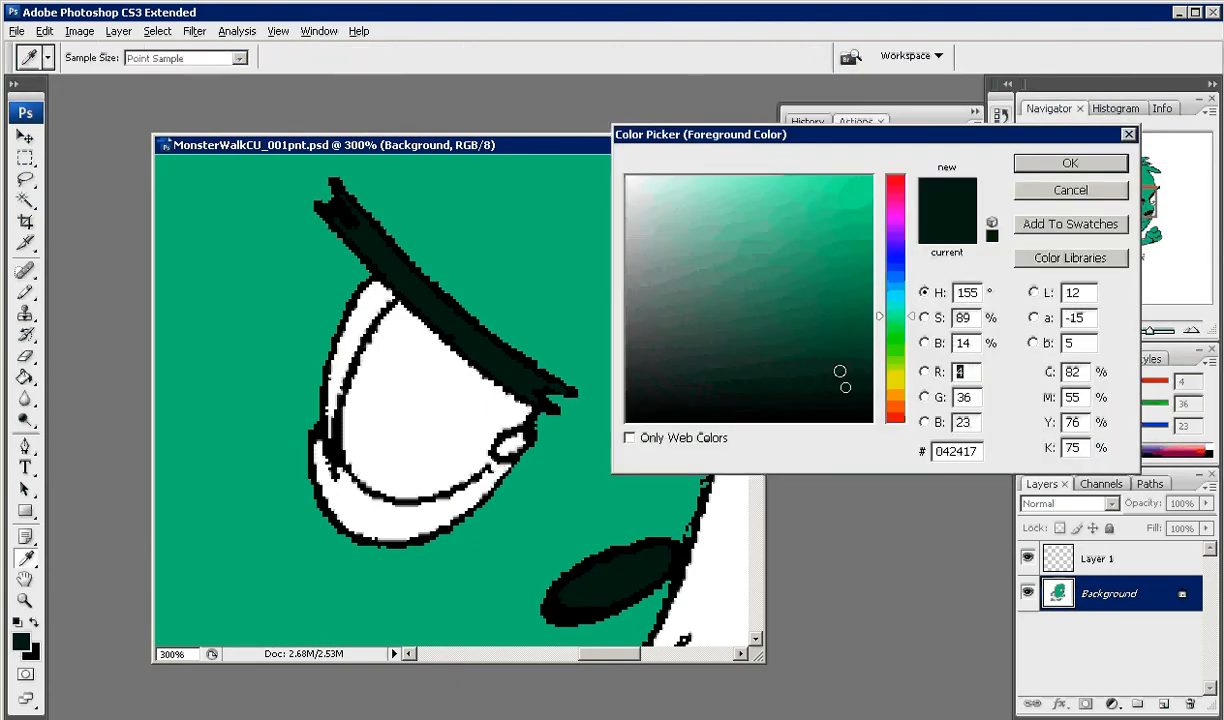
left_click(840, 331)
left_click(1069, 165)
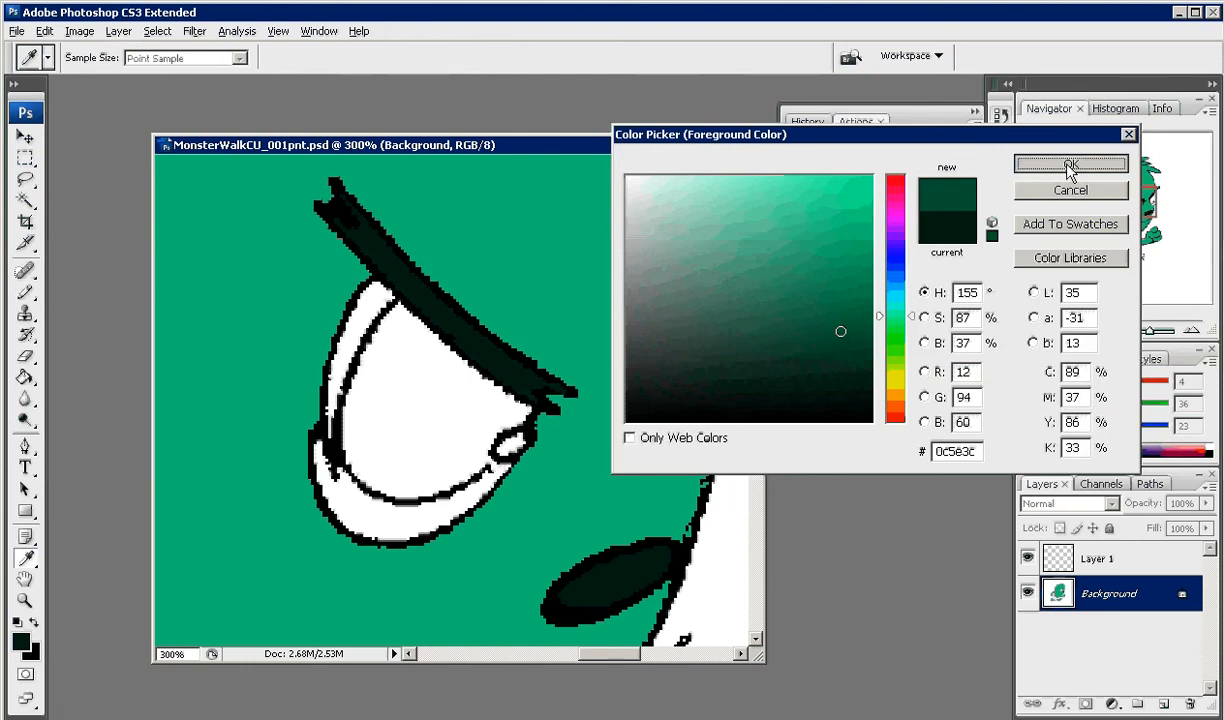
key("g")
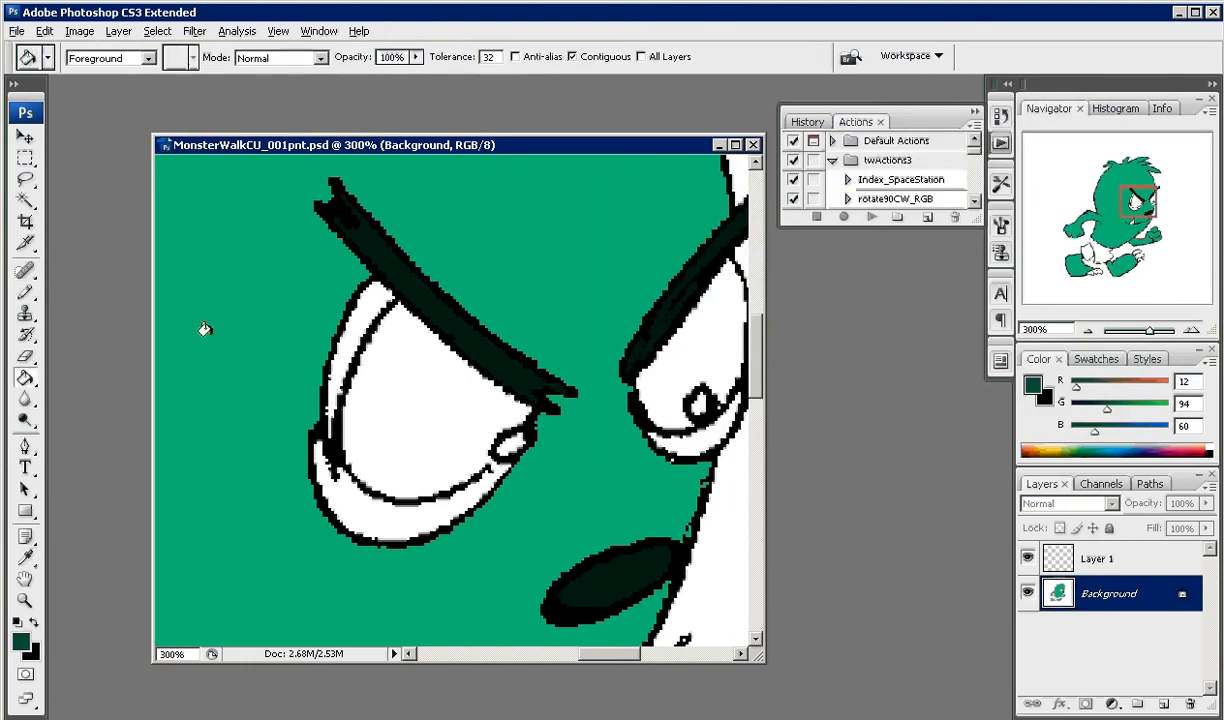
left_click(350, 292)
- Close the gap in the nearer eye's lower-lid line with the Pencil and fill the lower lids of both eyes with the same green
left_click(354, 514)
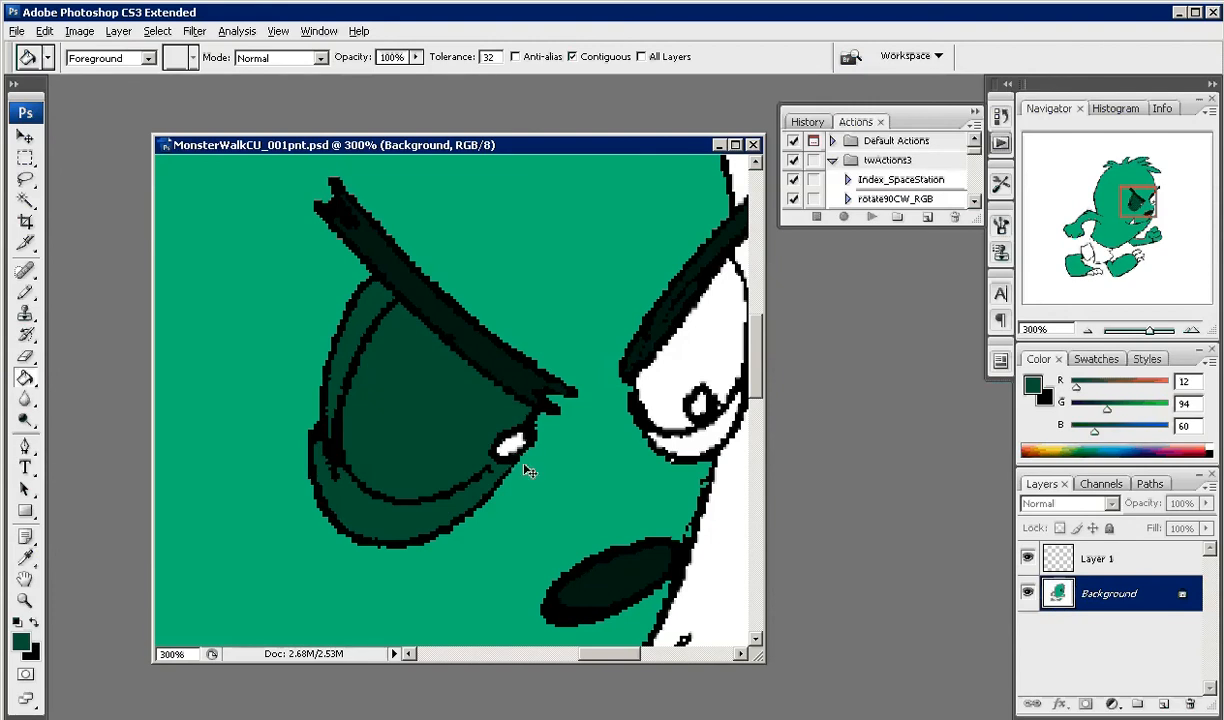
key("ctrl+z")
key("b")
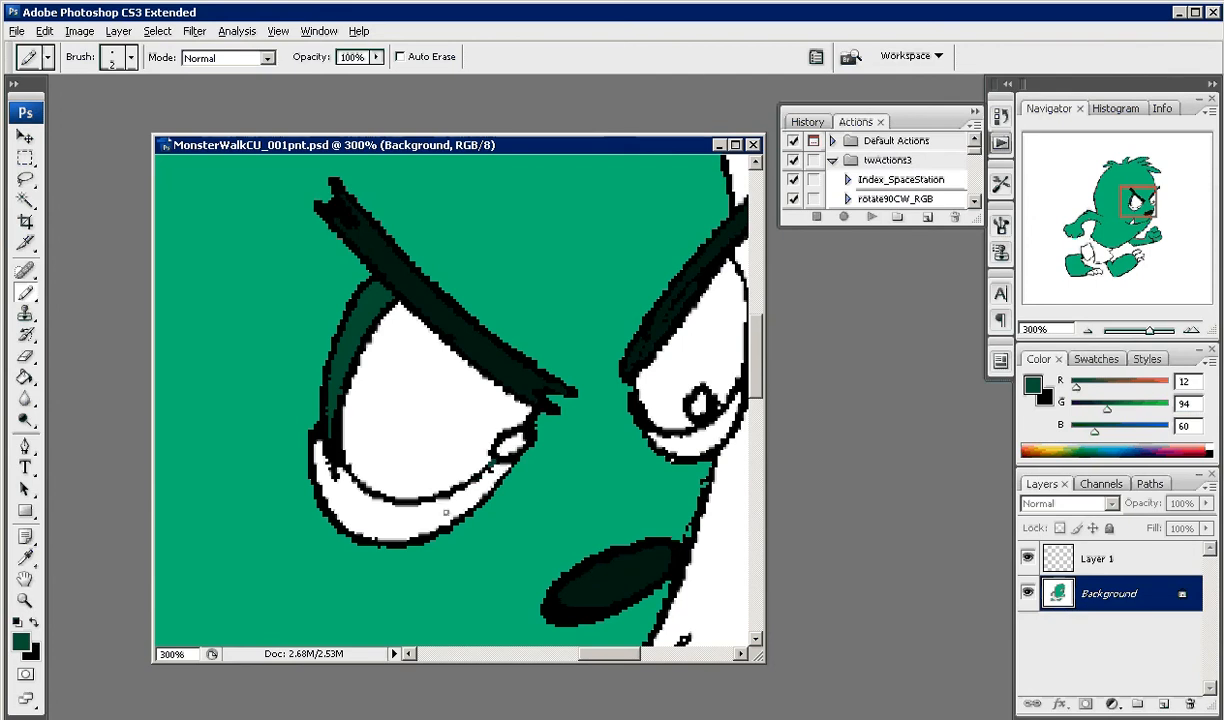
key("g")
left_click(442, 508)
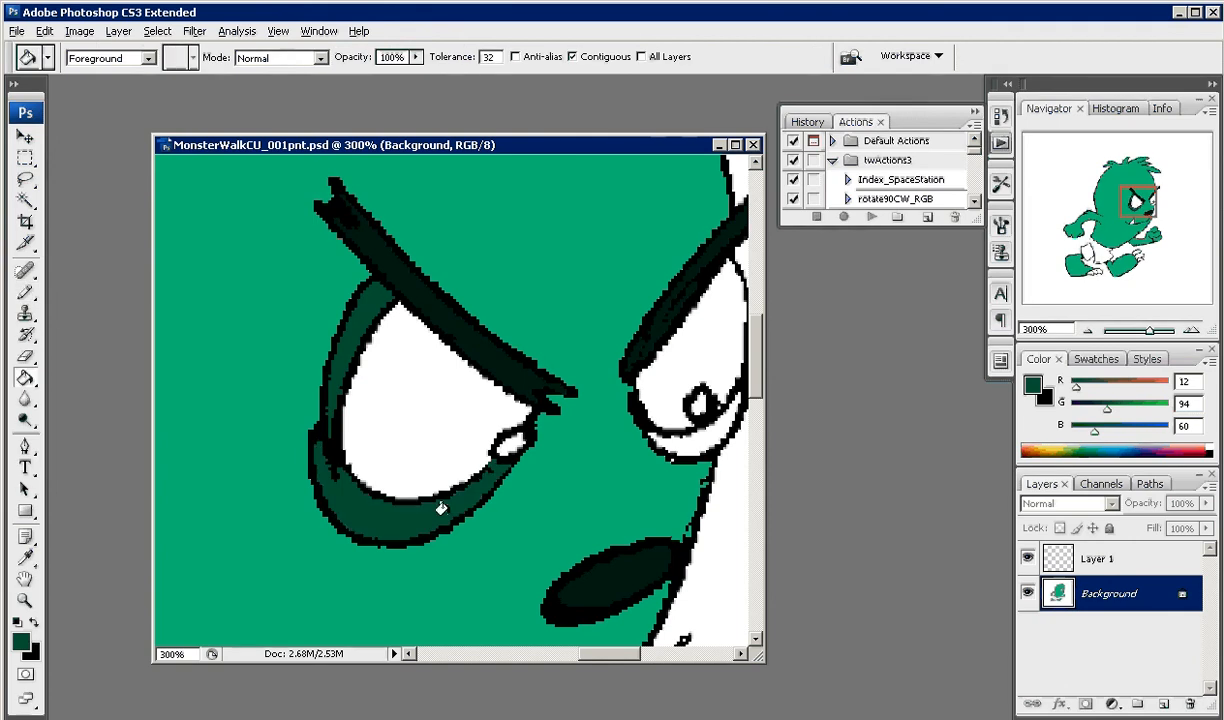
left_click(674, 444)
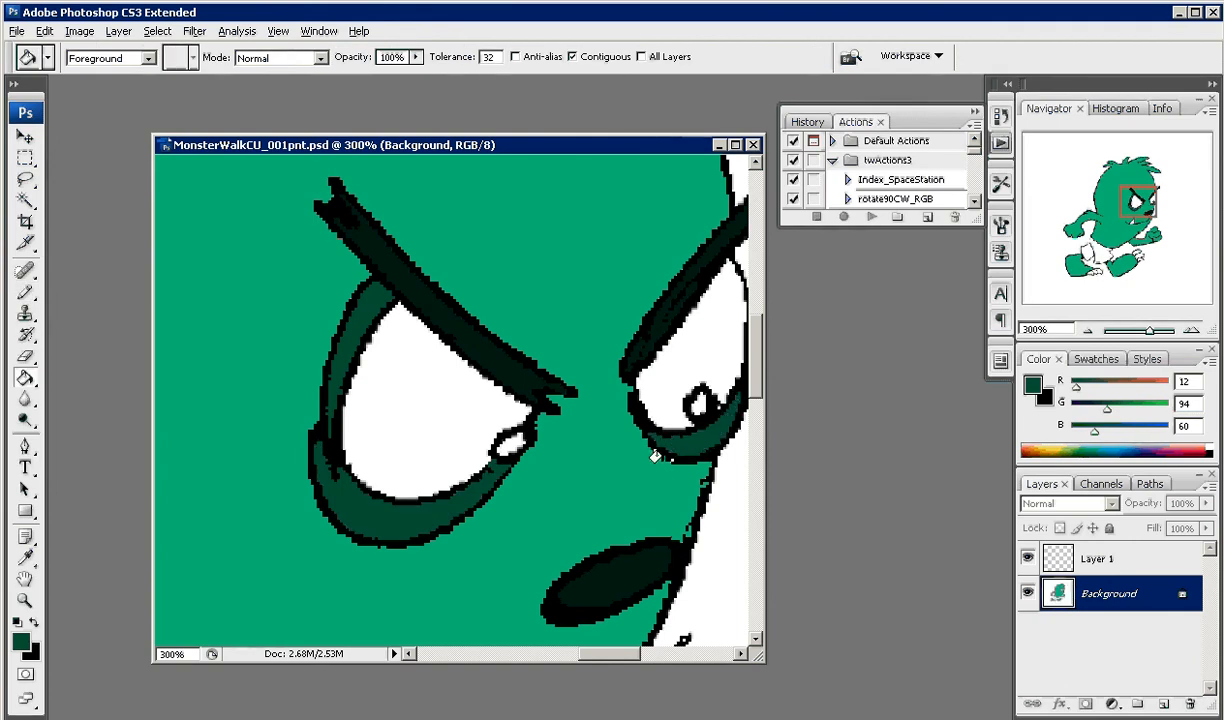
- Touch up the outline under the farther eye with the Pencil, sample black from the line art and fill both pupils with it
key("b")
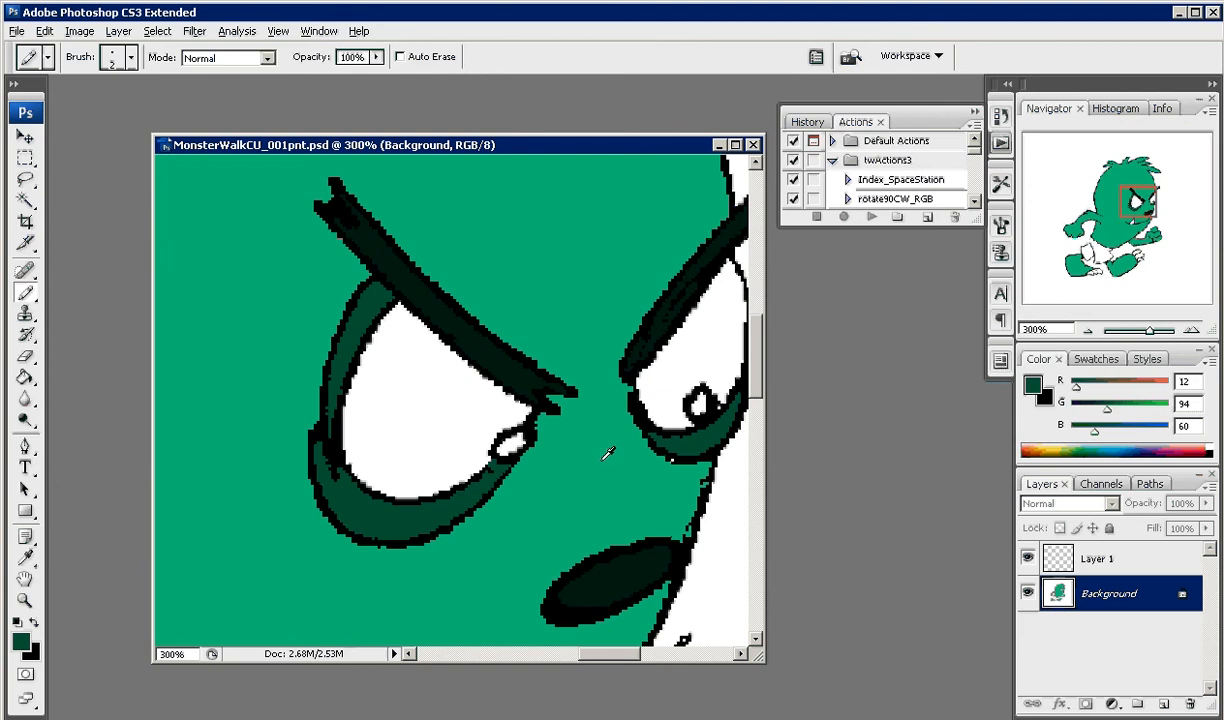
left_click(607, 453, "alt")
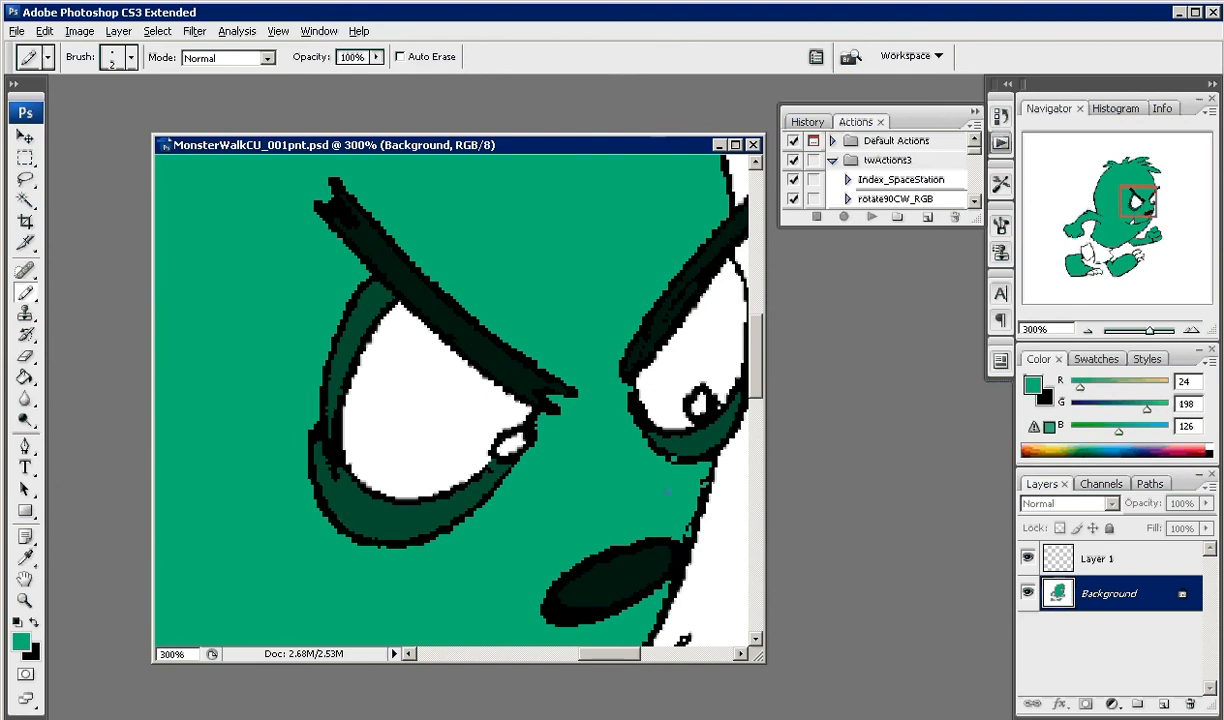
left_click(669, 432, "alt")
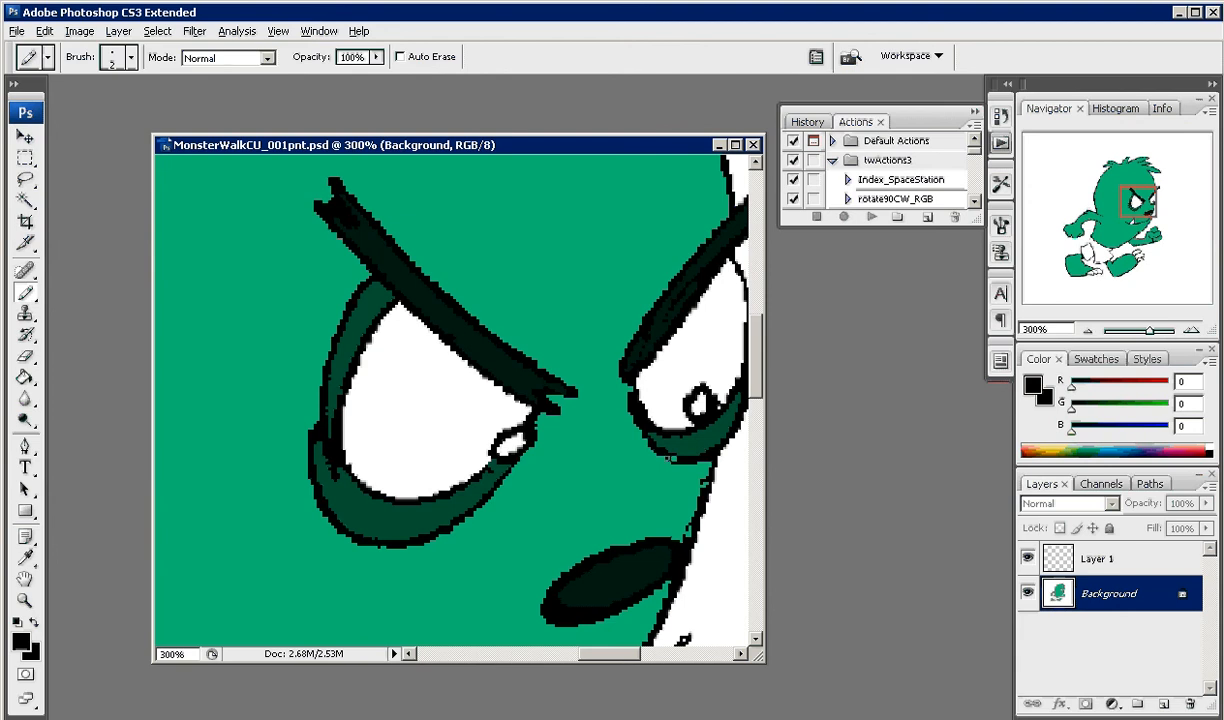
key("bracketleft")
key("g")
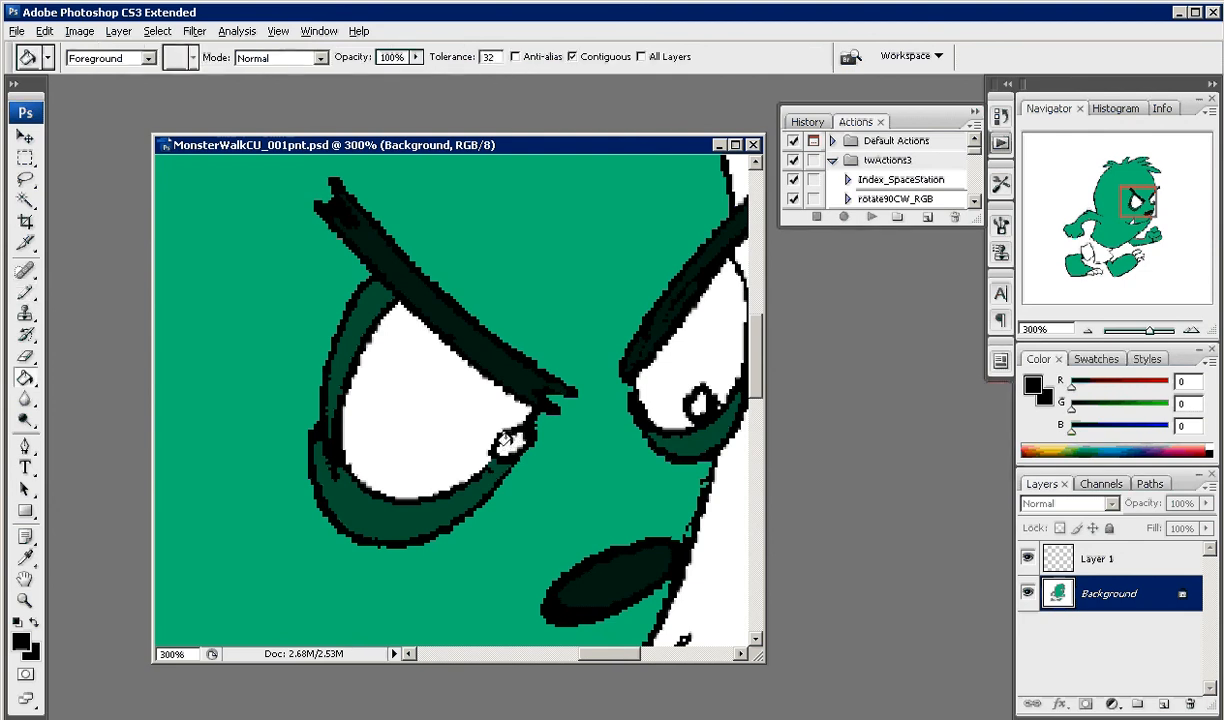
left_click(510, 440)
left_click(697, 401)
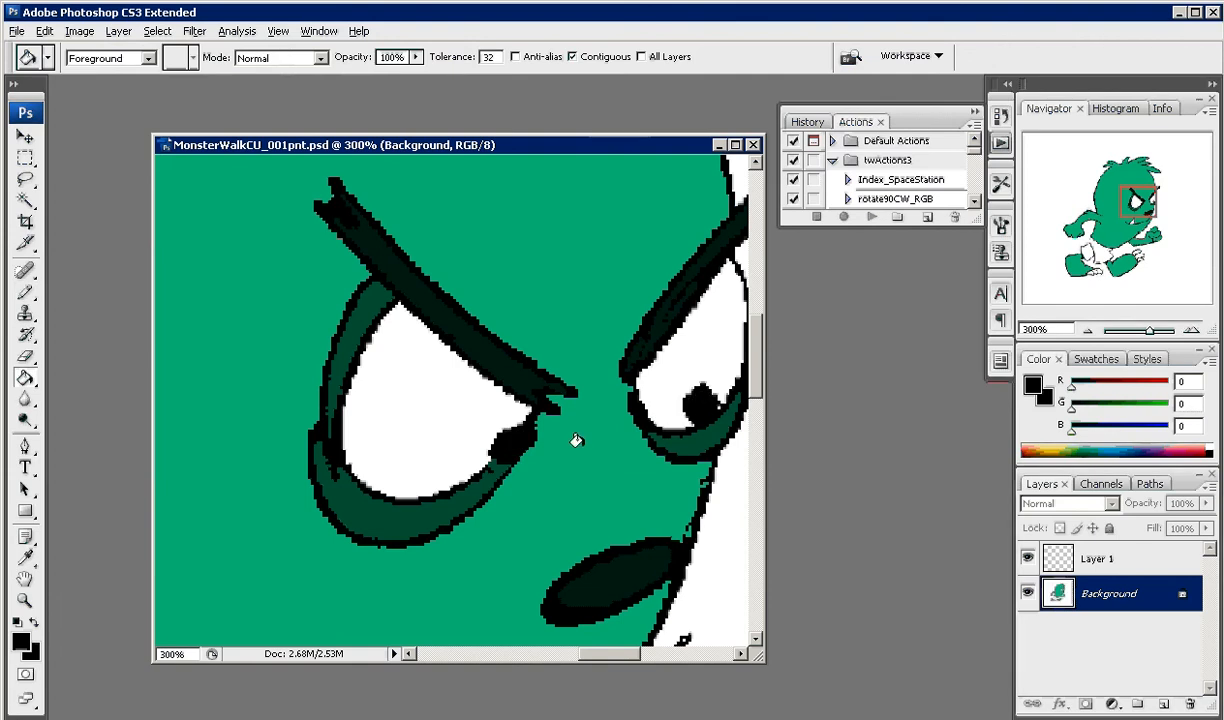
- Set the foreground colour to yellow, RGB 235, 228, 46
scroll(560, 417, "down", 3)
scroll(560, 411, "up", 1)
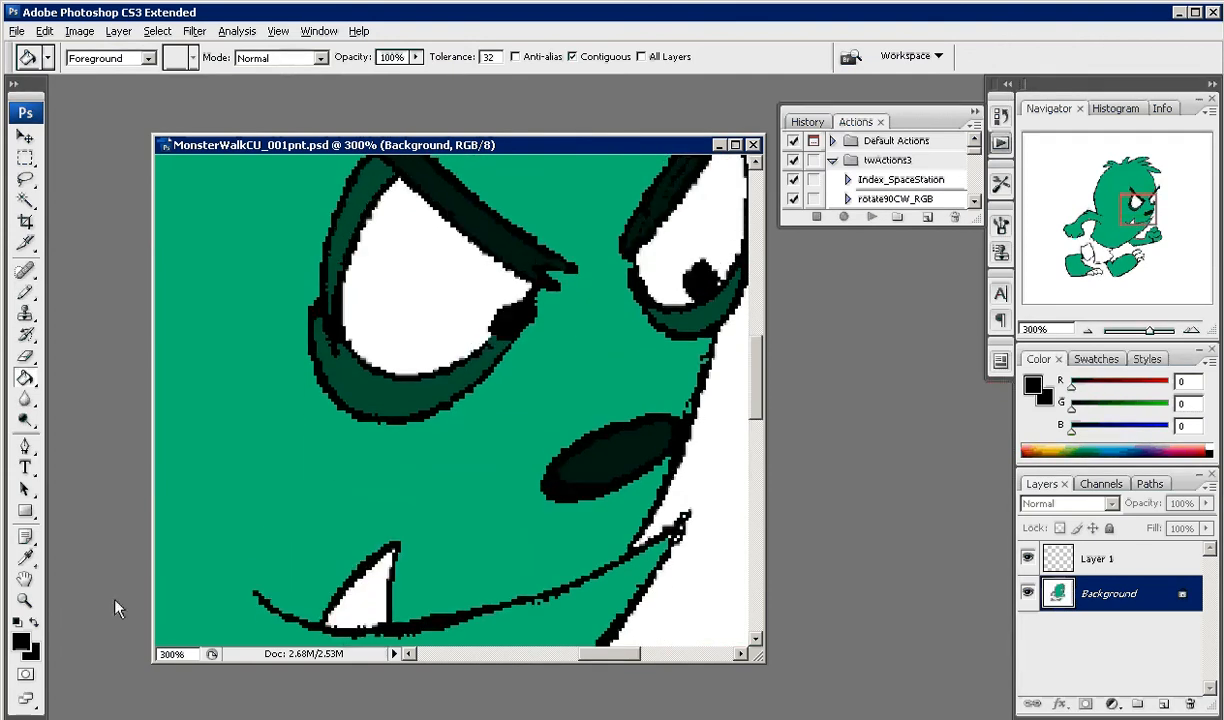
left_click(20, 640)
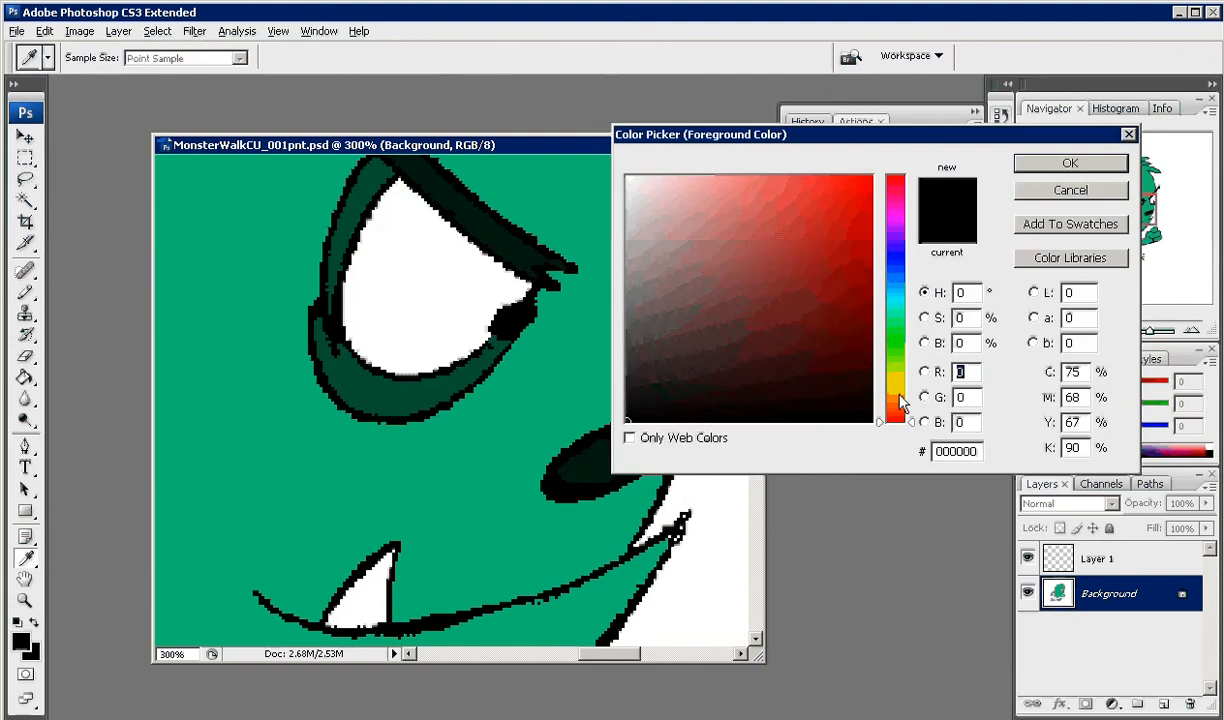
left_click(895, 382)
left_click(798, 187)
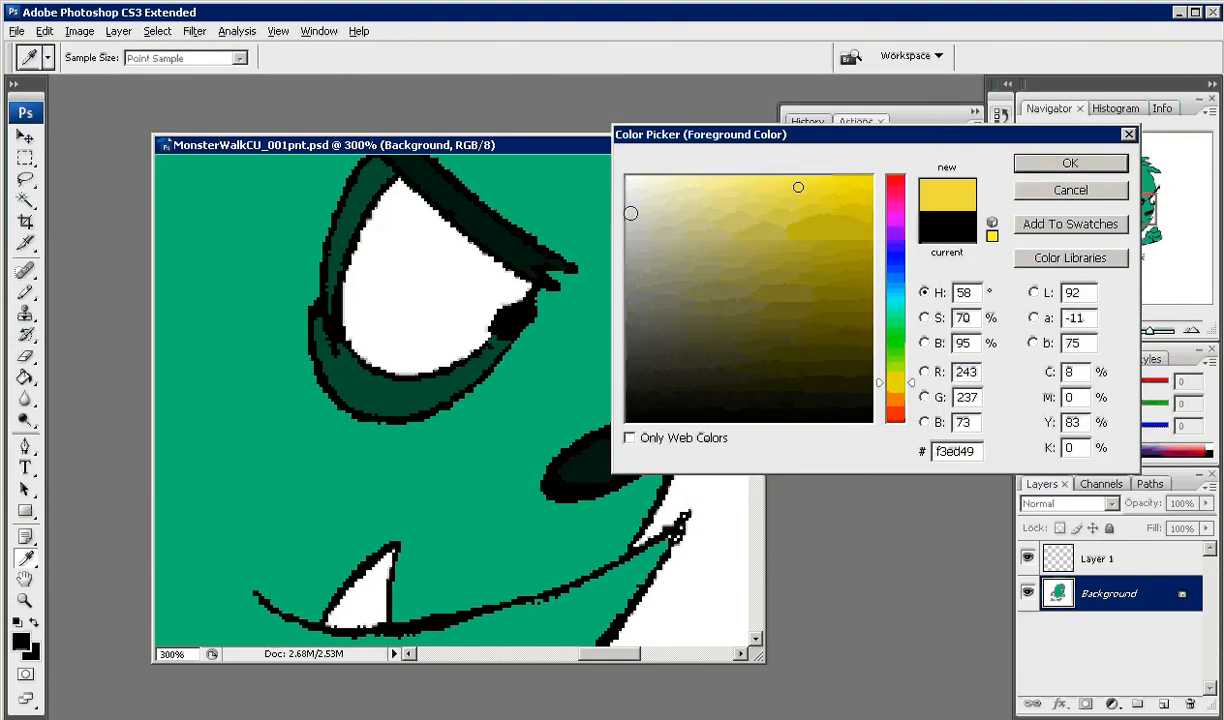
left_click(926, 318)
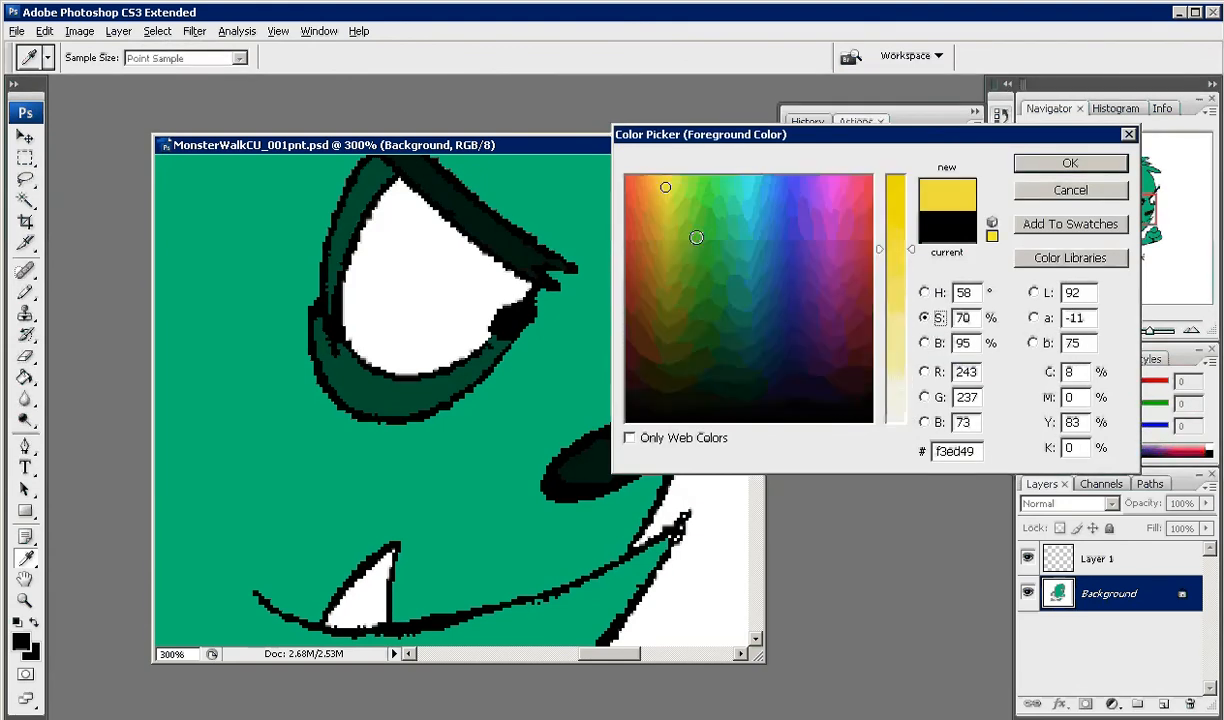
left_click(924, 342)
left_click(924, 292)
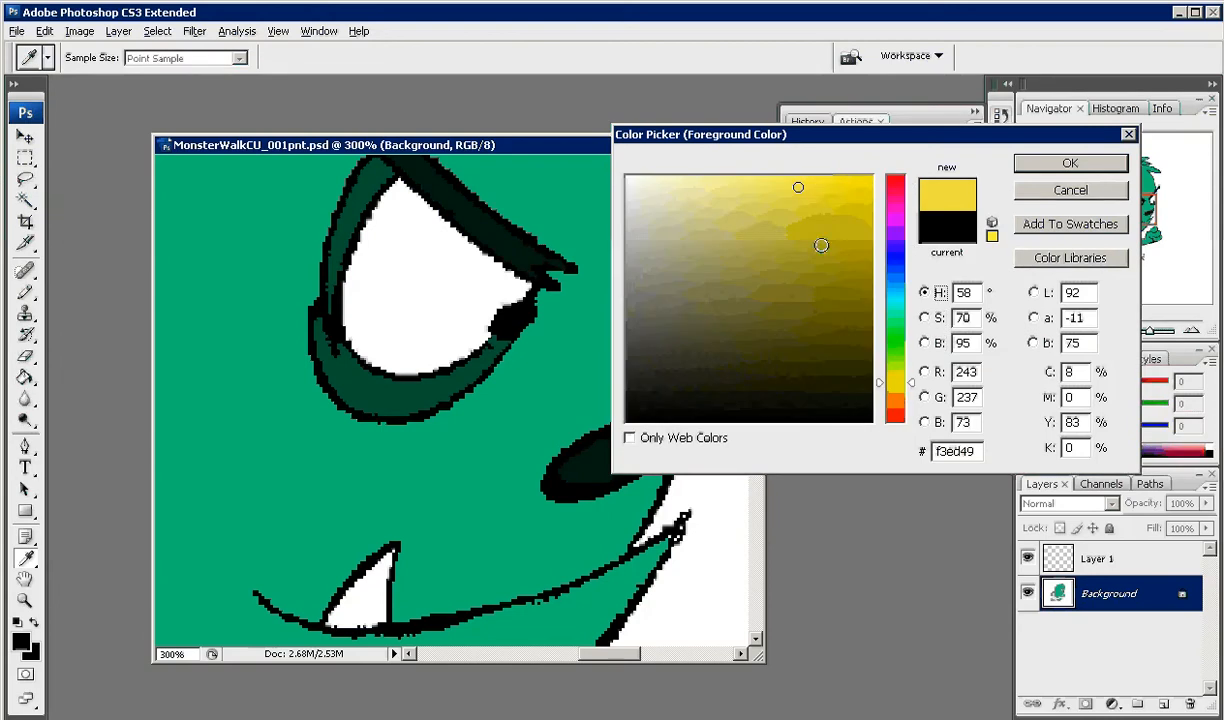
left_click(824, 194)
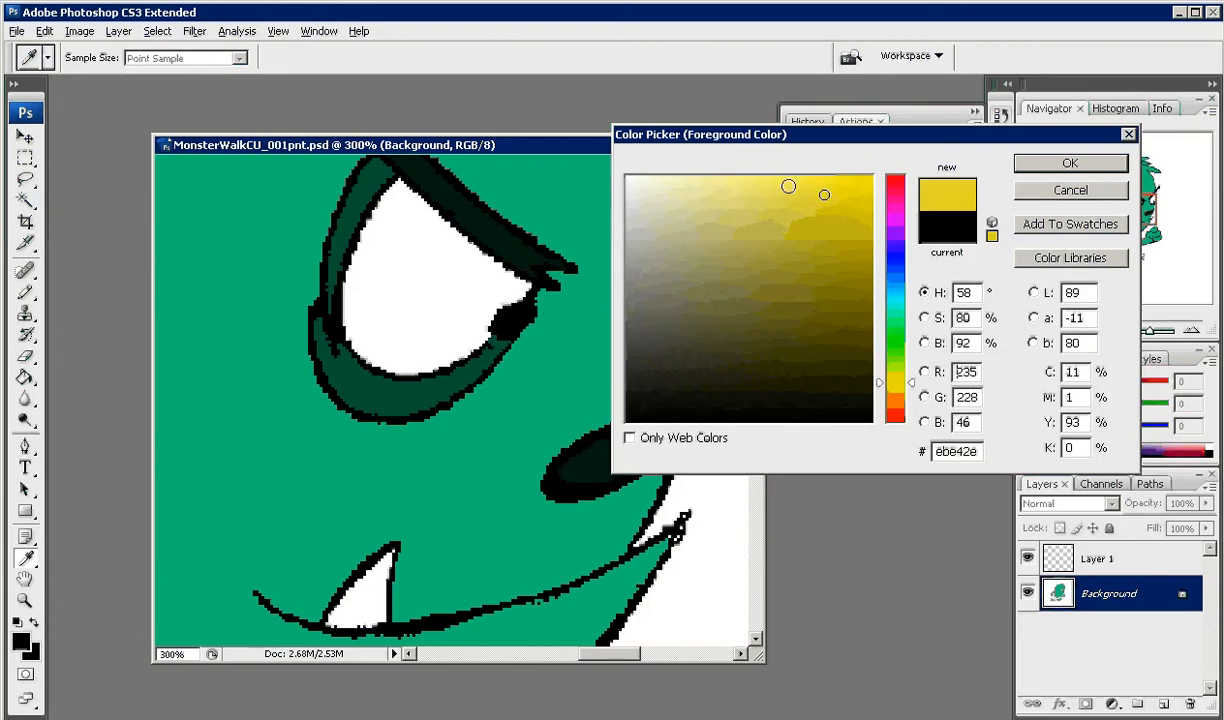
left_click(1058, 165)
- Fill the eyeballs of both eyes with the yellow using the Paint Bucket
key("g")
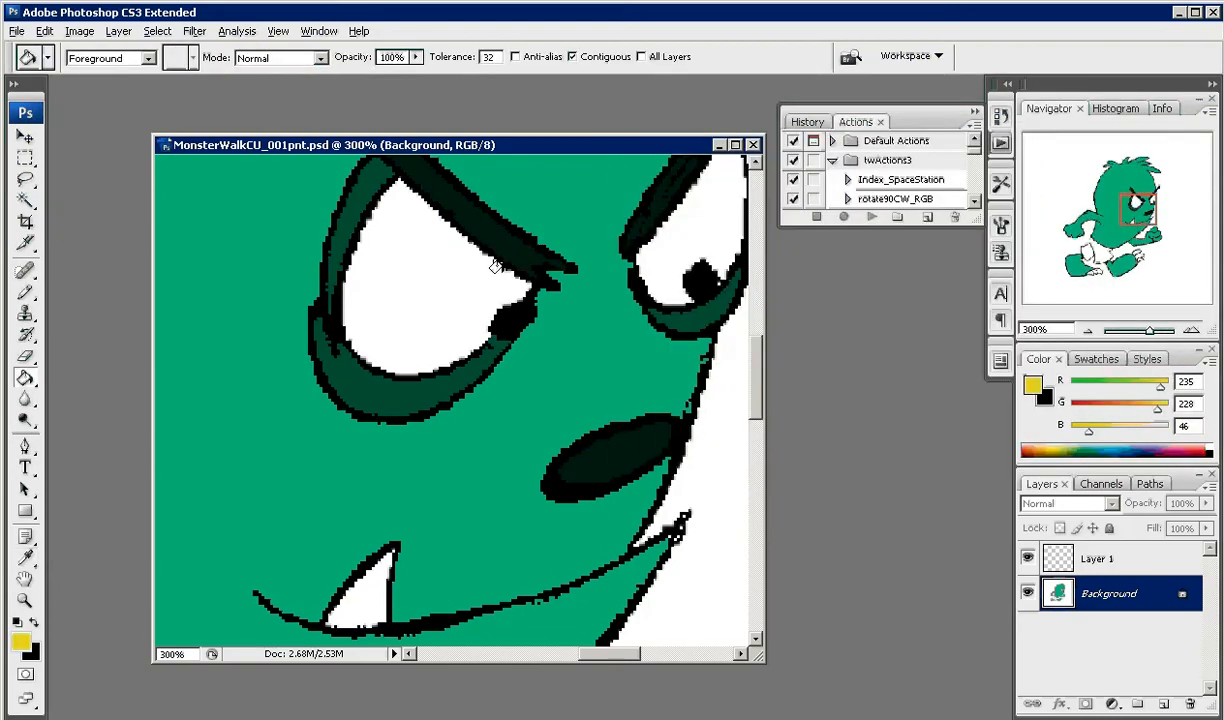
left_click(400, 315)
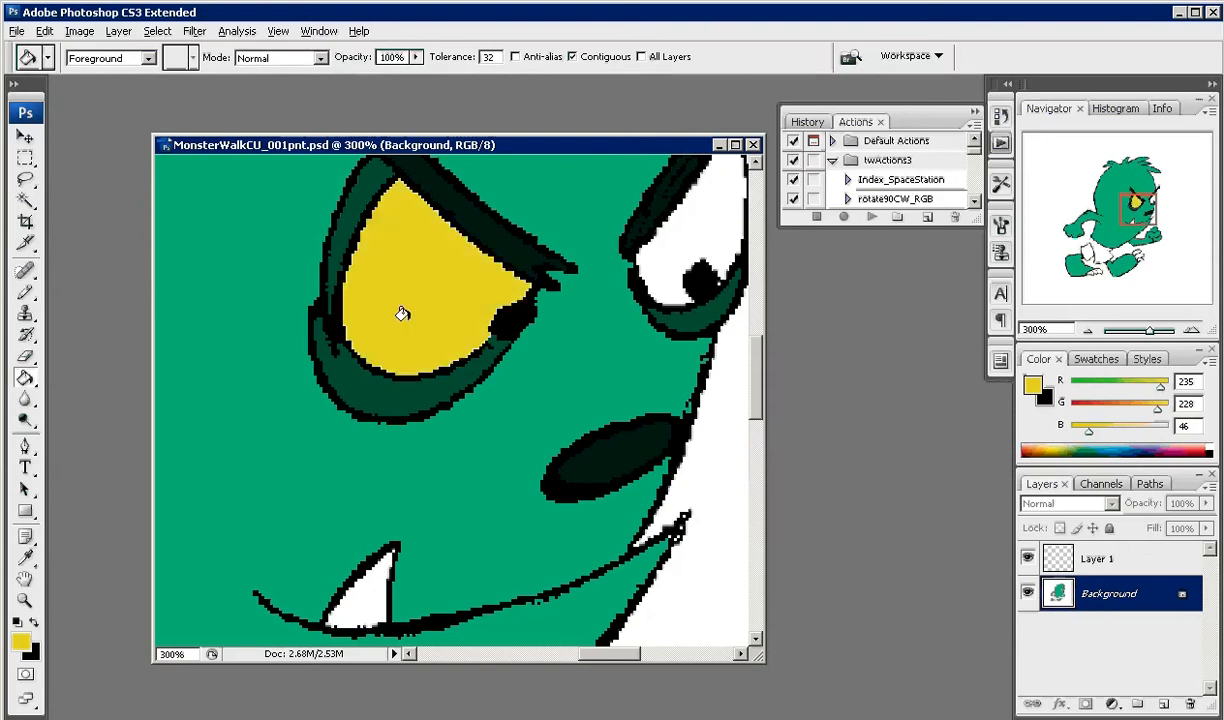
left_click(645, 251)
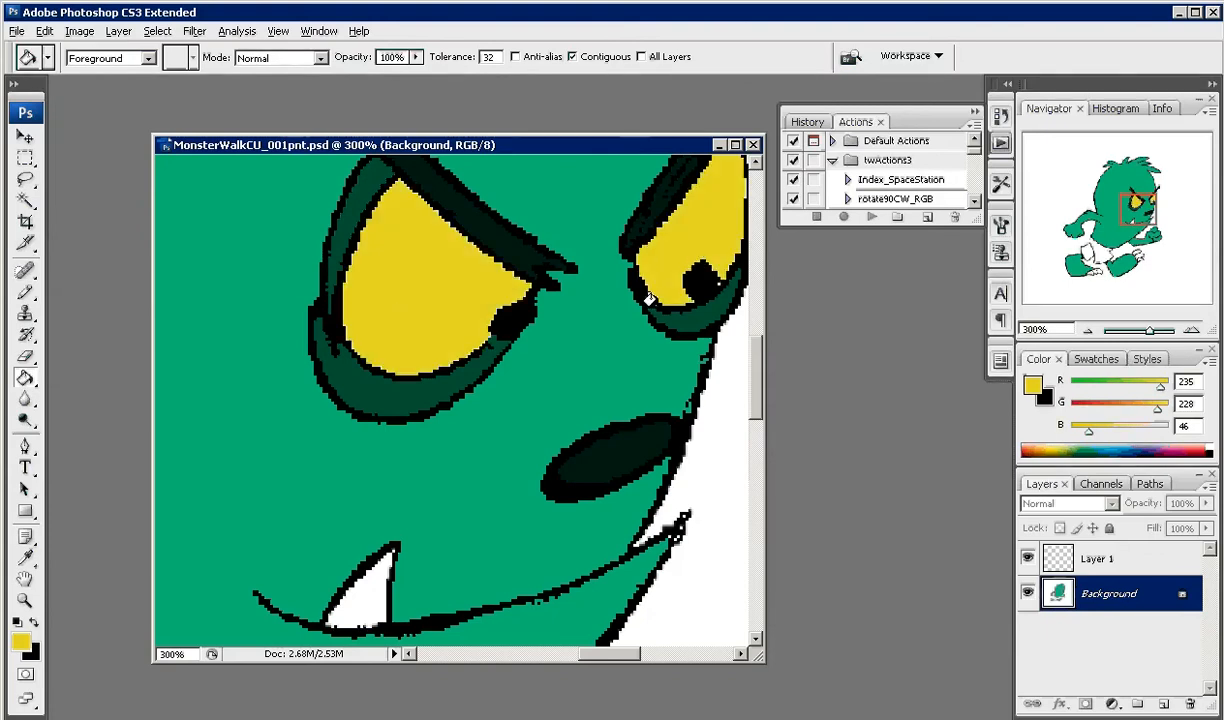
- Enlarge and round off the pupils of both eyes in black with the Pencil
key("b")
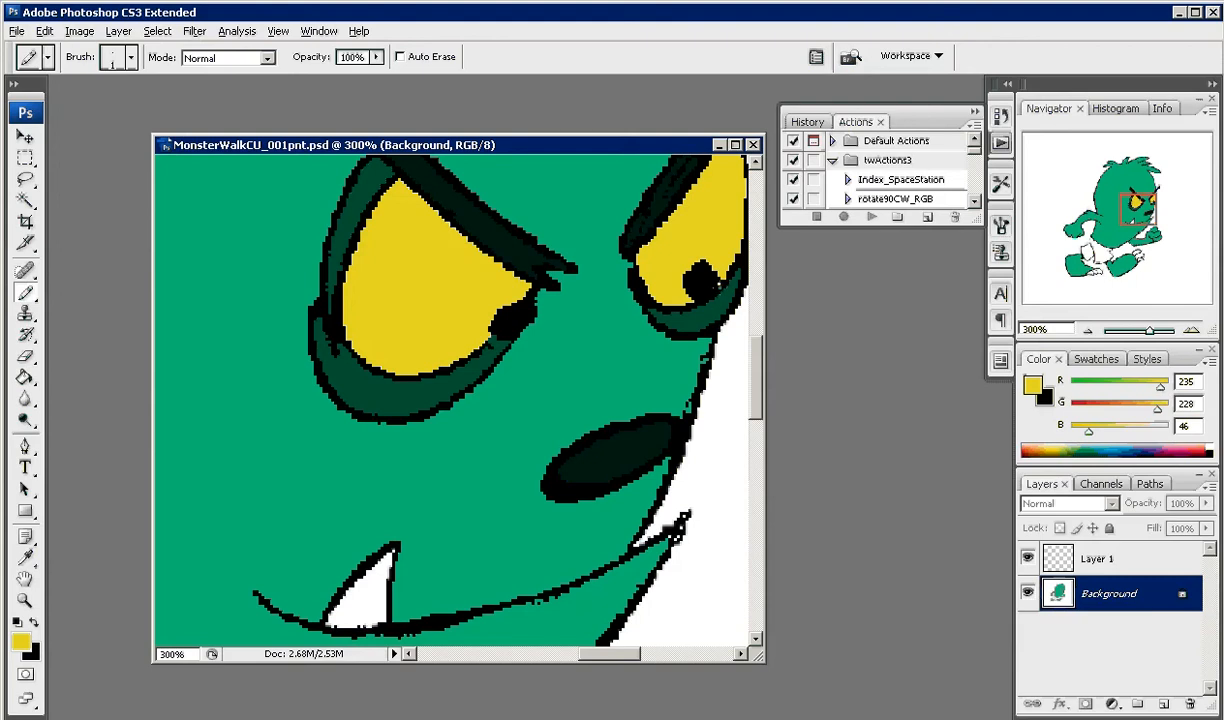
key("x")
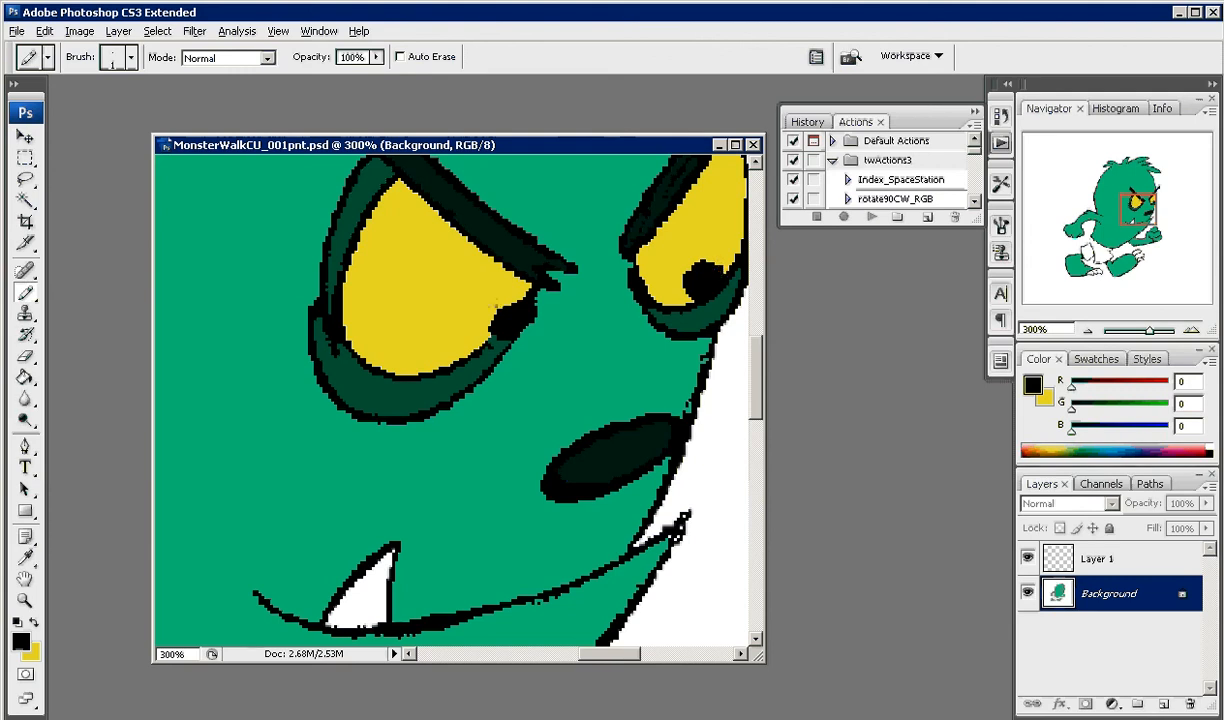
mouse_move(515, 301)
left_mouse_down()
mouse_move(492, 311)
mouse_move(495, 332)
mouse_move(497, 318)
left_mouse_up()
- Make yellow the foreground colour again and fill the fang with the Paint Bucket
left_click(33, 622)
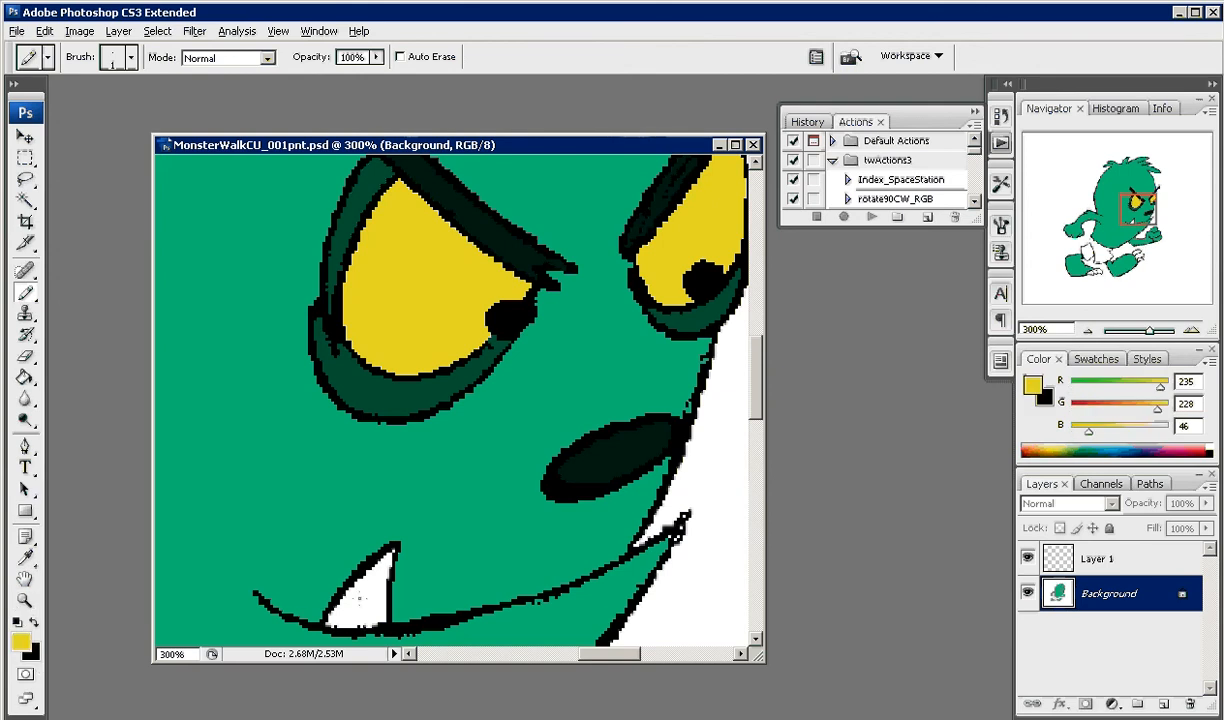
key("g")
left_click(355, 582)
- Fill the three toe claws of the forward foot with the yellow
scroll(348, 566, "down", 4)
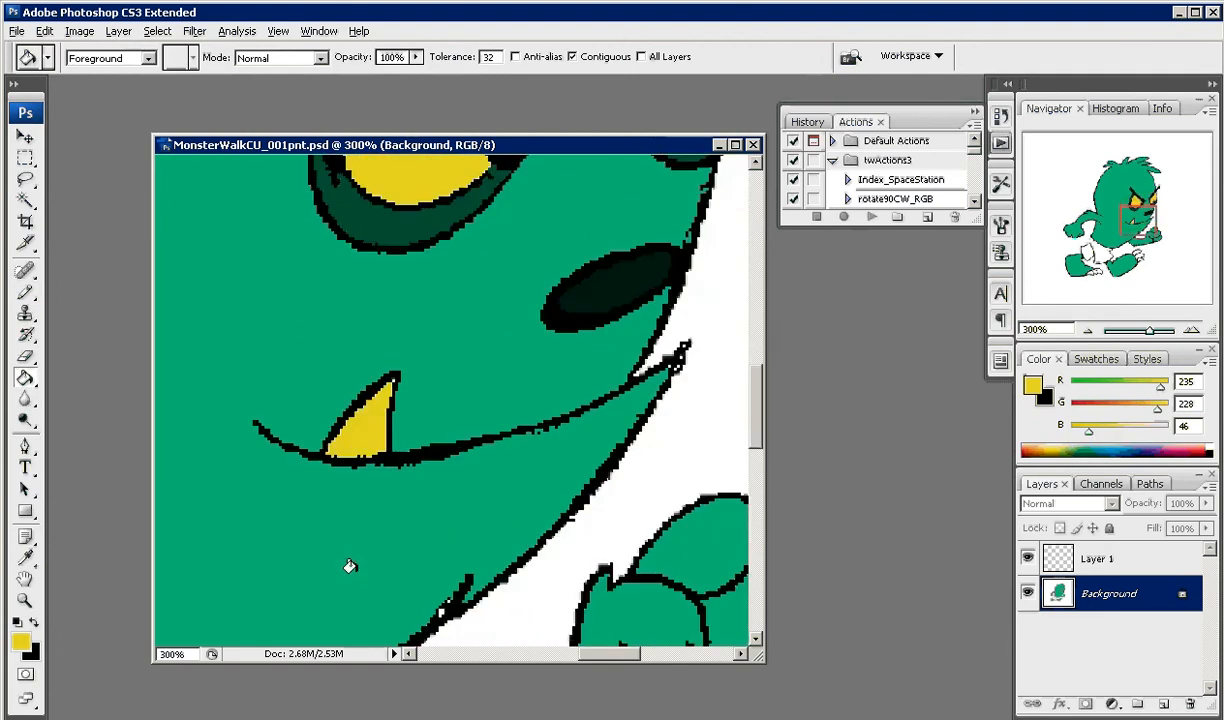
scroll(349, 566, "down", 2)
scroll(475, 538, "down", 10)
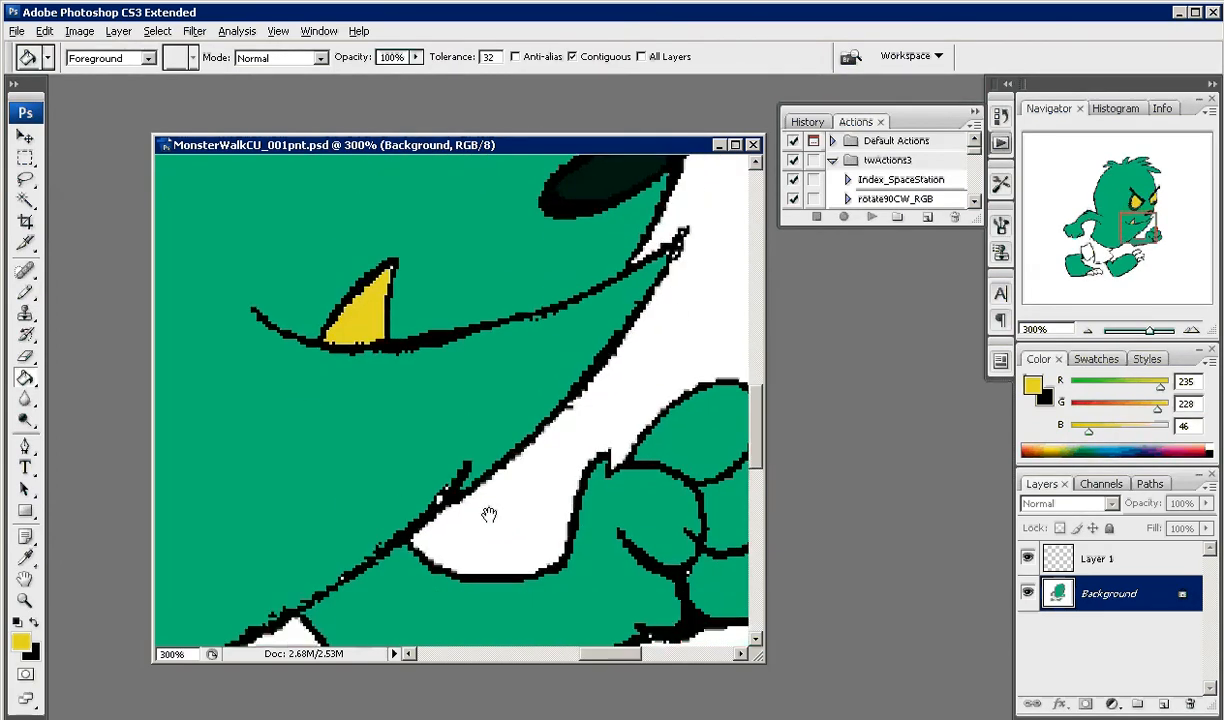
left_click(400, 463)
left_click(450, 525)
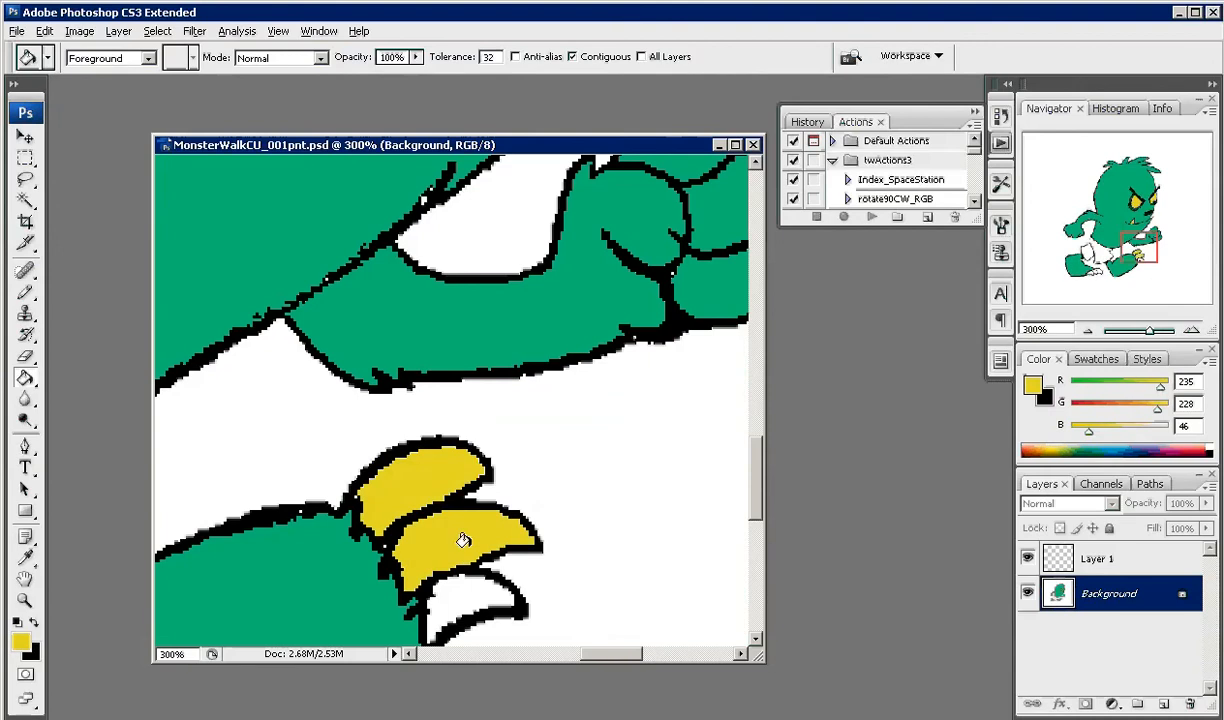
left_click(445, 590)
- Fill the three toe claws of the rear foot with the same yellow
left_click_drag(307, 589, 607, 480)
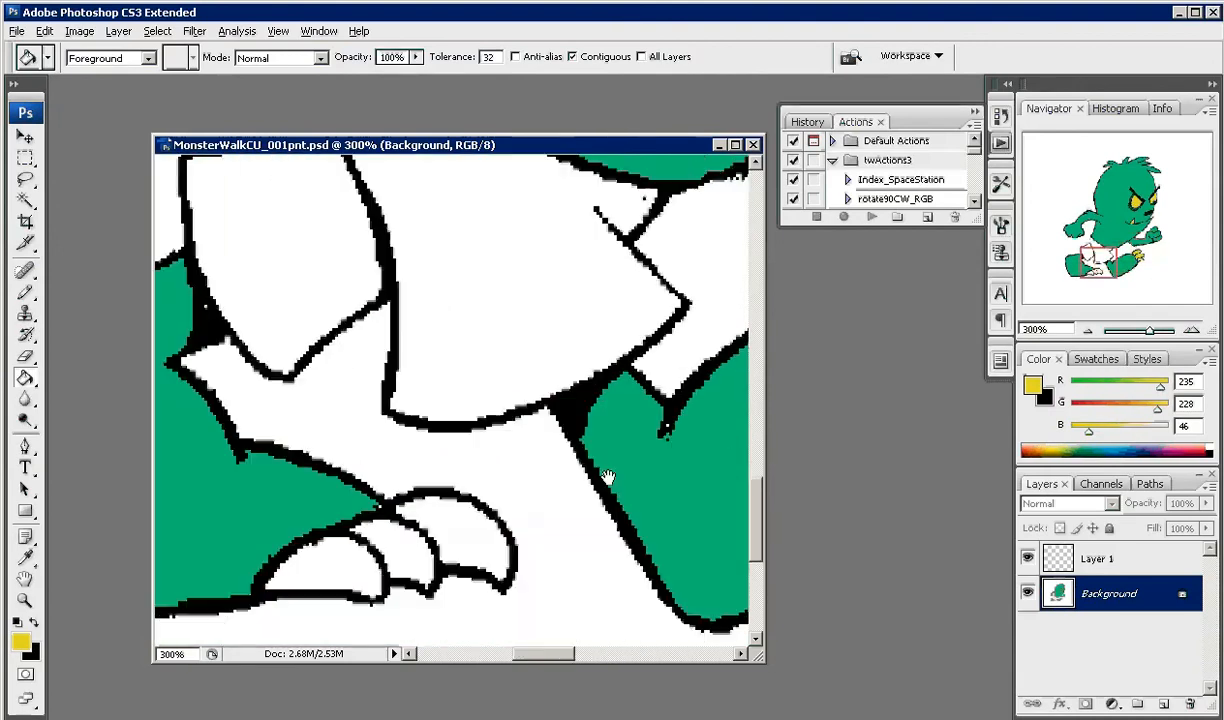
left_click(318, 557)
left_click(385, 535)
left_click(445, 510)
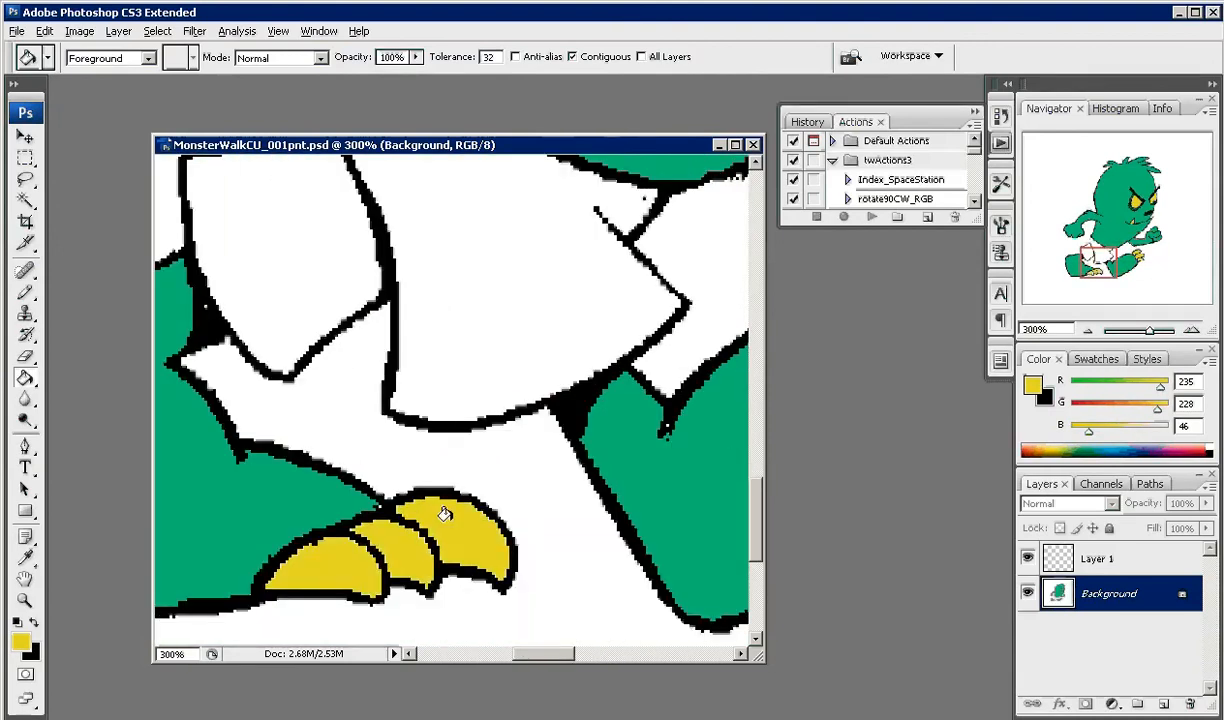
- Set the foreground colour to a medium blue (RGB 91, 133, 239) and fill both legs of the monster's shorts with the Paint Bucket
left_click_drag(340, 411, 367, 571)
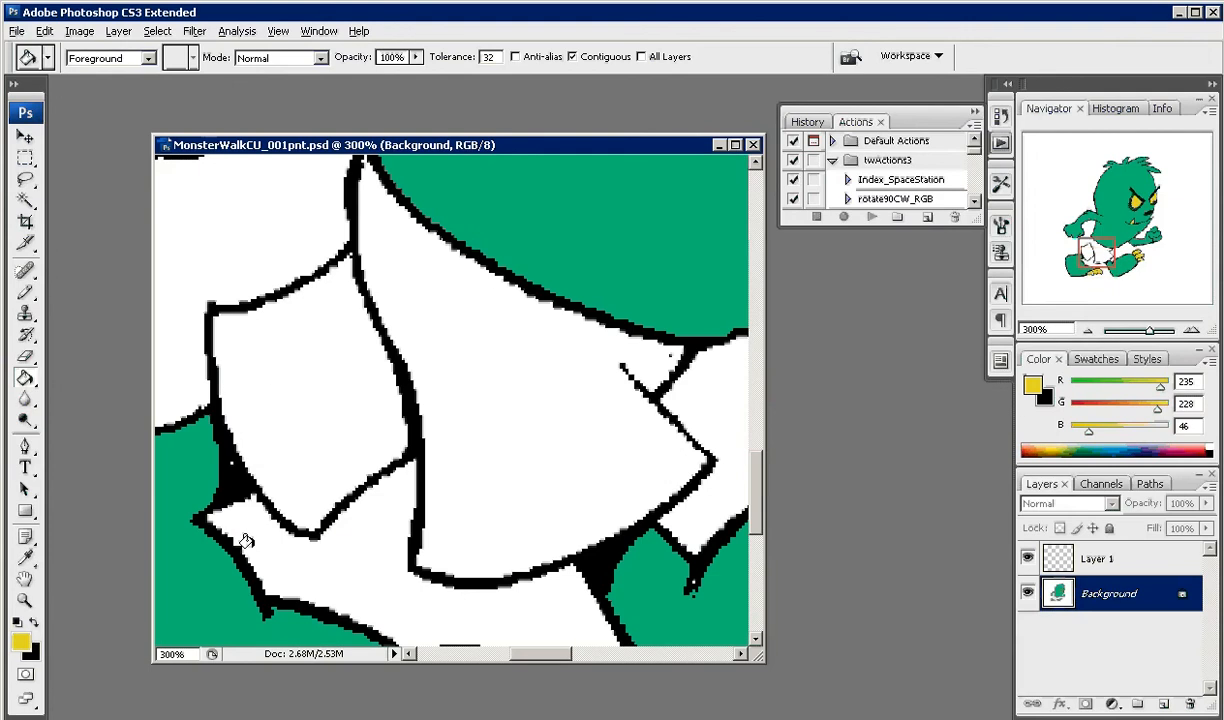
left_click(22, 644)
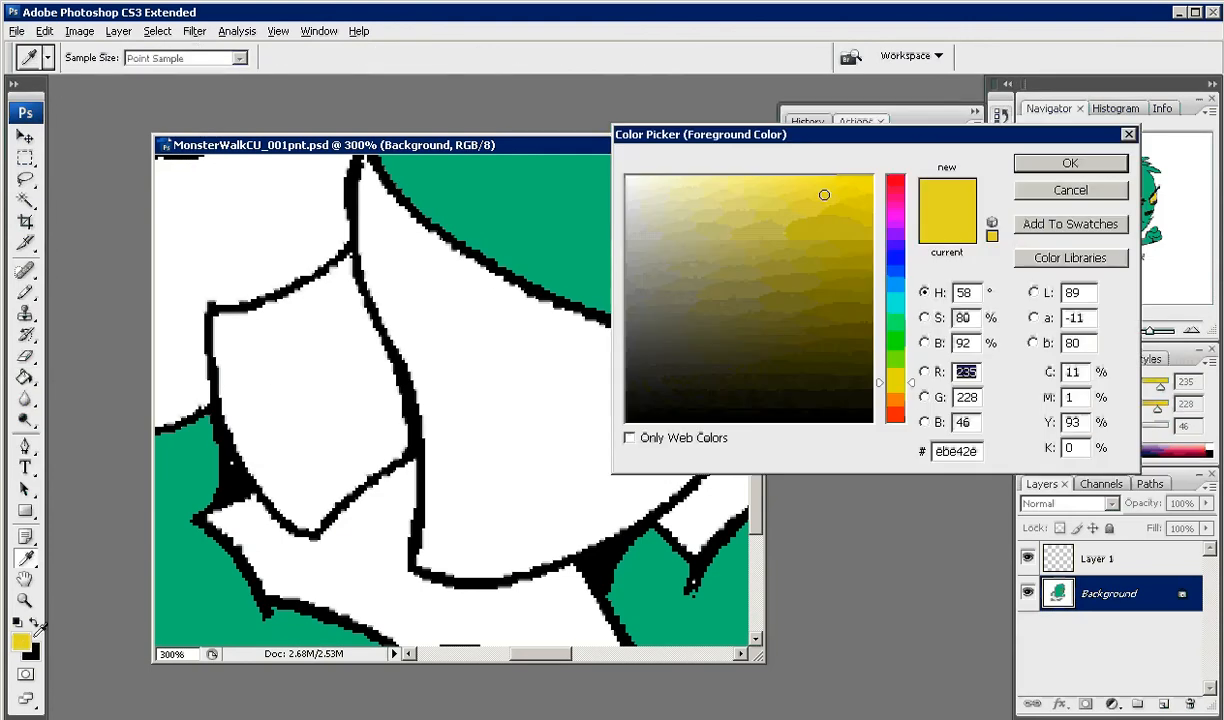
left_click(895, 270)
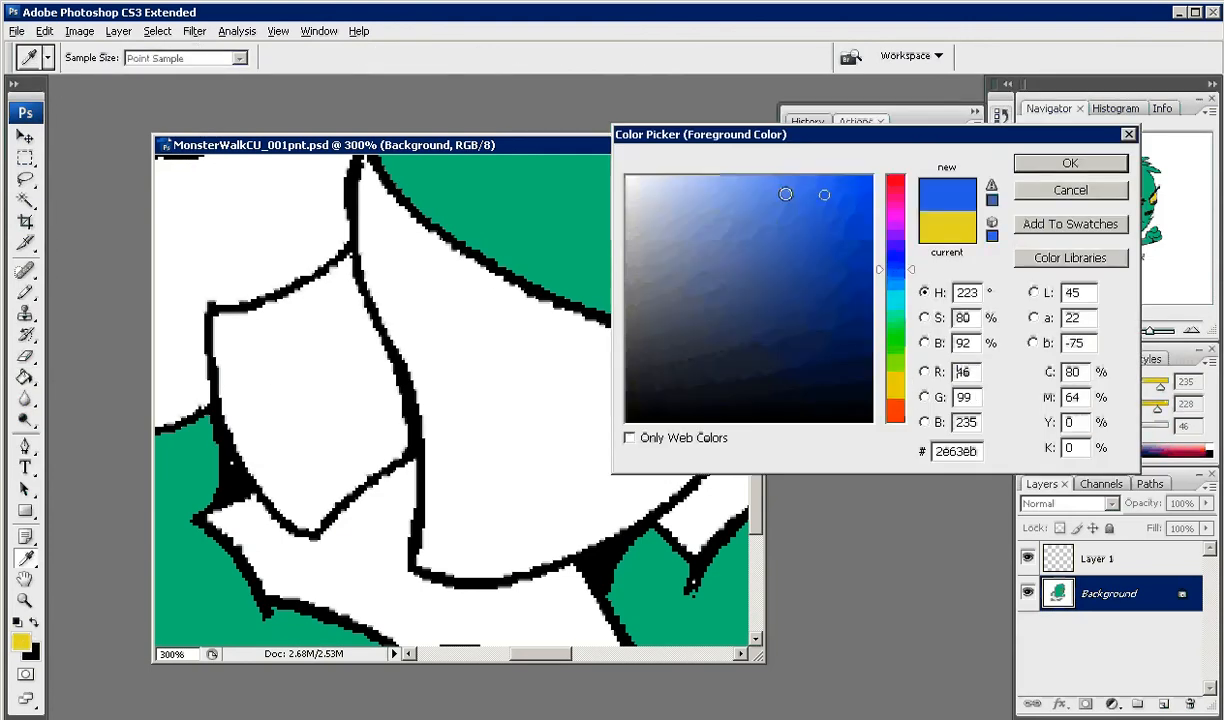
left_click(779, 191)
left_click(1068, 163)
key("g")
left_click(470, 378)
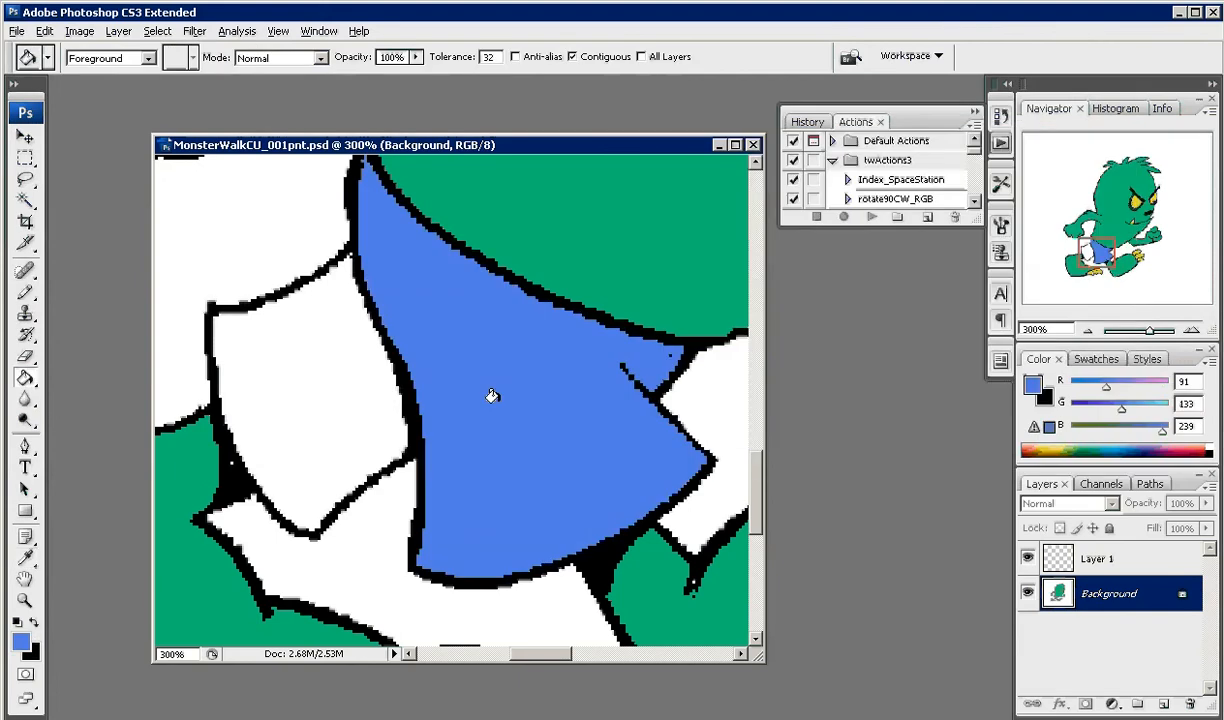
left_click(345, 385)
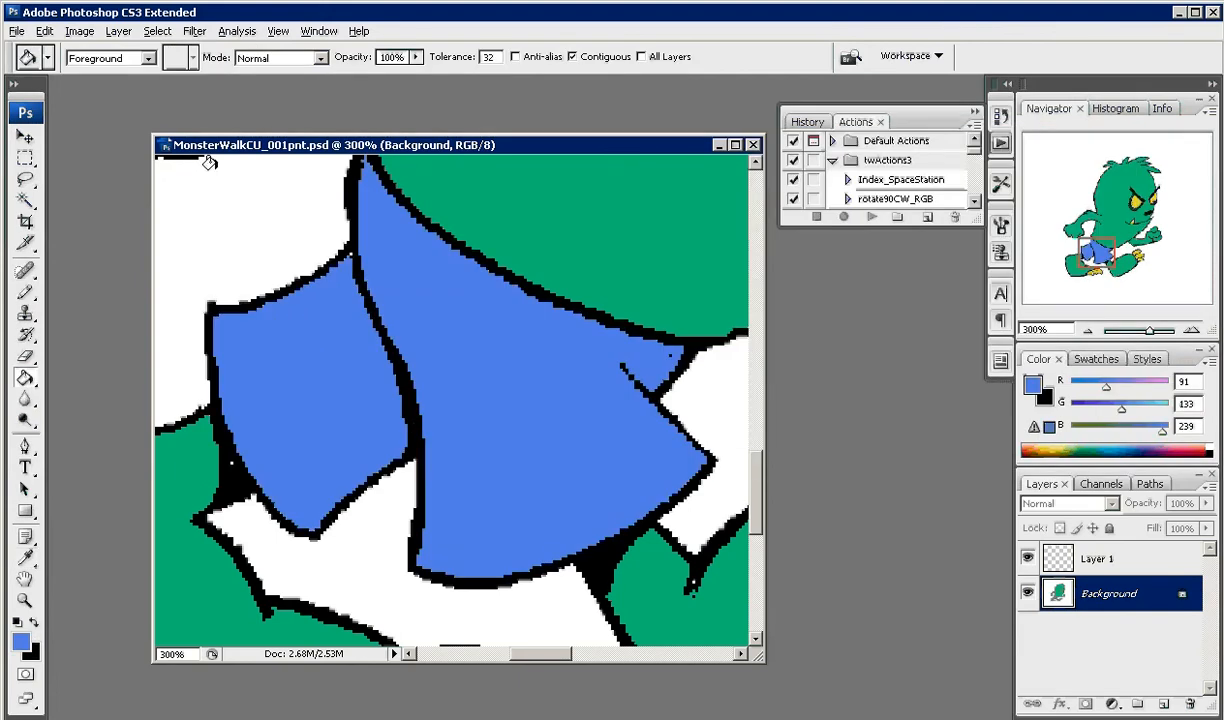
- Save the fully coloured monster drawing in its existing file, MonsterWalkCU_001pnt.psd
left_click(25, 601)
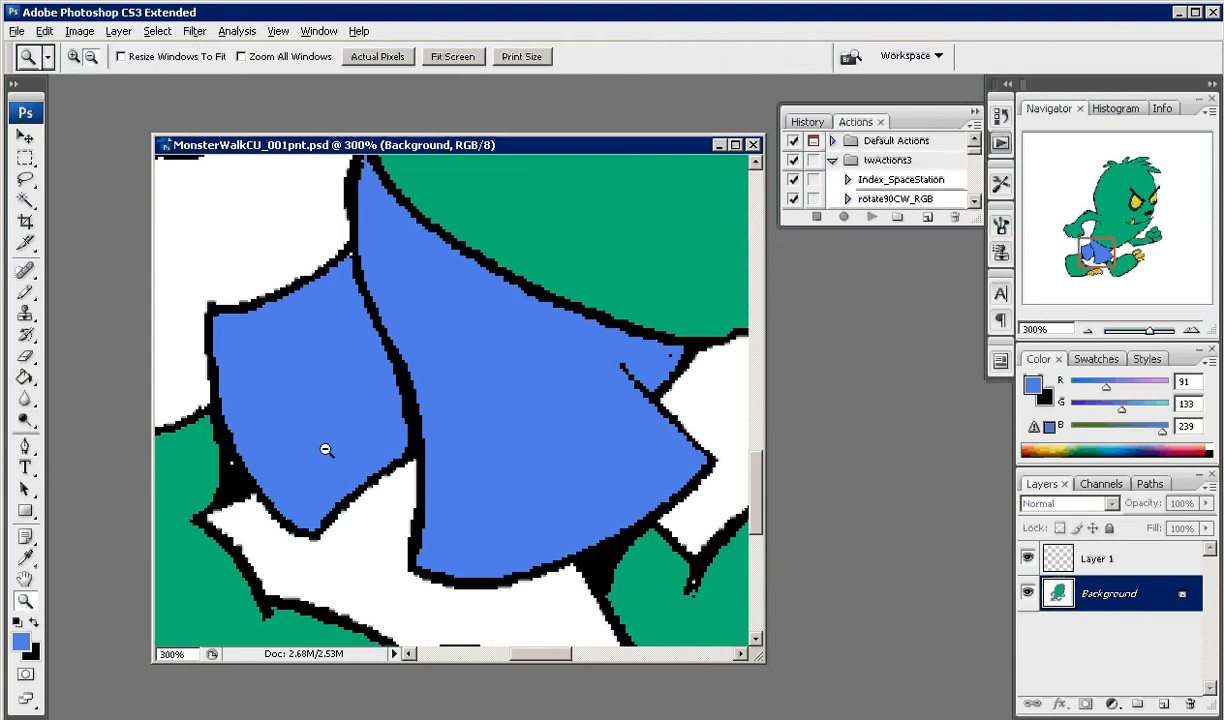
left_click(422, 385, "alt")
left_click(489, 382, "alt")
left_click(489, 382, "alt")
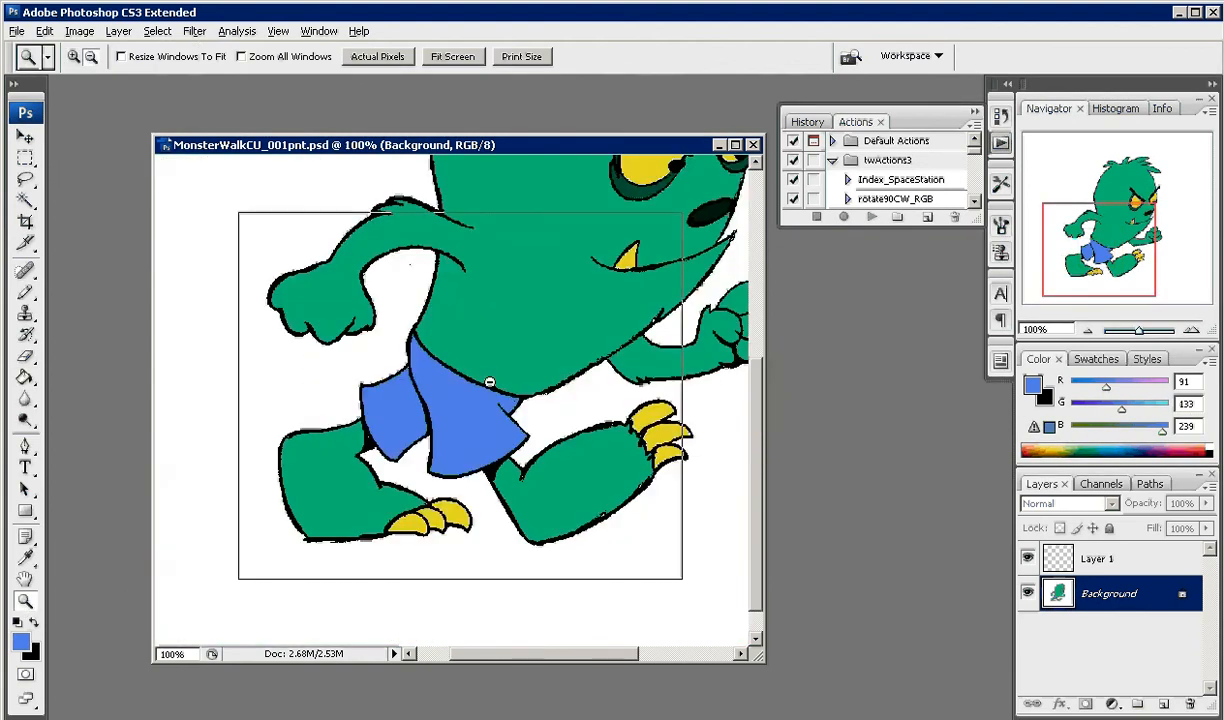
left_click(489, 381, "alt")
left_click(489, 381, "alt")
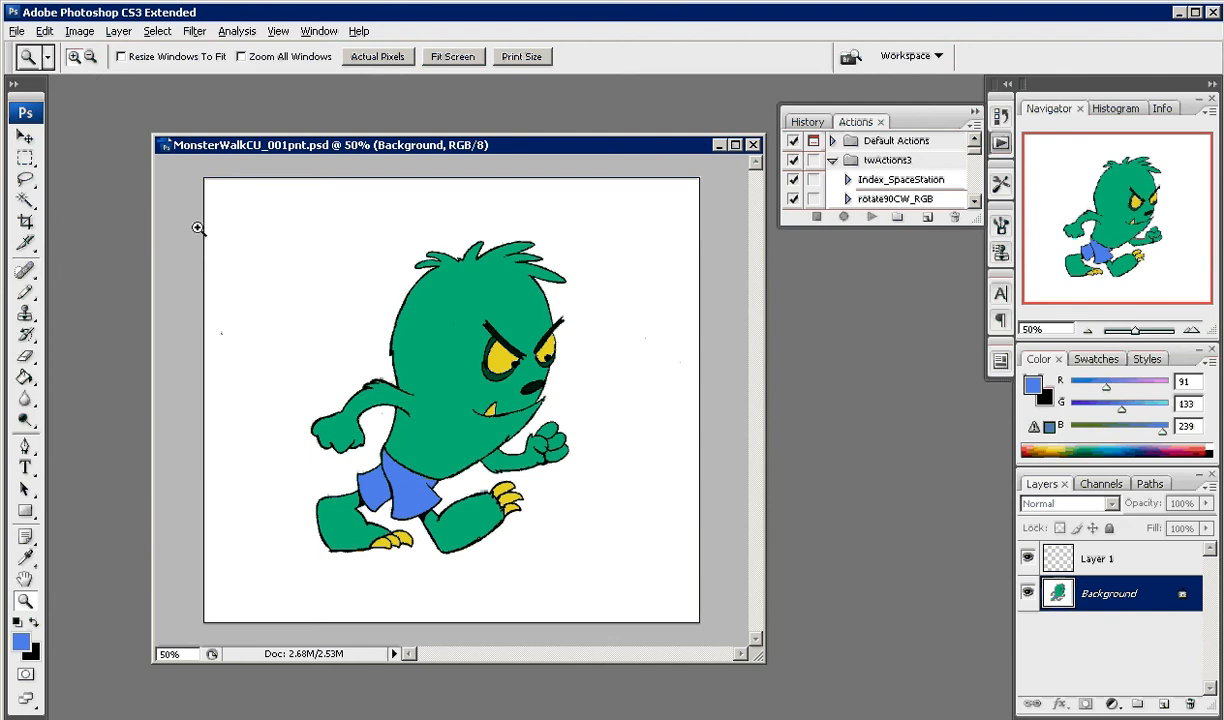
left_click(17, 31)
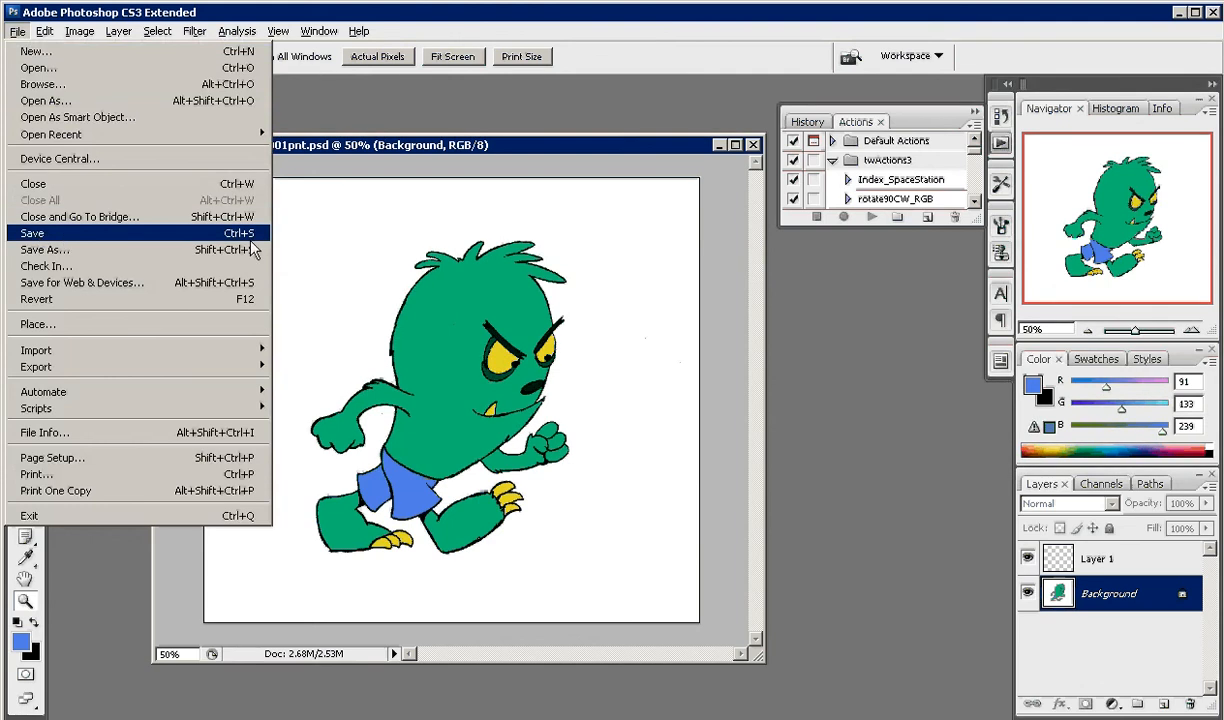
left_click(33, 240)
key("Return")
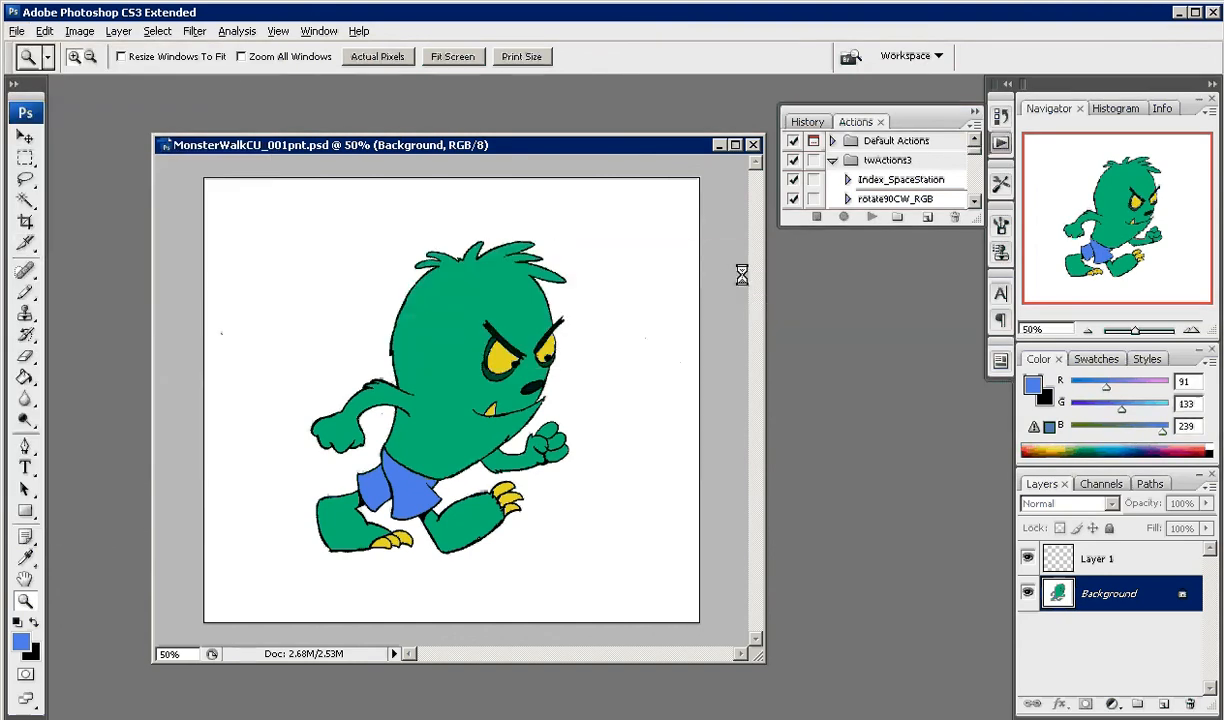